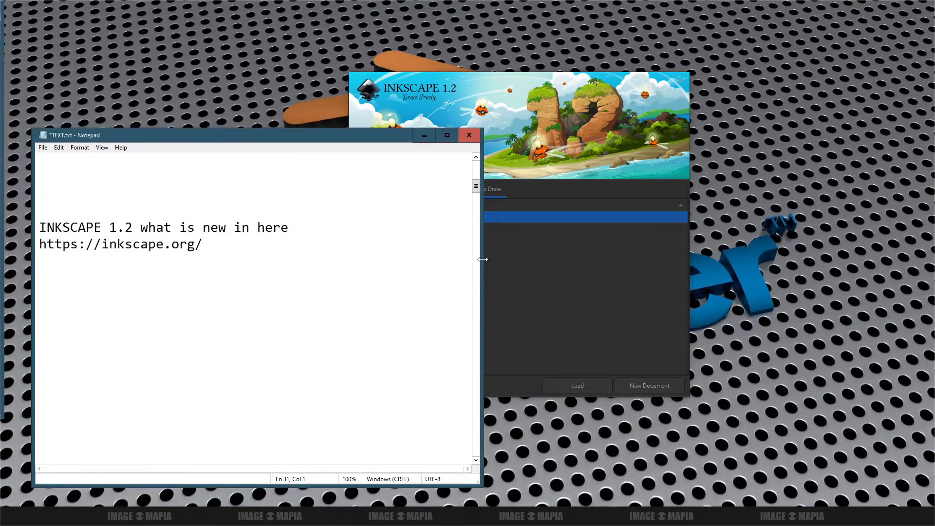
- Narrow the Notepad window, move it beside the welcome screen, and add the lines "this is windowd before open" and "you can change the interface"
drag(482, 259, 328, 252)
drag(213, 135, 236, 117)
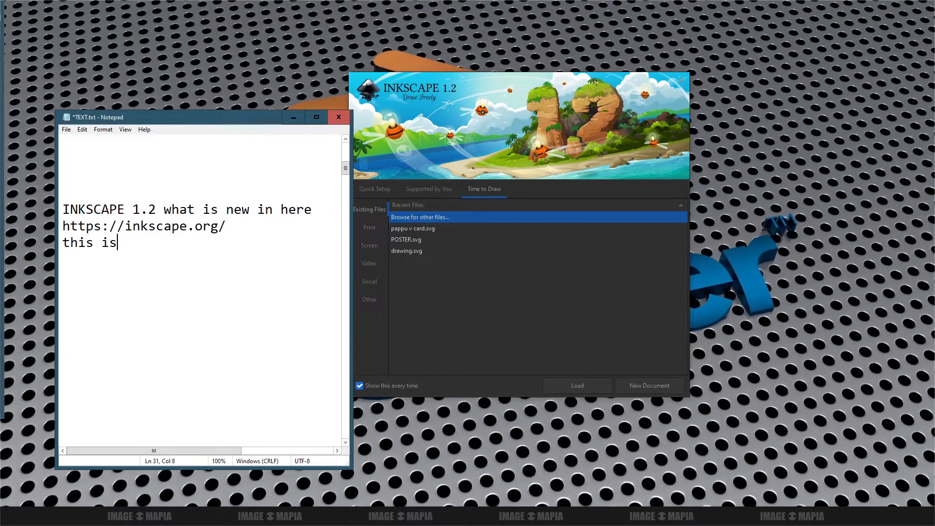
text(dowd before )
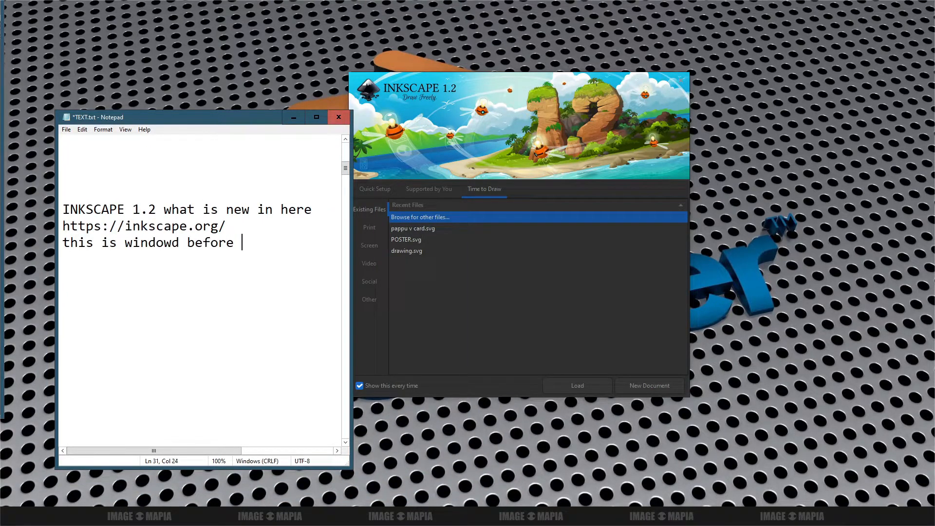
text(open)
key(Return)
text(you can )
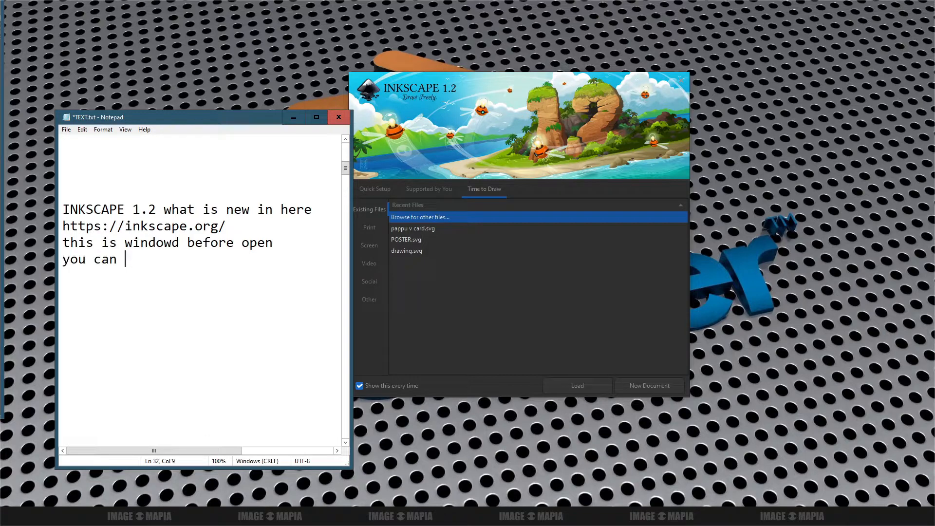
text(change the interface)
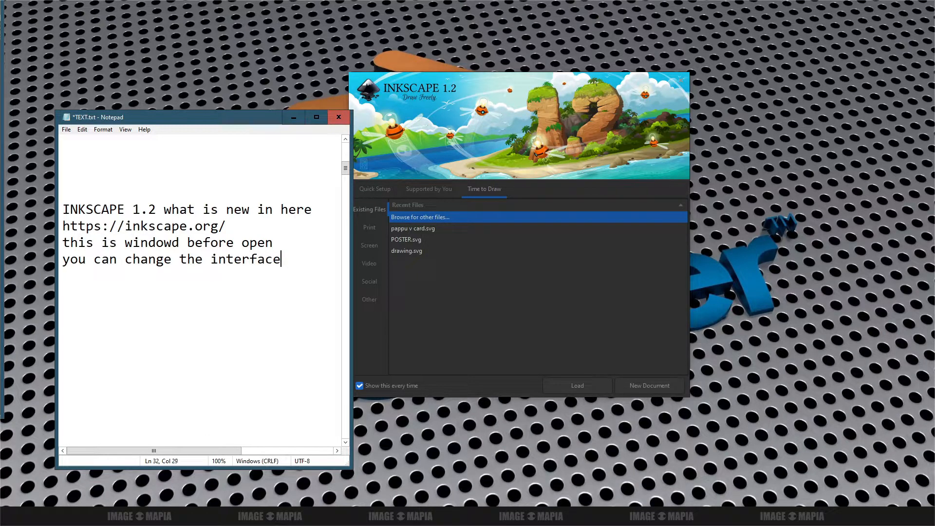
- Look through the Supported by You page and the Quick Setup options of the welcome screen, and minimize the notes
click(427, 190)
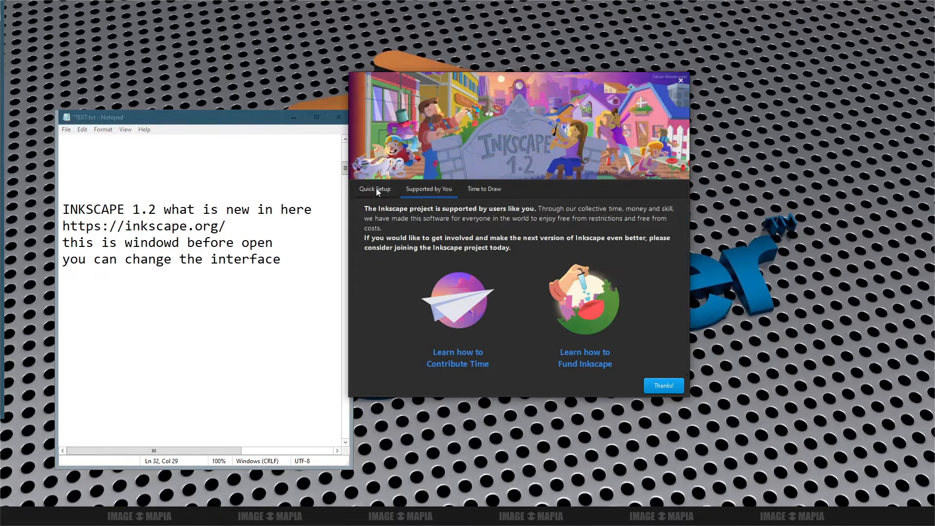
click(375, 189)
click(583, 239)
click(498, 222)
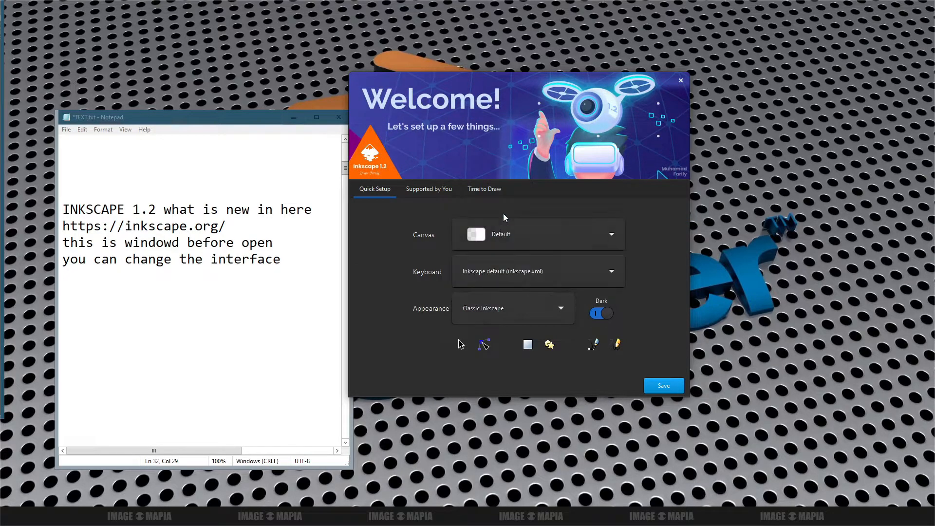
click(545, 311)
click(545, 311)
click(293, 118)
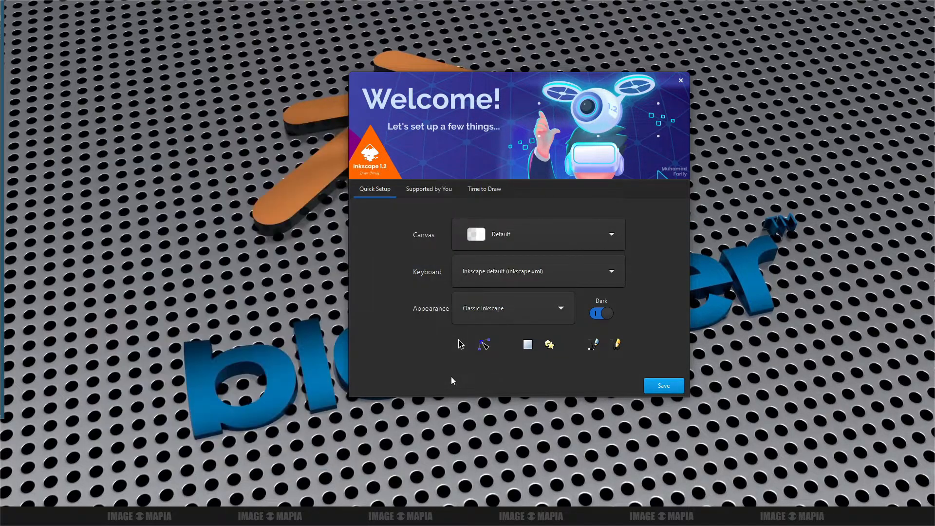
- Try the Compacted (Small Screens) and Classic Symbolic appearances in the quick setup
click(523, 310)
click(512, 296)
click(501, 309)
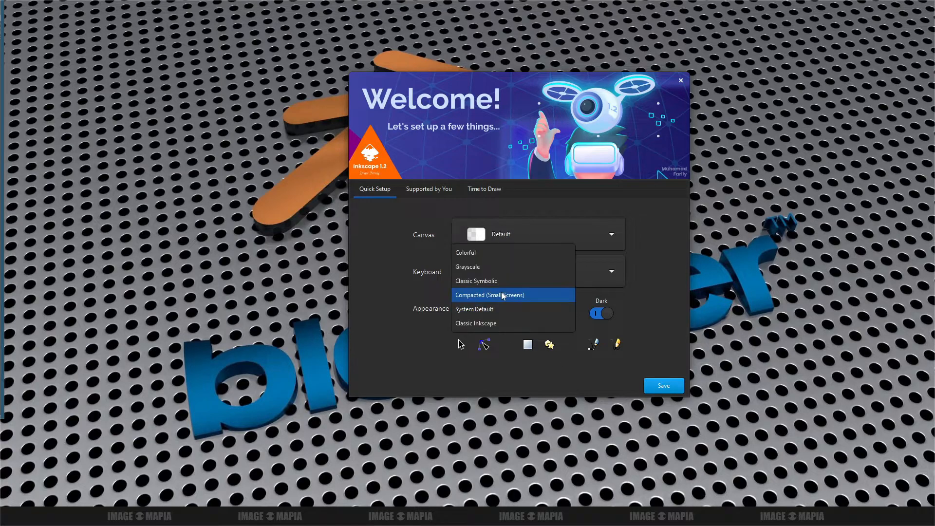
click(503, 295)
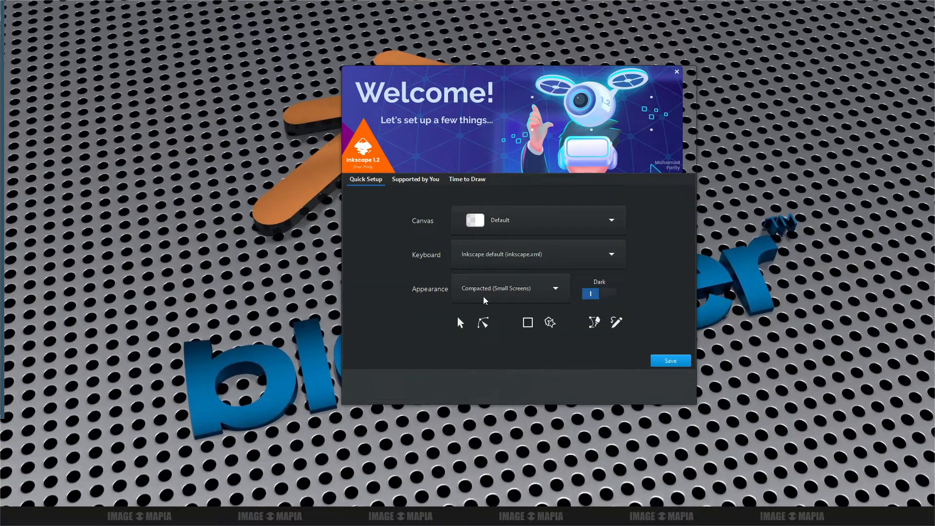
click(509, 290)
click(507, 275)
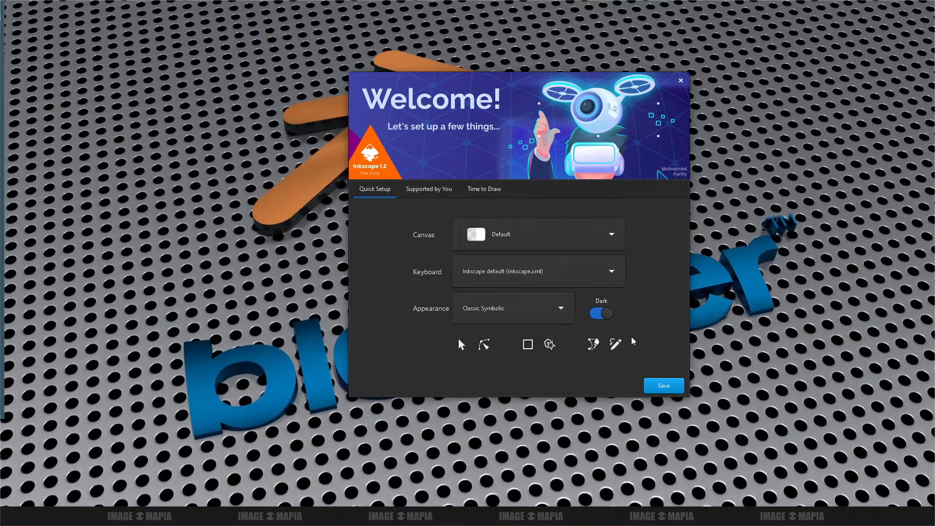
- Try switching Dark mode off and on, and preview the Grayscale appearance before returning to Classic Symbolic
click(606, 315)
click(606, 314)
click(524, 308)
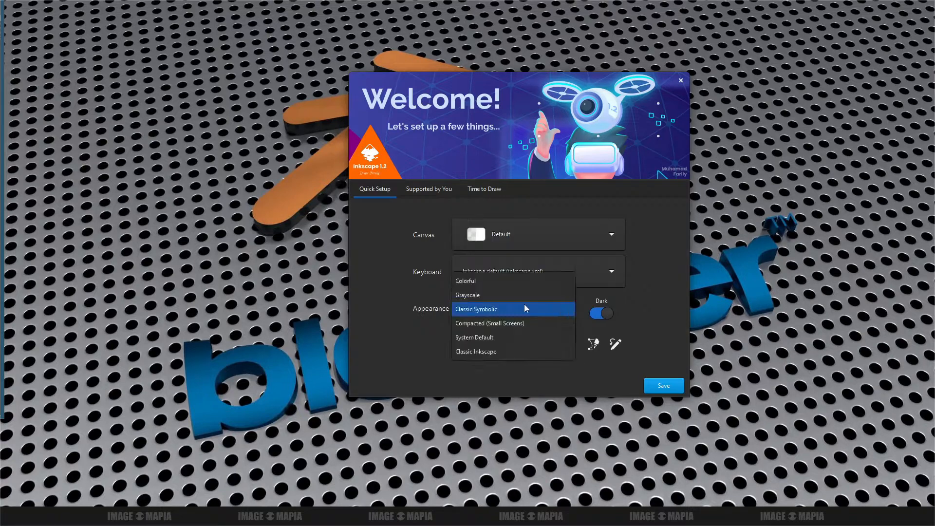
click(507, 295)
click(490, 316)
click(491, 328)
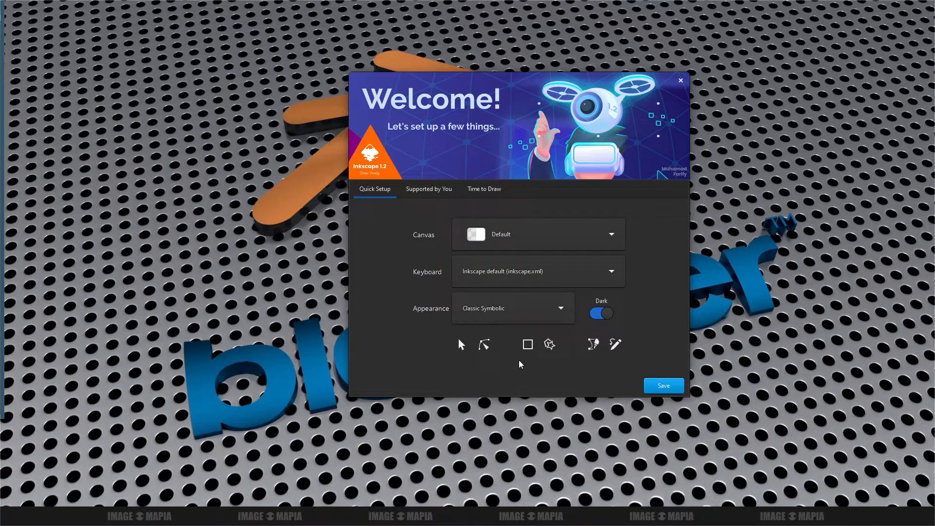
- Preview the Colorful appearance, set the appearance to Classic Inkscape, and leave Dark mode switched on
click(538, 308)
click(506, 280)
click(534, 314)
click(534, 333)
click(516, 314)
click(487, 351)
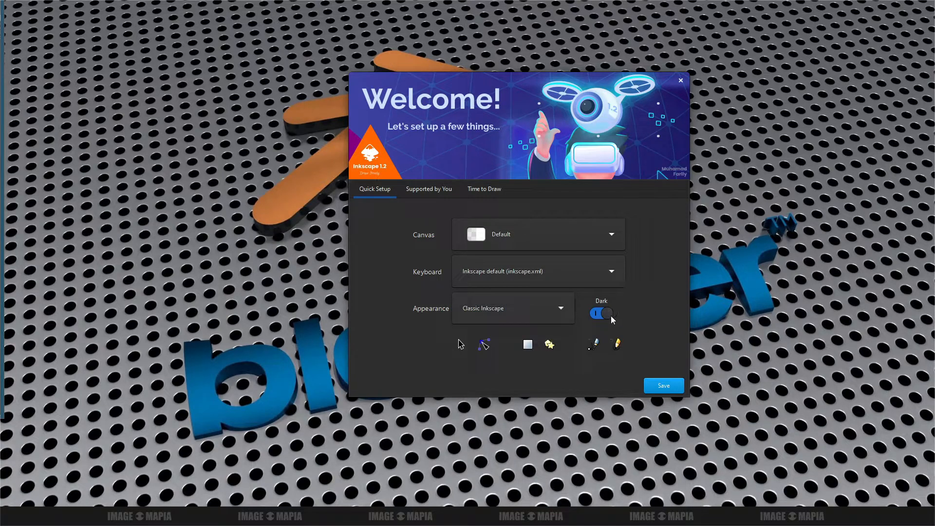
click(603, 314)
click(605, 315)
- Create a new blank document from the Time to Draw page of the welcome screen
click(485, 190)
click(375, 189)
click(485, 191)
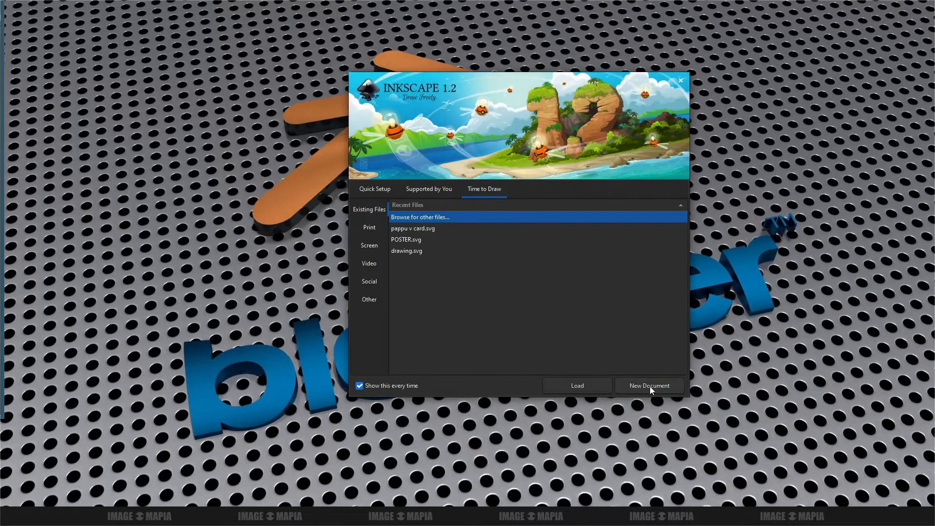
click(649, 386)
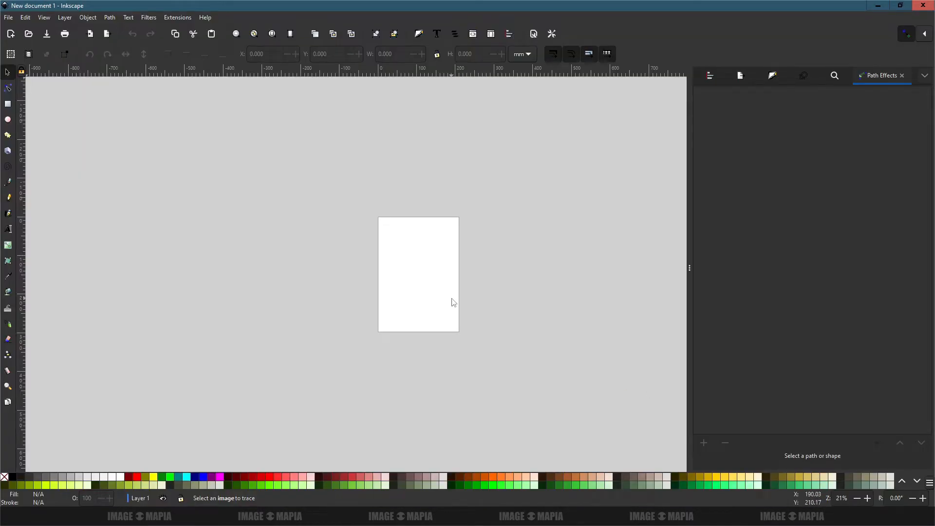
- Switch to the Notepad notes, place the window beside the blank page, and add the line "1 new multiple pages"
scroll(452, 299, up, 2)
key(alt+Tab)
drag(353, 216, 382, 219)
drag(289, 122, 807, 94)
text(new)
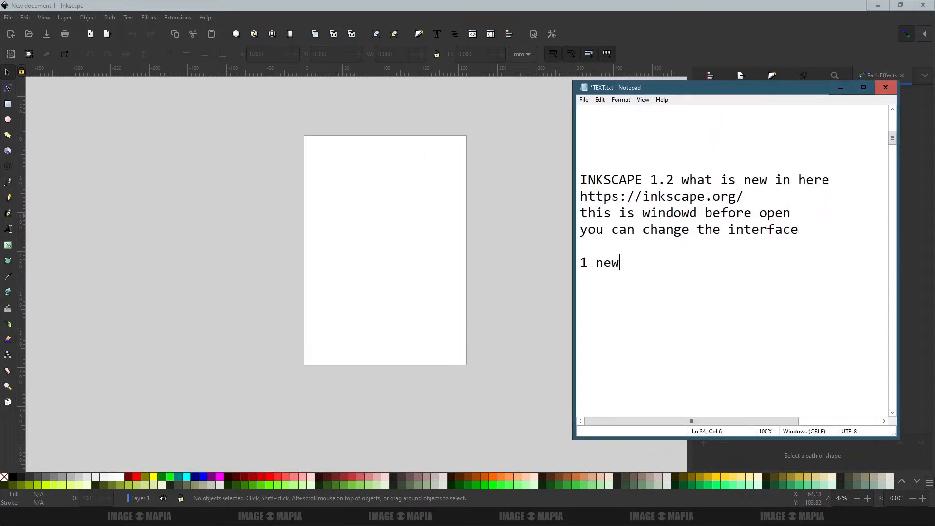
text( multiple pages)
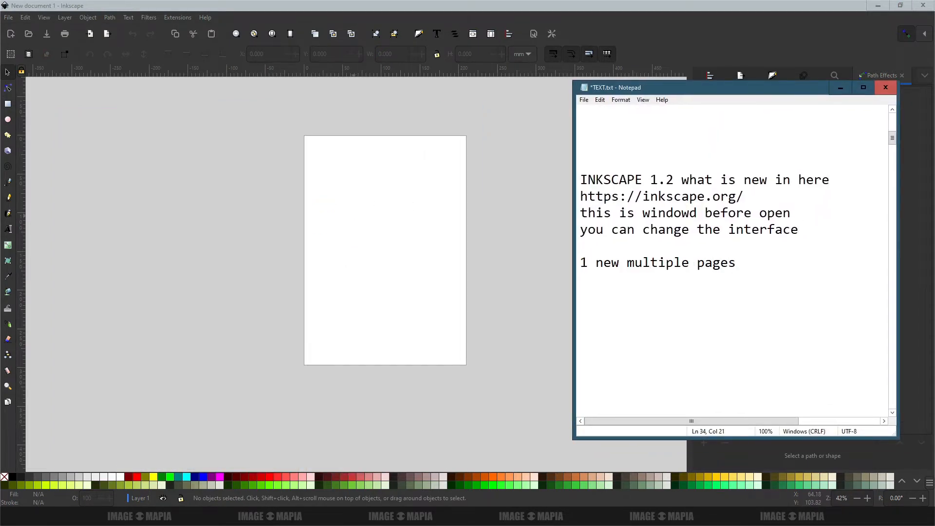
click(306, 153)
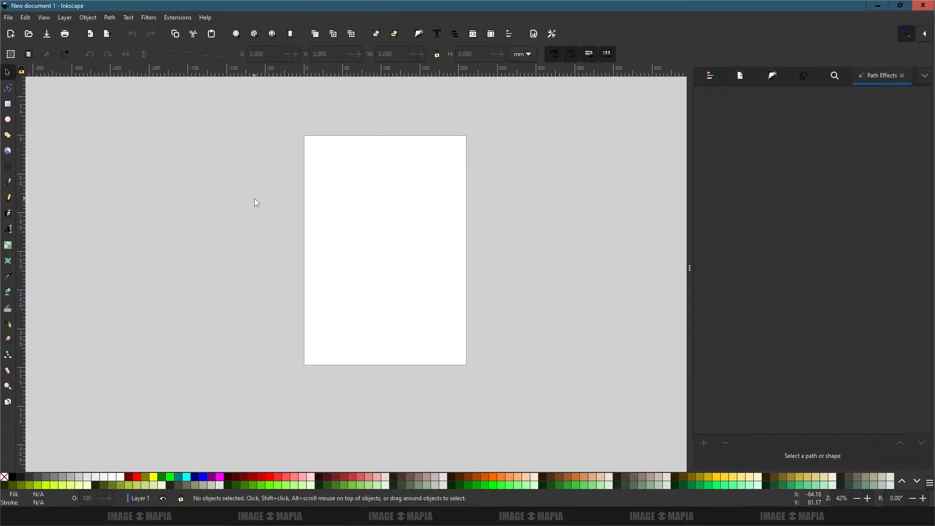
- Add two more A4 pages to the document with the Pages tool
click(8, 402)
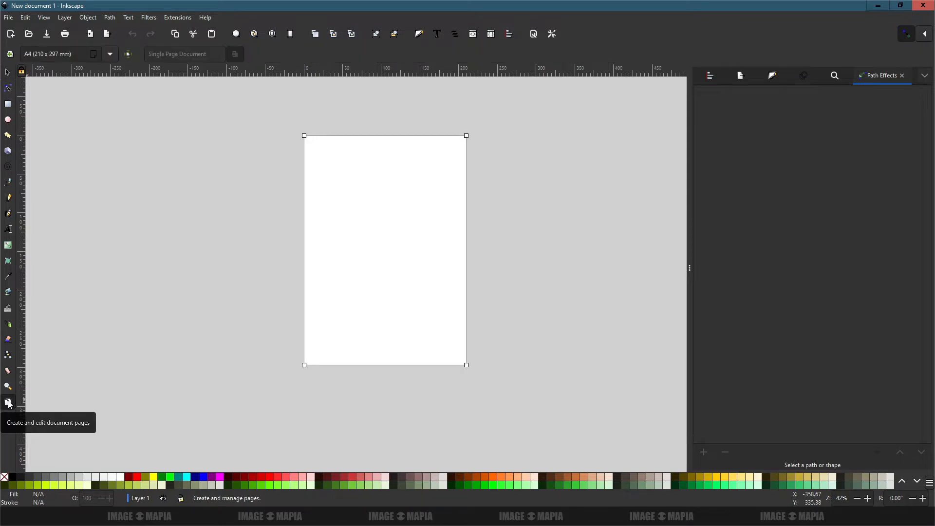
click(9, 54)
click(9, 53)
drag(467, 254, 195, 254)
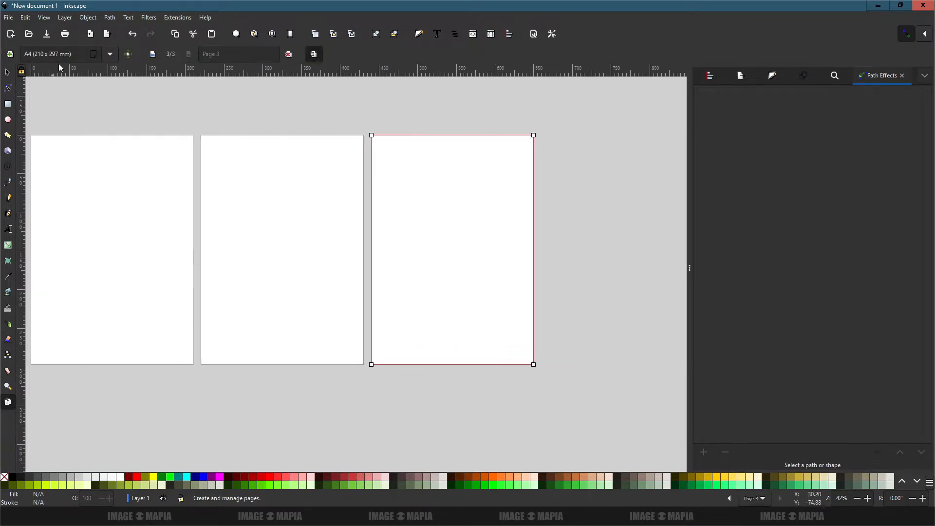
click(10, 34)
click(926, 6)
- Set the second page's size to US Legal (8.5 x 14 in)
click(306, 217)
click(117, 55)
click(91, 65)
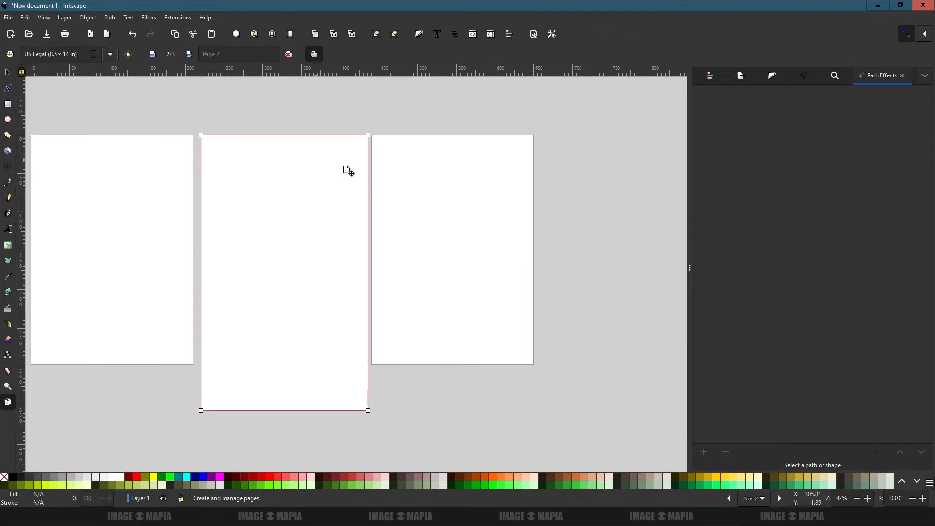
- Try A2 (420 x 594 mm) for the third page, and set its size to A8 (52 x 74 mm)
click(438, 195)
click(110, 54)
click(82, 132)
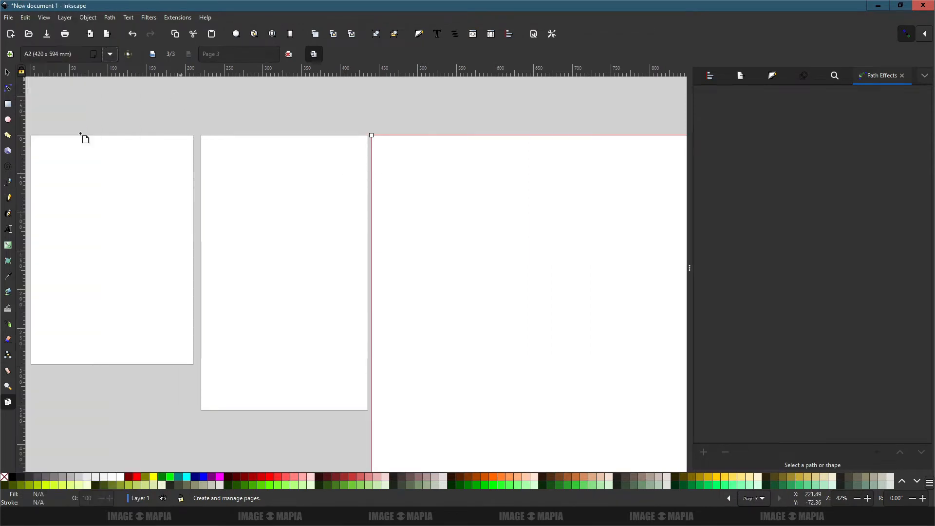
click(108, 55)
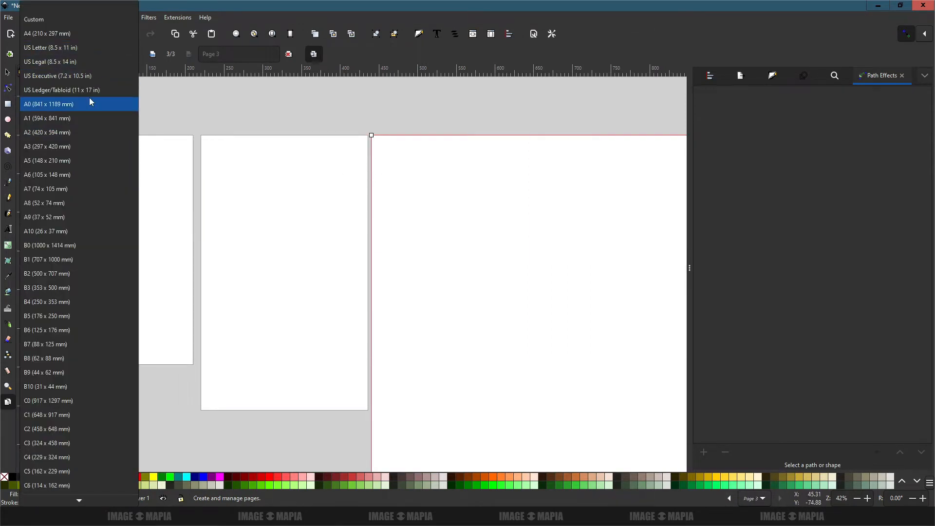
click(60, 203)
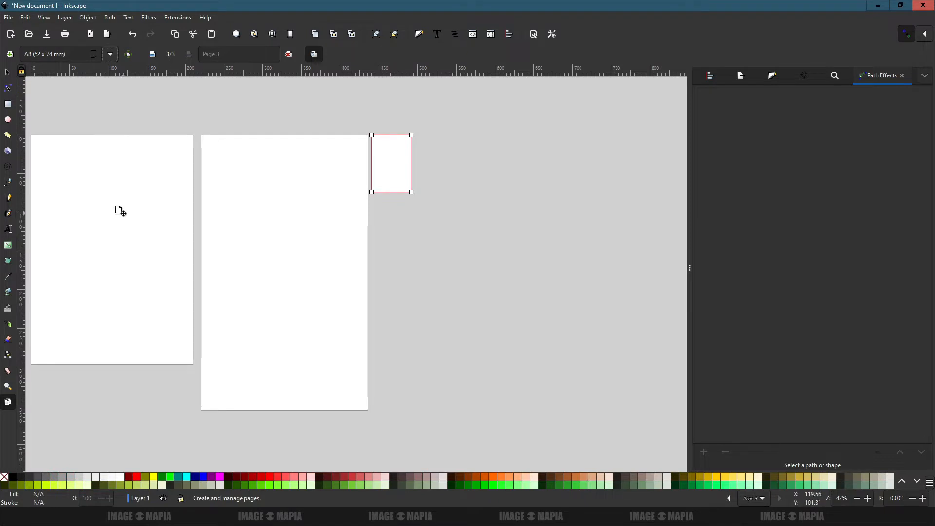
click(7, 72)
drag(314, 225, 514, 236)
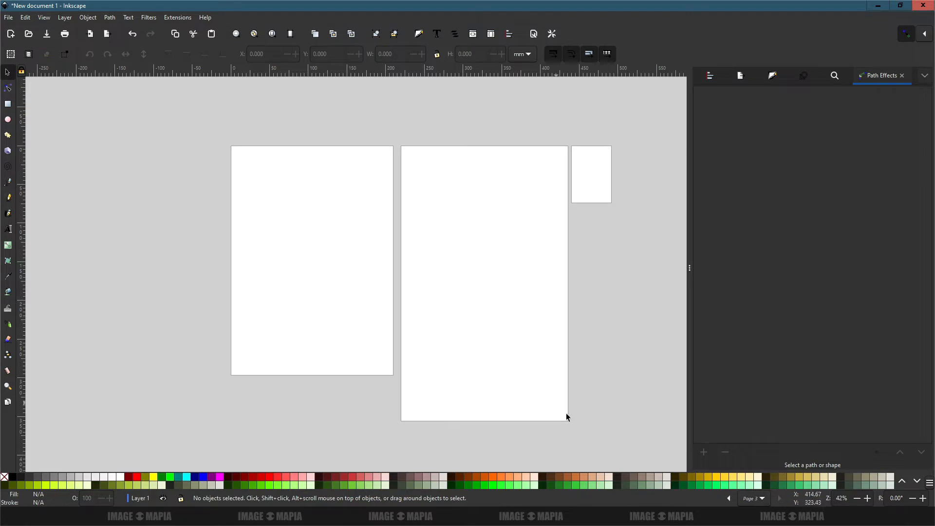
- Switch to the Notepad notes, add the line "2 system change", and minimize the window
click(650, 515)
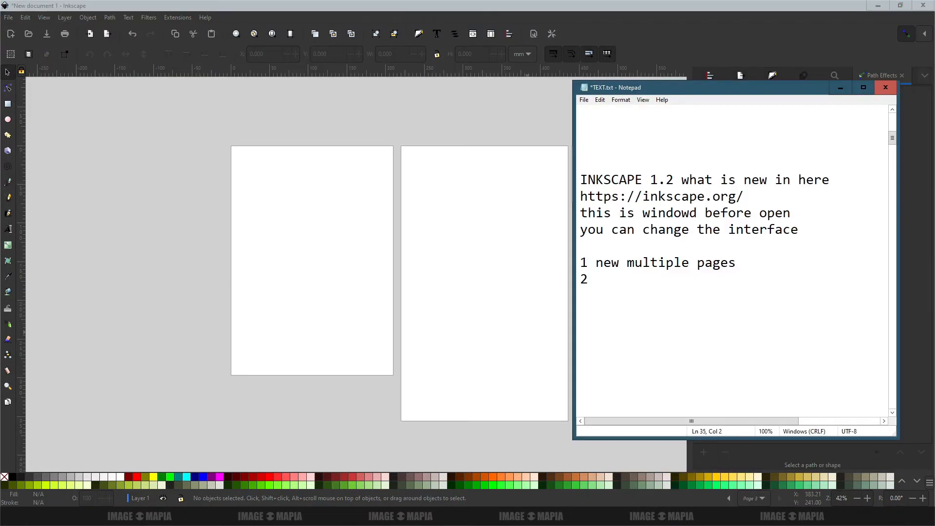
text(tem change)
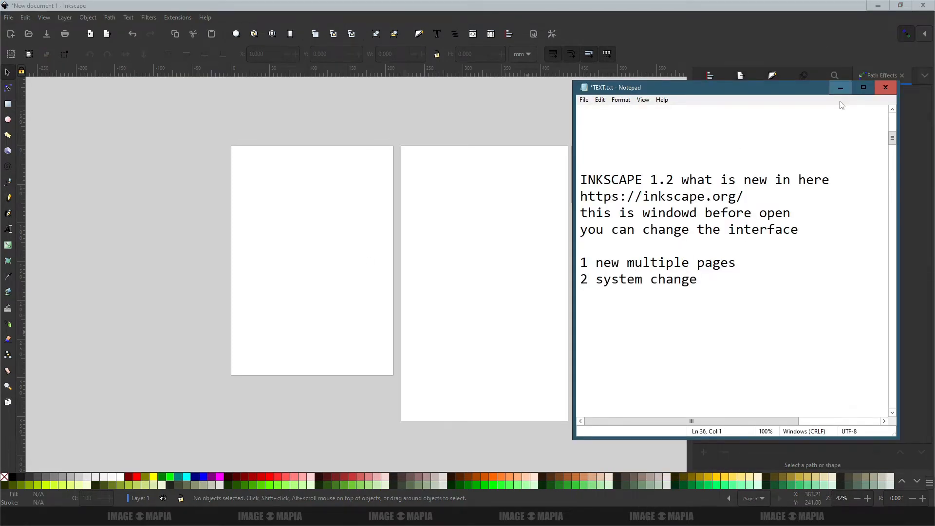
click(840, 87)
- Open the document properties and darken the desk color to a CMYK black value of 51
click(533, 35)
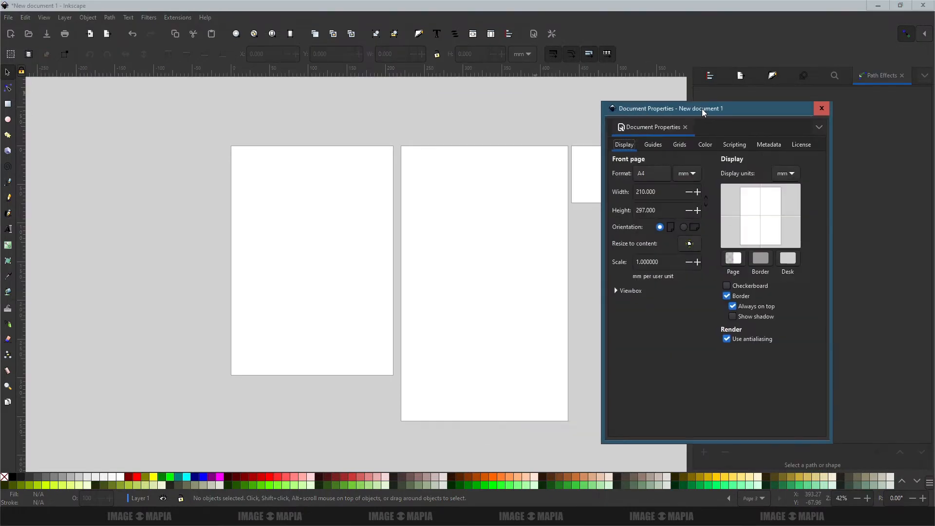
click(787, 258)
drag(489, 204, 627, 253)
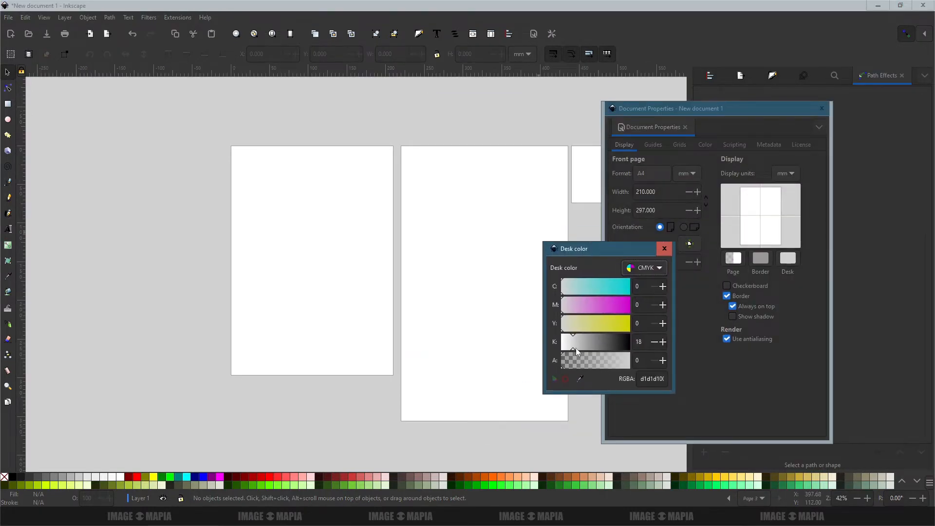
drag(575, 348, 595, 346)
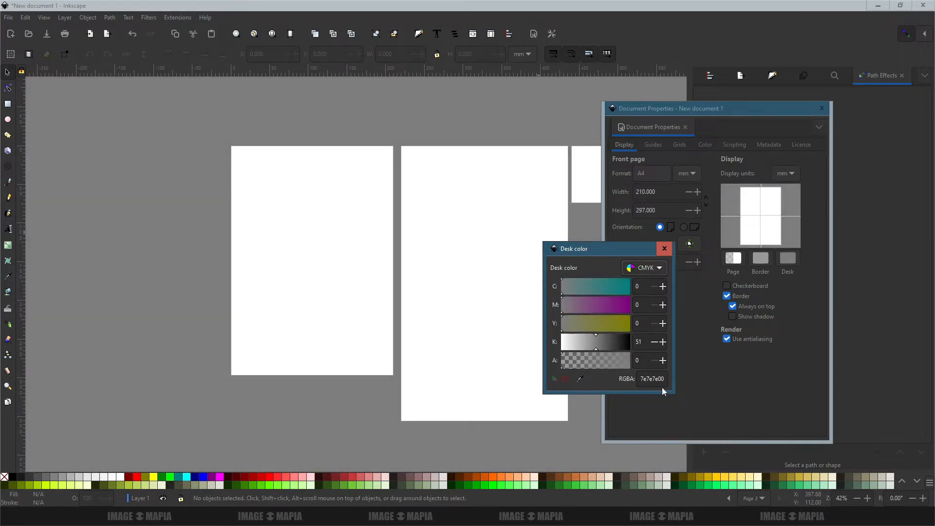
click(666, 250)
- Turn on the page border shadow in the document properties and inspect it at the gap between the pages
click(733, 316)
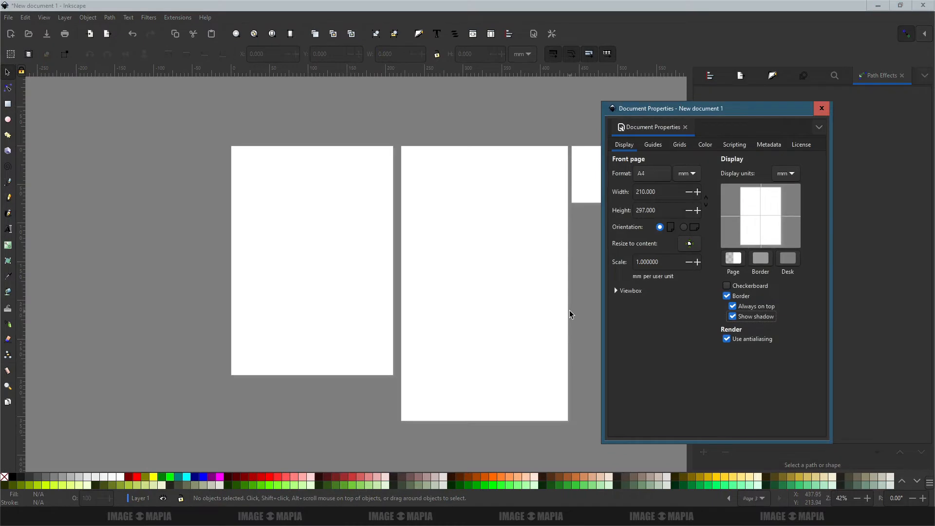
scroll(570, 361, up, 1)
drag(306, 287, 377, 309)
scroll(377, 308, up, 2)
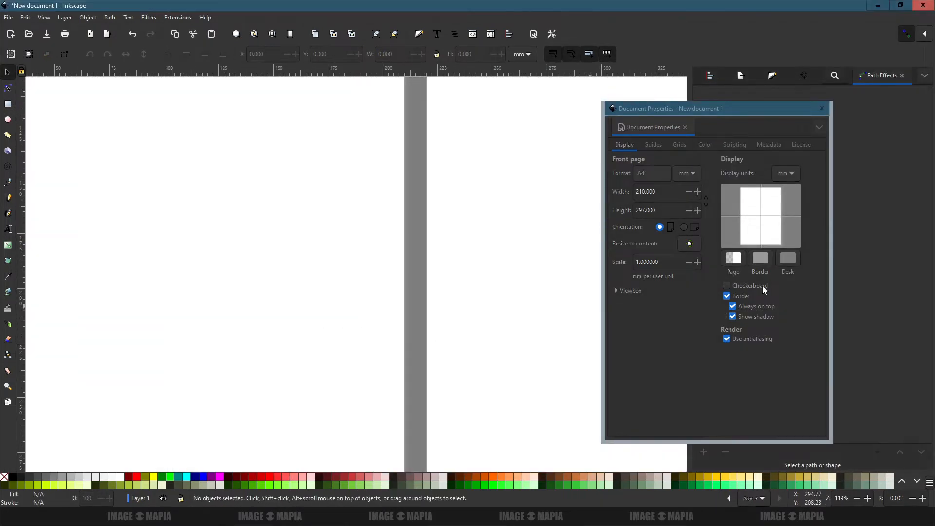
- Set the desk color's CMYK black value to 18 and close the color dialog
click(788, 258)
text(18)
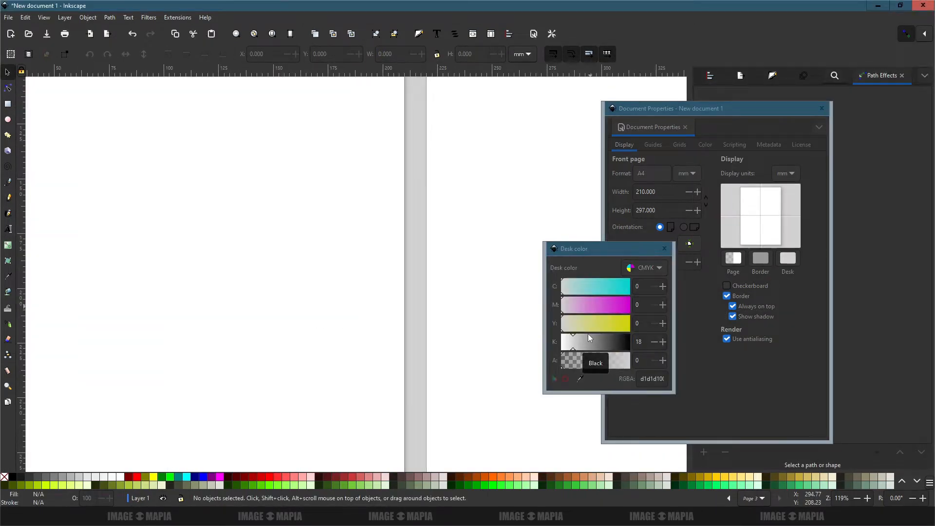
drag(620, 248, 582, 248)
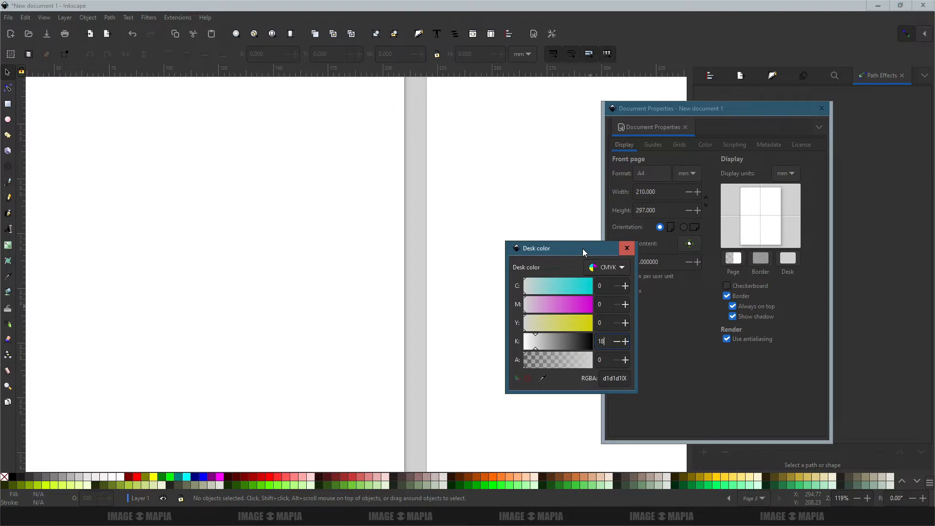
click(626, 247)
- Review the guides, grids and color settings in the document properties and return to the display settings
click(670, 109)
click(653, 145)
scroll(431, 255, down, 2)
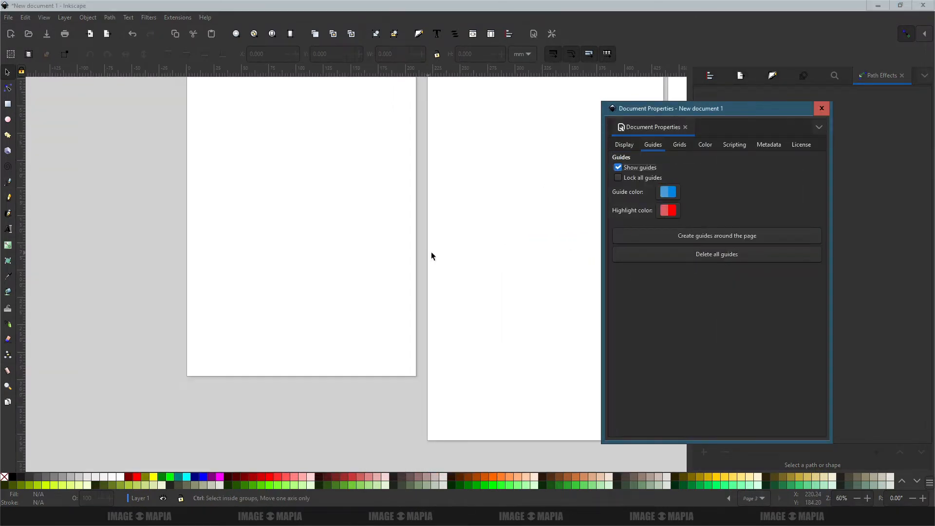
click(679, 144)
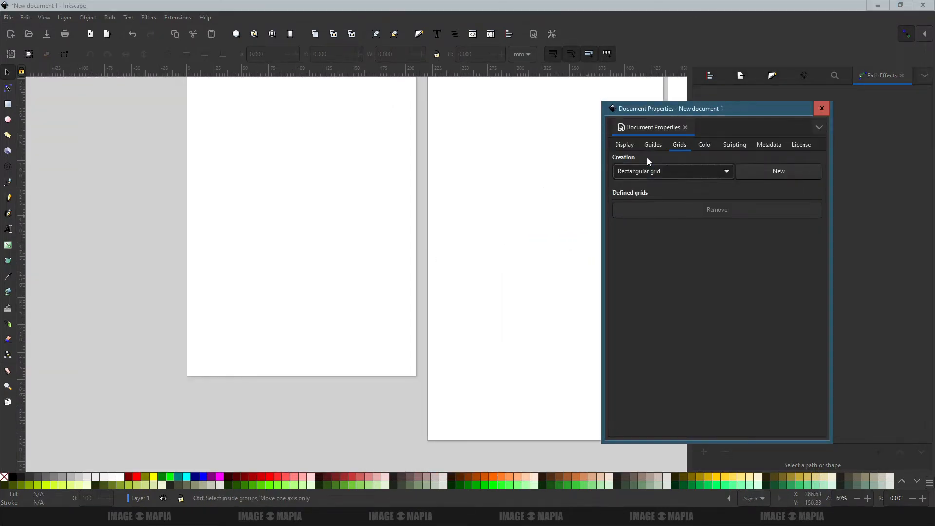
click(624, 145)
click(704, 145)
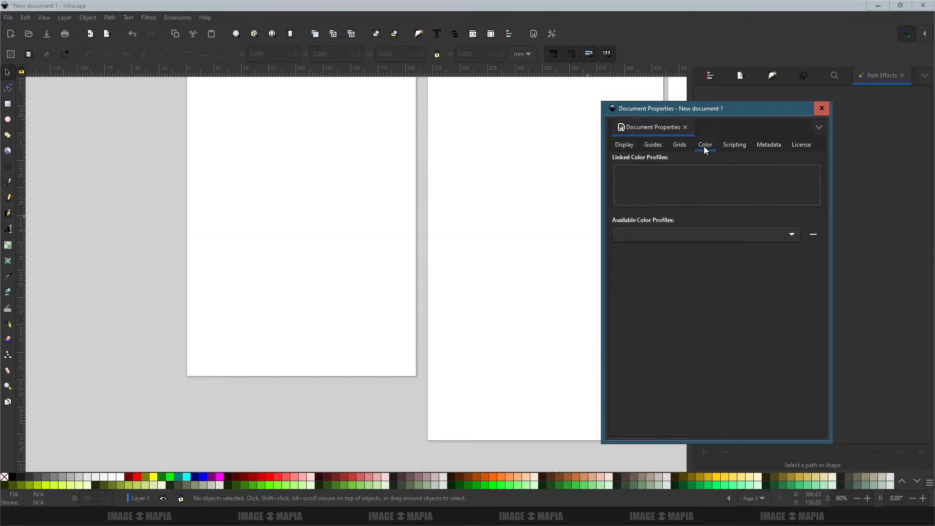
click(680, 145)
click(623, 144)
- Toggle the checkerboard background on and back off, glance at the guide and grid settings, and close the document properties
click(761, 289)
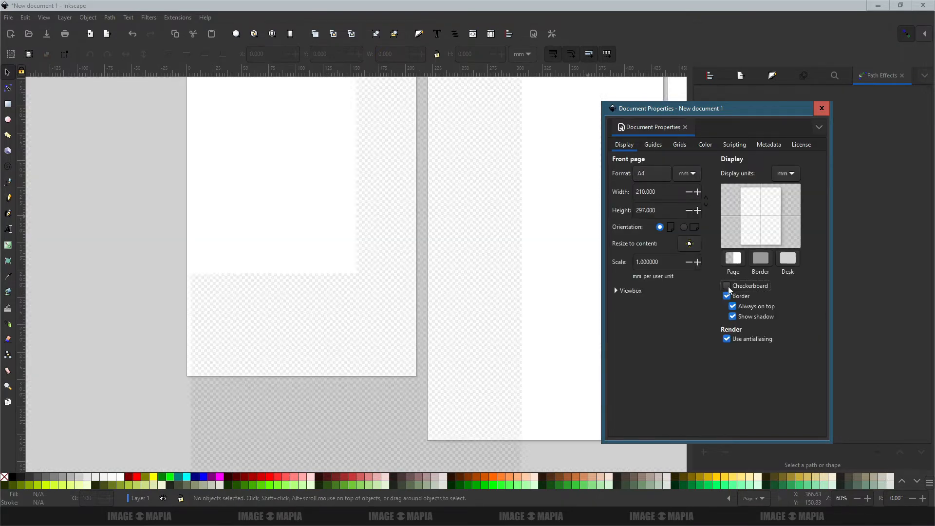
click(762, 289)
click(652, 144)
click(679, 145)
click(821, 109)
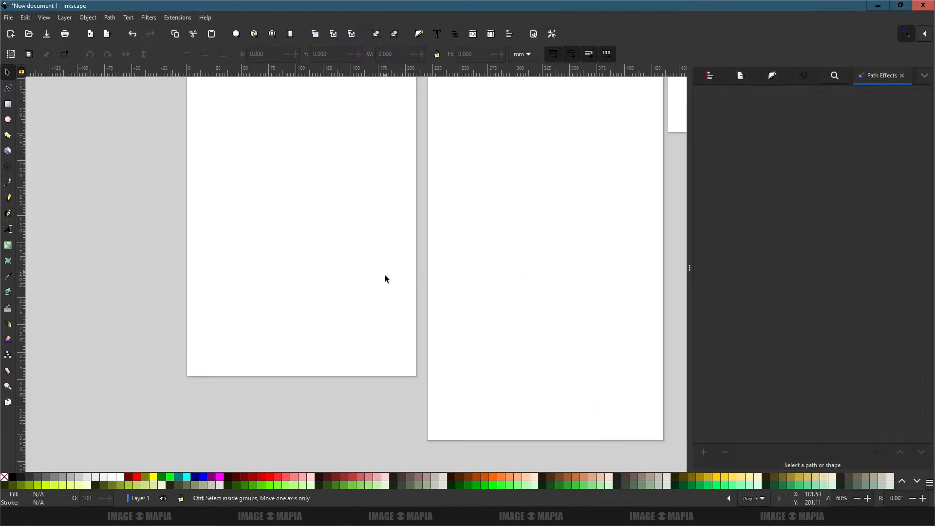
- Switch to the Notepad notes, add "3 trace image like (image turn into vector grafics", and minimize the window
scroll(385, 275, down, 2)
scroll(404, 289, up, 2)
drag(355, 286, 367, 320)
scroll(367, 319, down, 1)
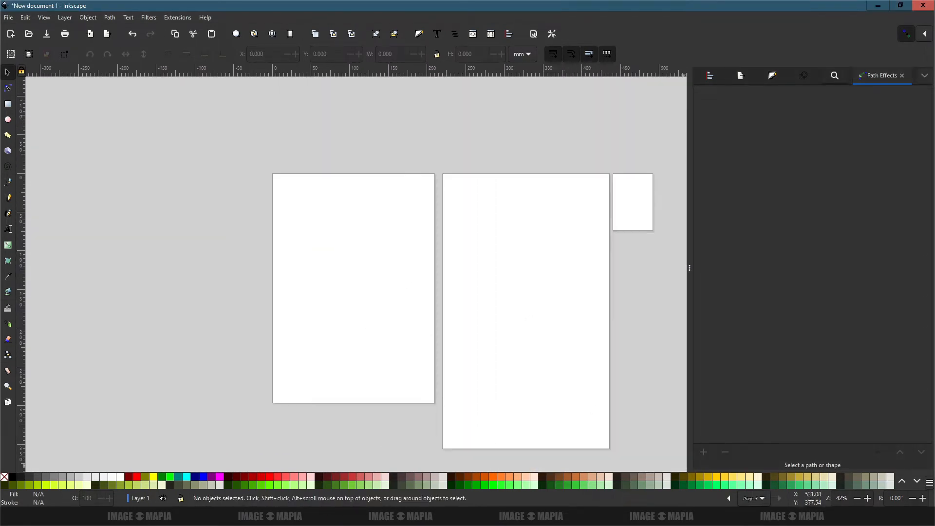
key(alt+Tab)
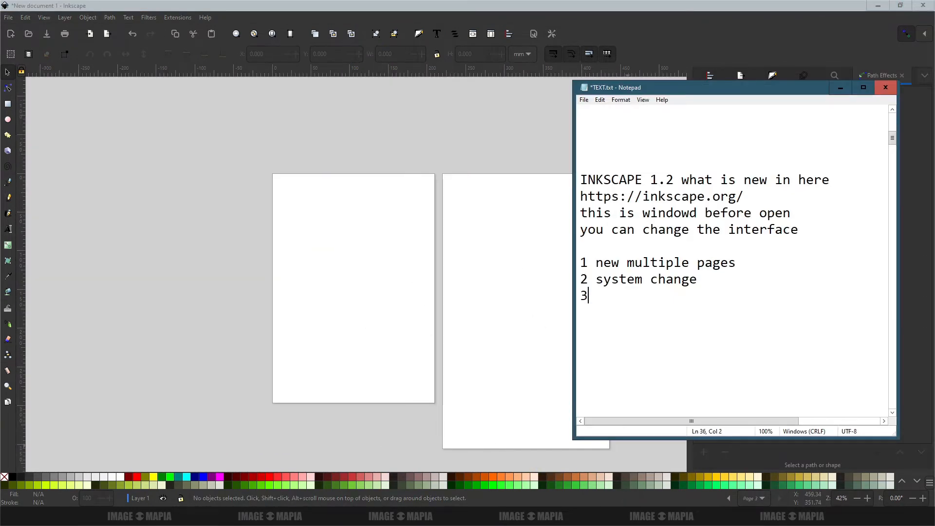
text(ima)
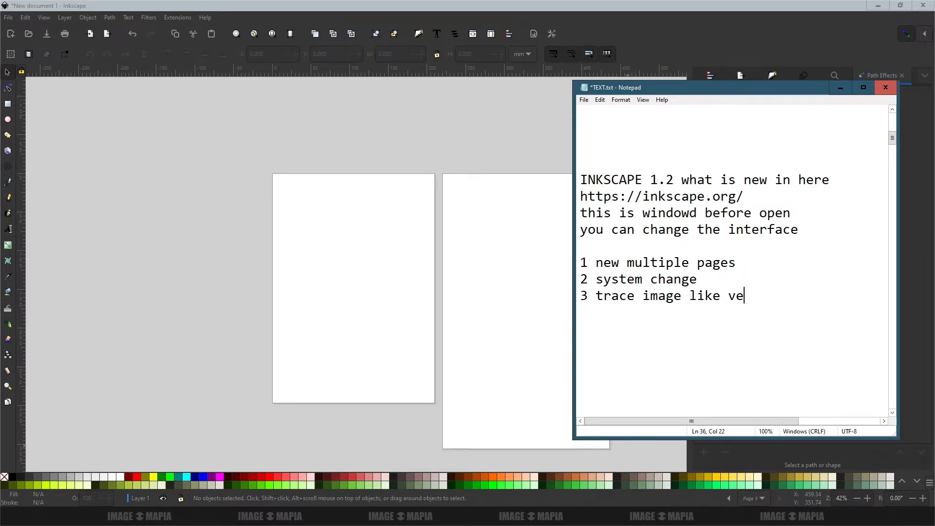
text(ge like (image turn into )
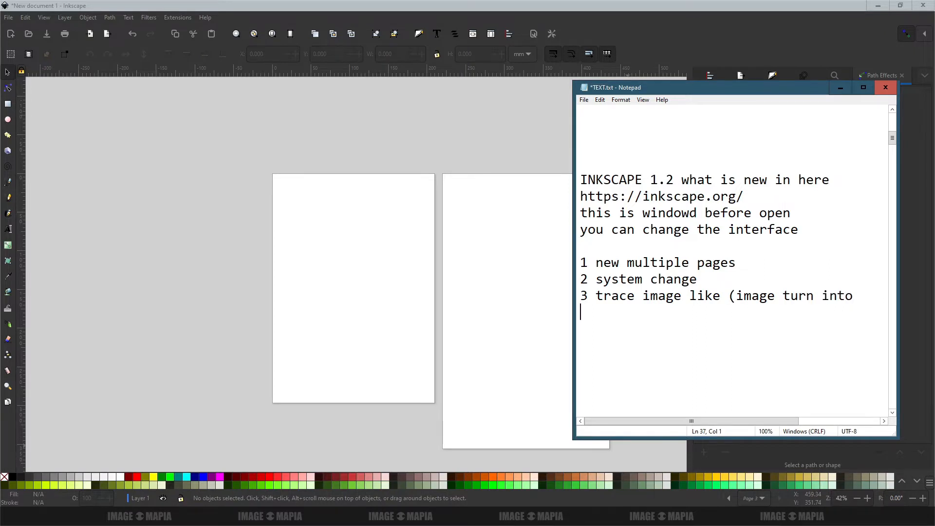
text(vector grafics)
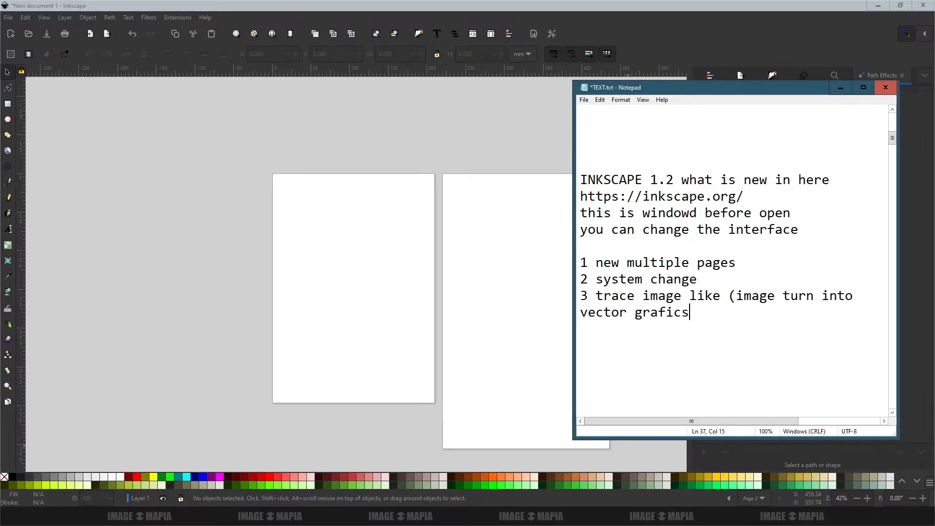
click(840, 88)
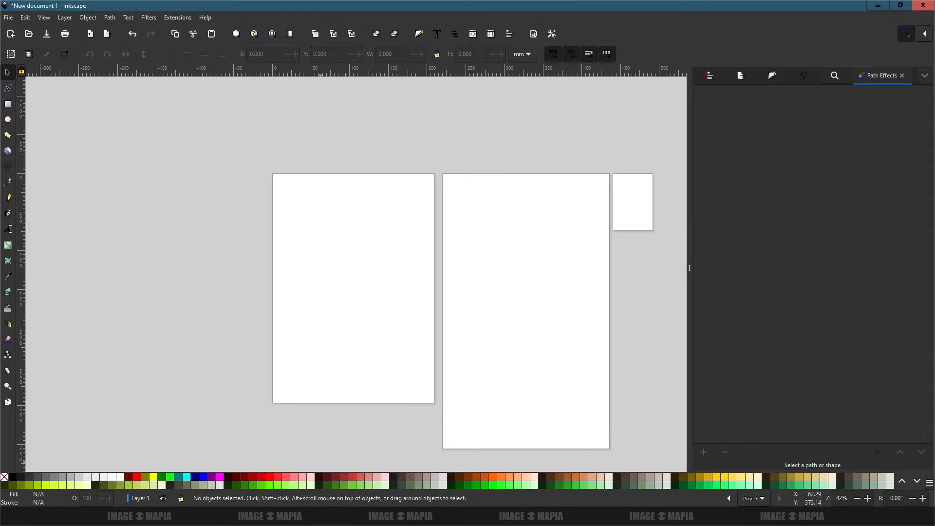
- Bring the Inkscape 1.2 PNG banner from the file manager into the document as an embedded image
click(543, 516)
drag(428, 55, 0, 97)
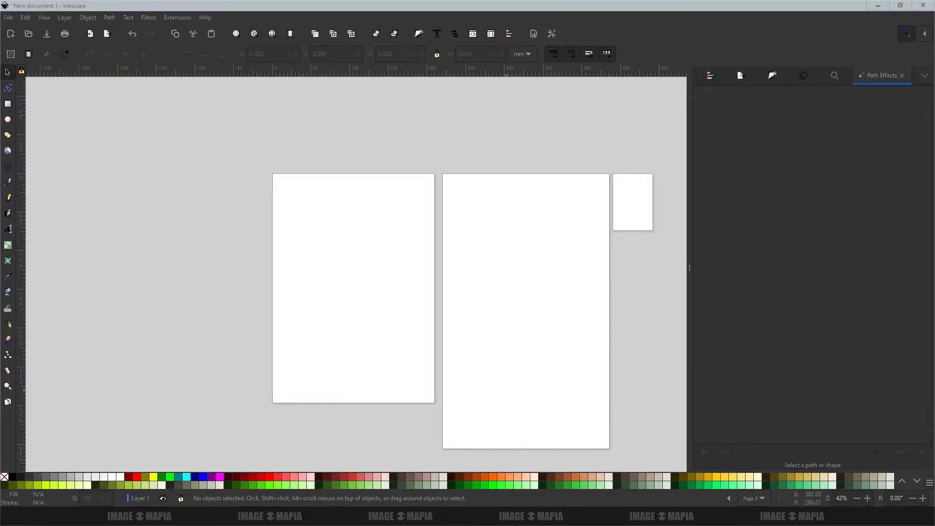
drag(0, 265, 373, 265)
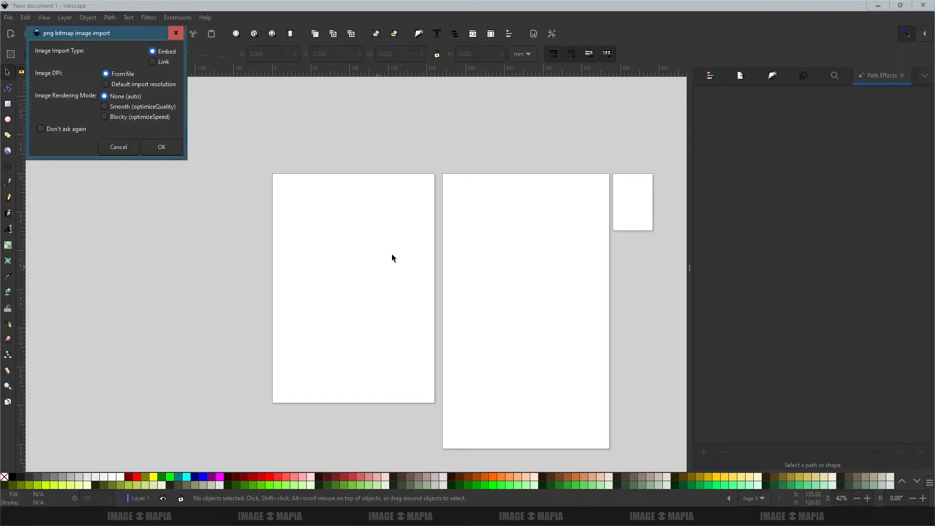
key(Return)
- Scale the imported banner to about 171 mm wide and place it near the upper edge of the first page
scroll(340, 260, up, 4)
scroll(340, 260, down, 3)
drag(536, 325, 444, 290)
mouse_move(368, 270)
mouse_down()
mouse_move(382, 192)
mouse_move(371, 252)
mouse_up()
scroll(382, 191, up, 1)
scroll(368, 238, up, 2)
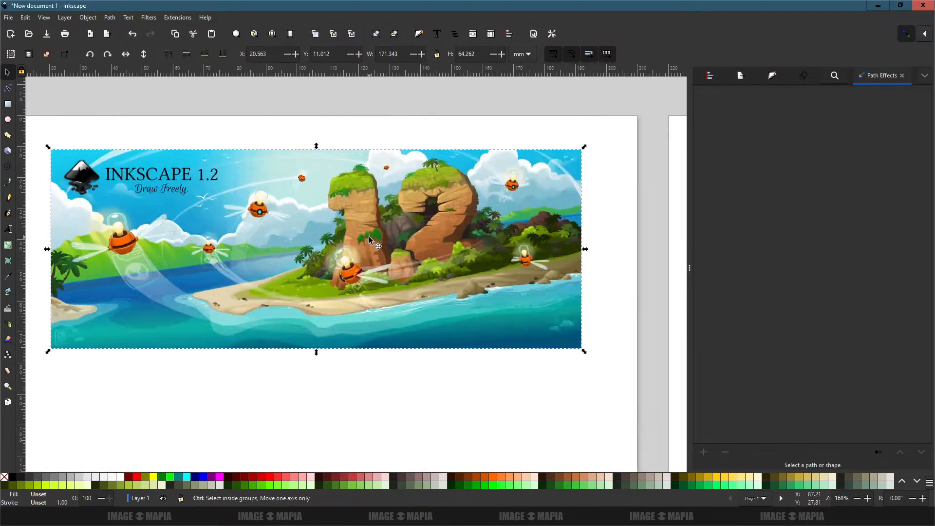
scroll(369, 239, down, 1)
- Close all docked dialogs, including Path Effects and Fill and Stroke
click(902, 75)
click(878, 75)
click(842, 75)
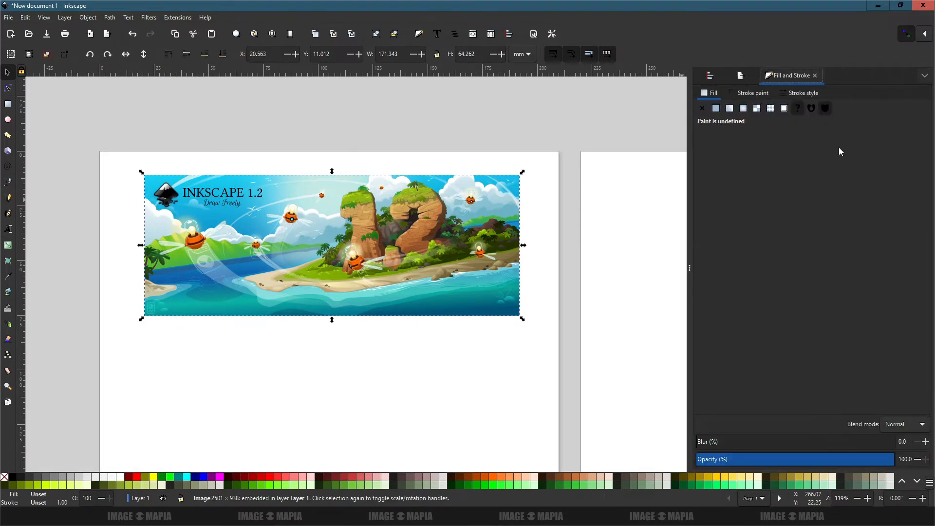
click(814, 75)
click(767, 76)
click(768, 75)
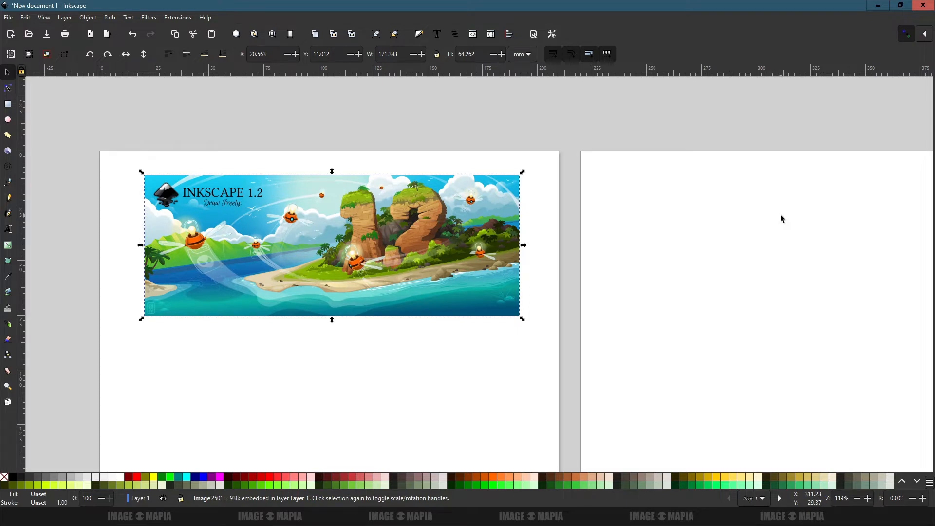
- Open the Export and Trace Bitmap dialogs and lower the single-scan brightness cutoff threshold for the banner
key(ctrl+shift+e)
click(924, 77)
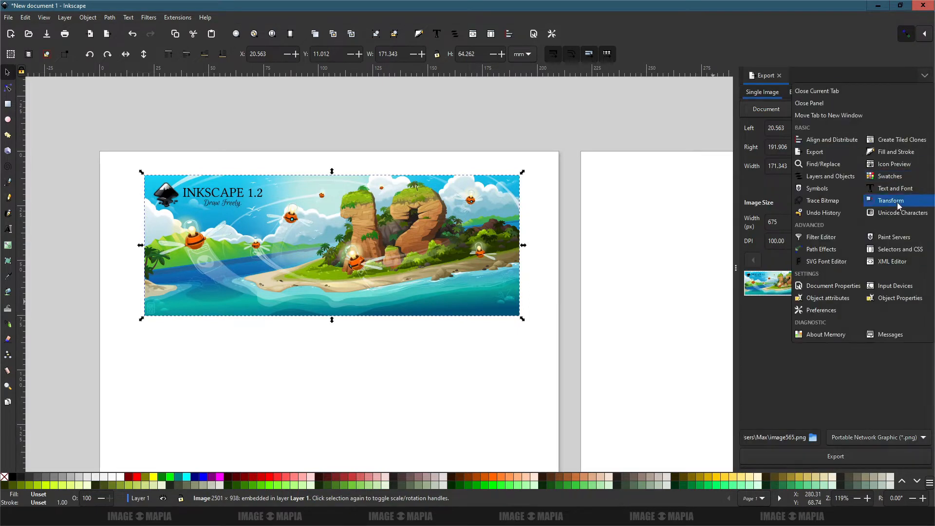
click(816, 203)
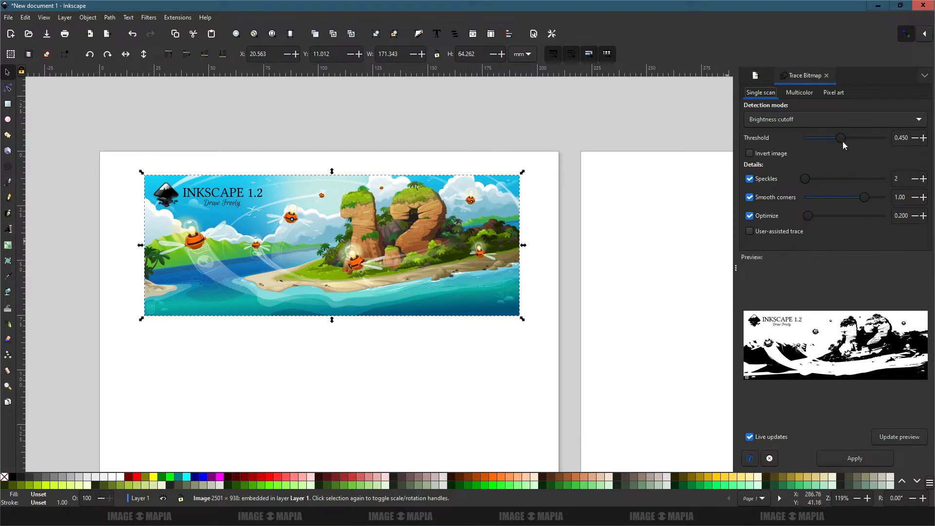
mouse_move(843, 142)
mouse_down()
mouse_move(826, 139)
mouse_move(845, 138)
mouse_move(833, 144)
mouse_up()
- Switch to Notepad, add the line "trace bitmap new option", and return to Inkscape
key(alt+Tab)
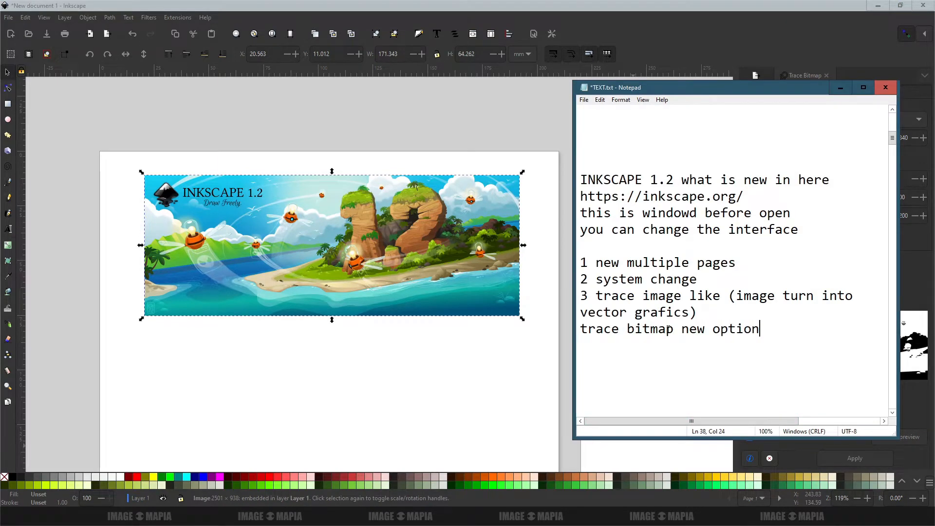
key(alt+Tab)
- Trace the banner as a single scan with a brightness threshold of 0.556, and undo moving the traced path
mouse_move(833, 139)
mouse_down()
mouse_move(819, 138)
mouse_move(848, 140)
mouse_up()
click(856, 458)
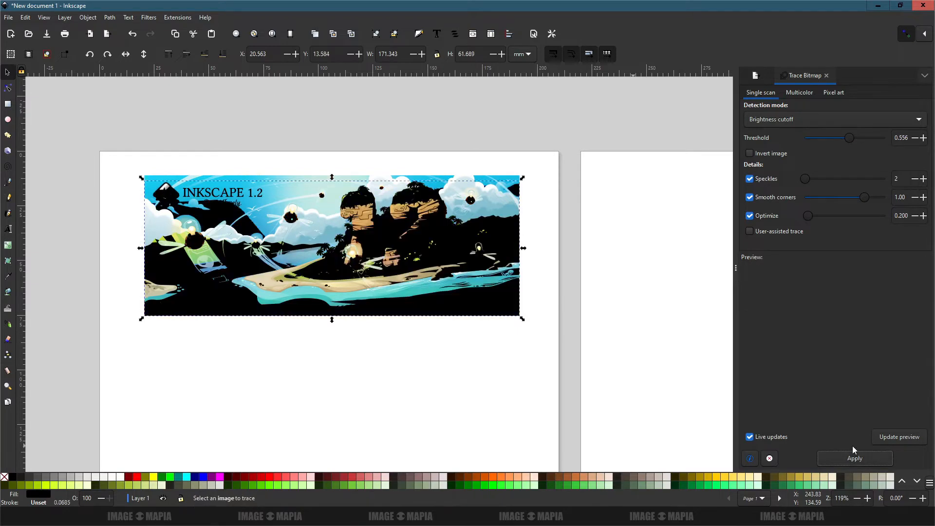
drag(416, 233, 417, 280)
key(ctrl+z)
- Recolor the traced path orange and finally light gray, move it below the banner, and delete it
click(493, 477)
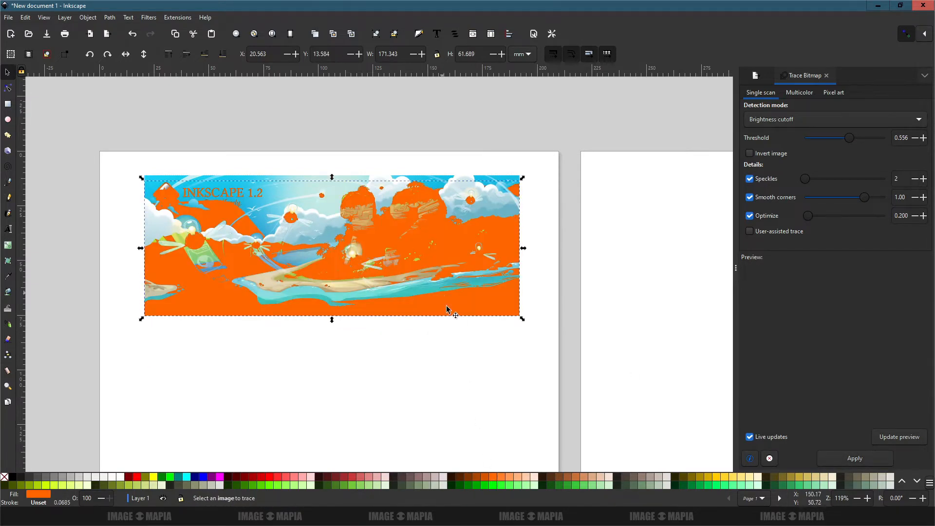
click(587, 482)
click(98, 478)
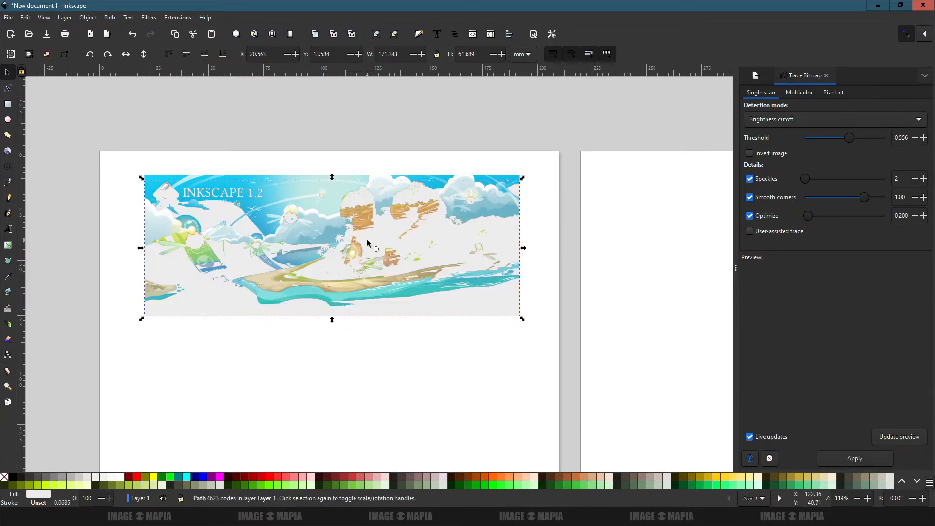
drag(367, 243, 358, 360)
key(Delete)
- Switch the bitmap trace to multicolor and raise the number of scans to 86
click(797, 93)
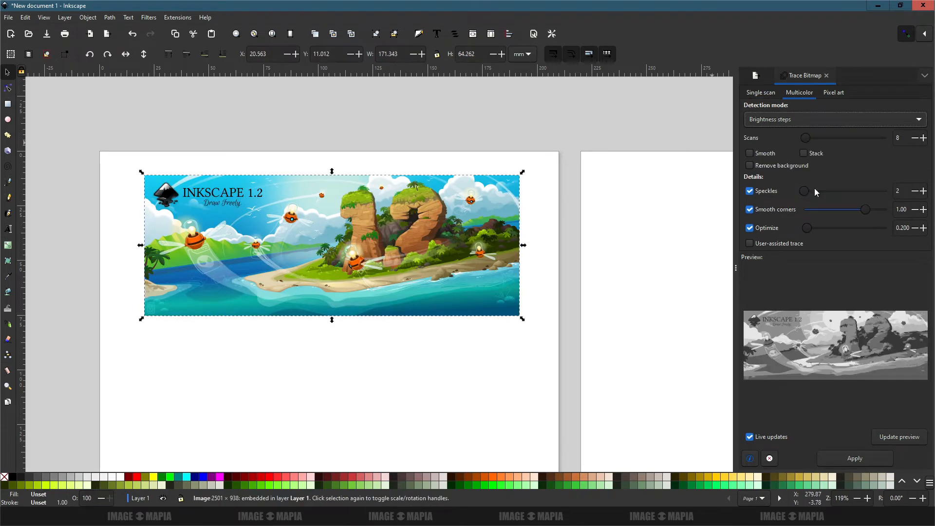
click(781, 122)
click(834, 96)
drag(807, 139, 834, 140)
- Preview the Colors detection mode, choose Grays instead, and apply the multicolor trace to the banner
click(778, 119)
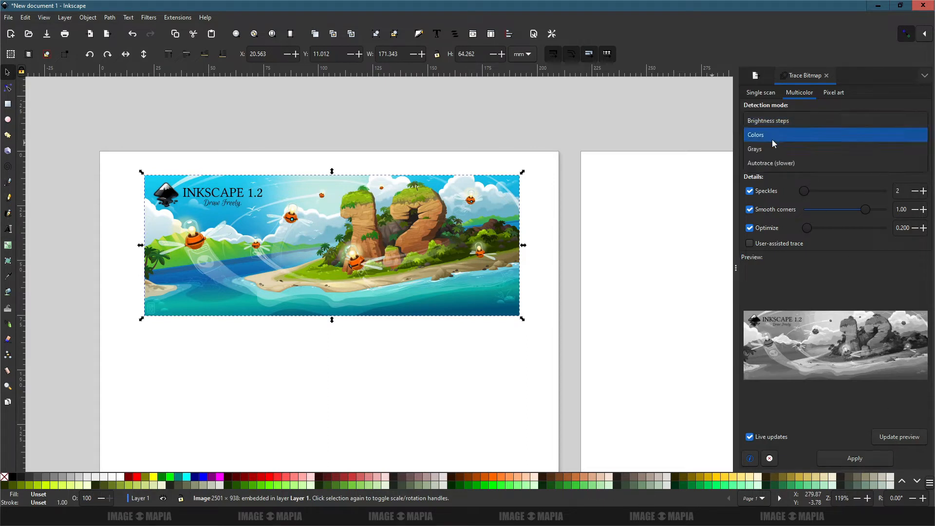
click(781, 119)
click(779, 119)
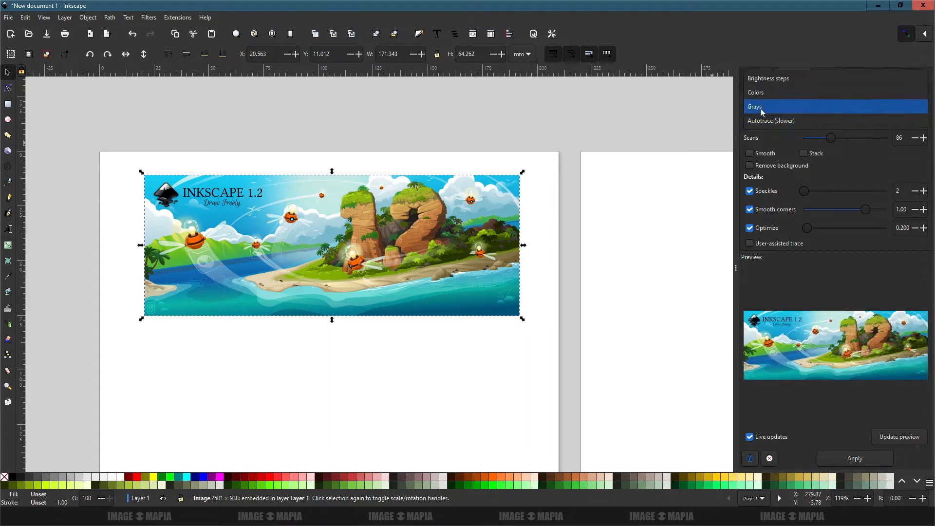
click(764, 104)
click(854, 458)
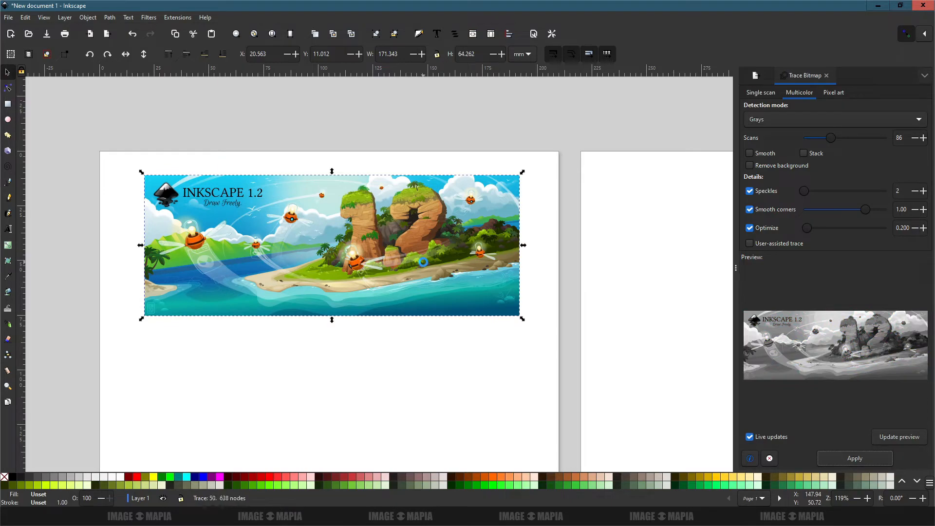
- Move the grayscale trace below the original banner and examine its vector details up close
drag(362, 232, 365, 330)
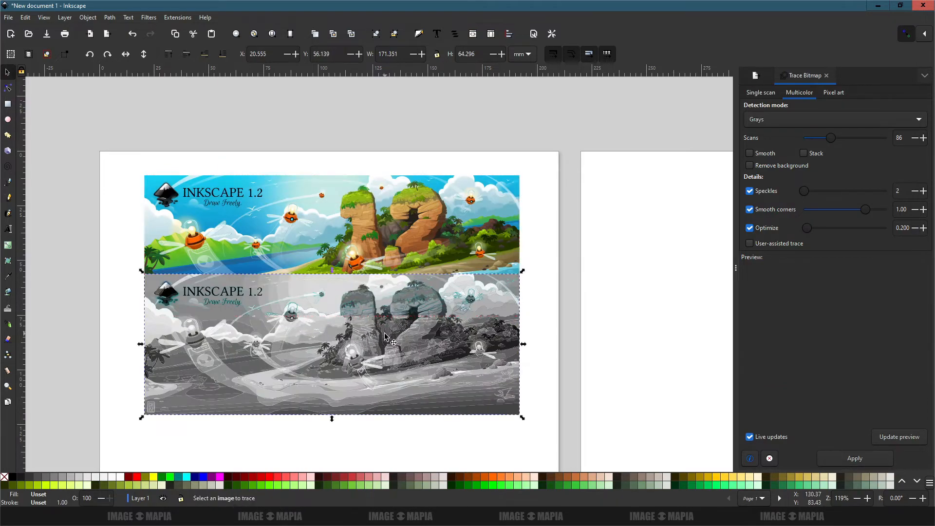
scroll(373, 328, up, 3)
scroll(382, 319, up, 2)
scroll(427, 320, up, 3)
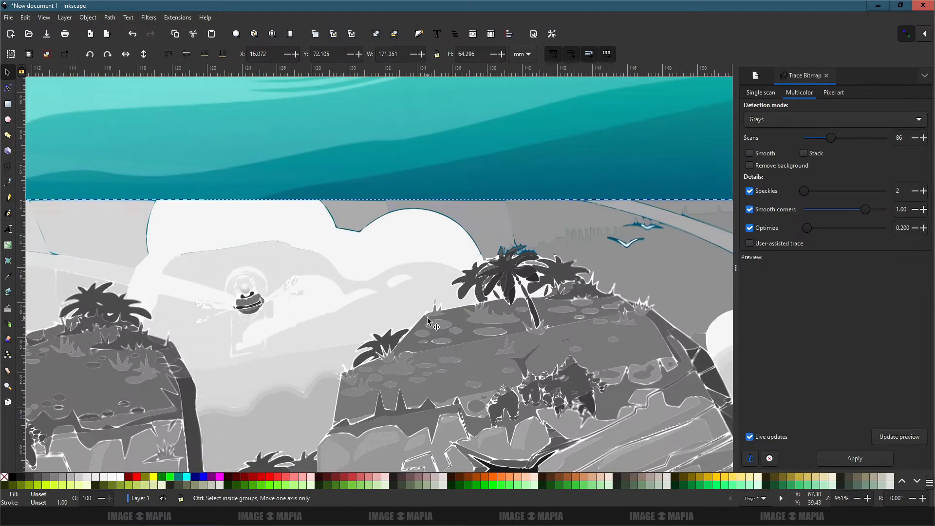
scroll(427, 320, down, 3)
drag(428, 320, 384, 207)
mouse_move(479, 190)
mouse_down()
mouse_move(476, 260)
mouse_move(474, 250)
mouse_up()
scroll(474, 250, up, 2)
scroll(475, 250, down, 5)
- Switch to the Notepad notes and add a remark that the traced image is now vector
key(alt+Tab)
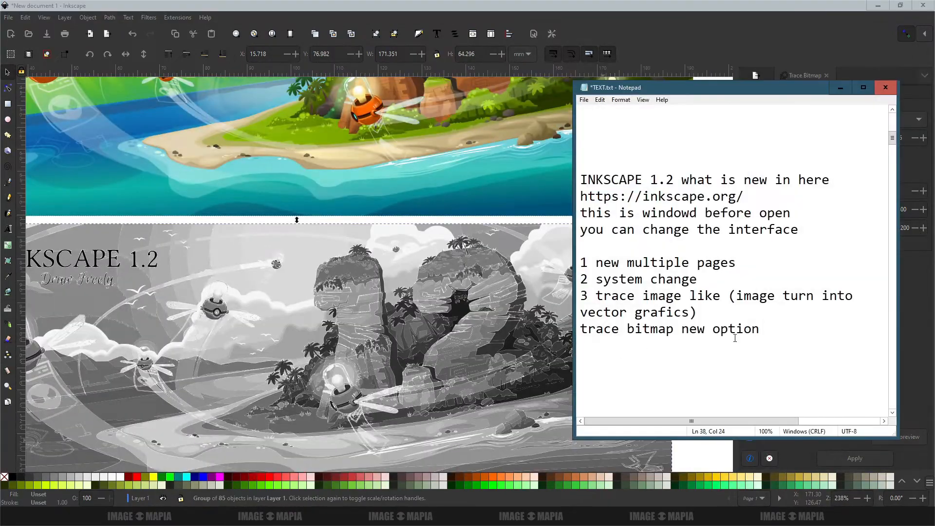
text(is vector)
click(591, 463)
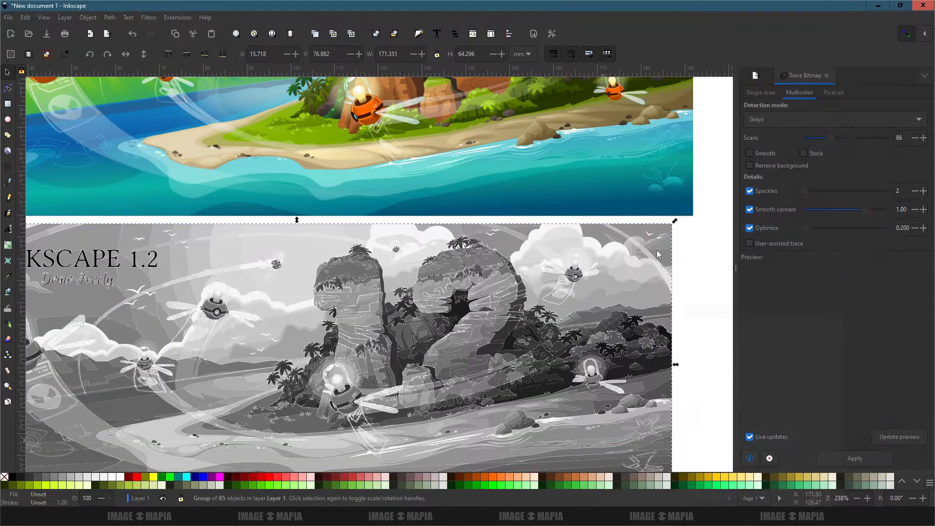
key(alt+Tab)
text(now vector i)
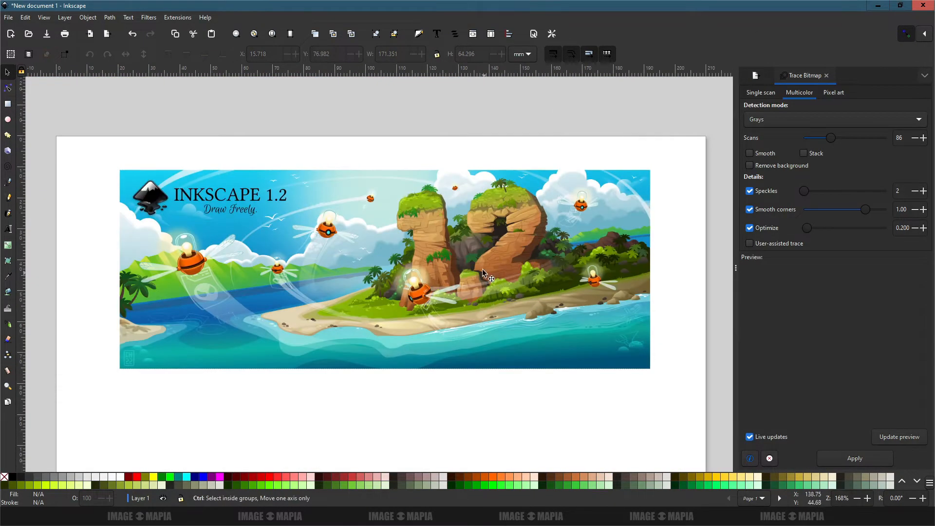
- Trace the original banner in multicolor with the Colors detection mode and 86 scans
click(482, 271)
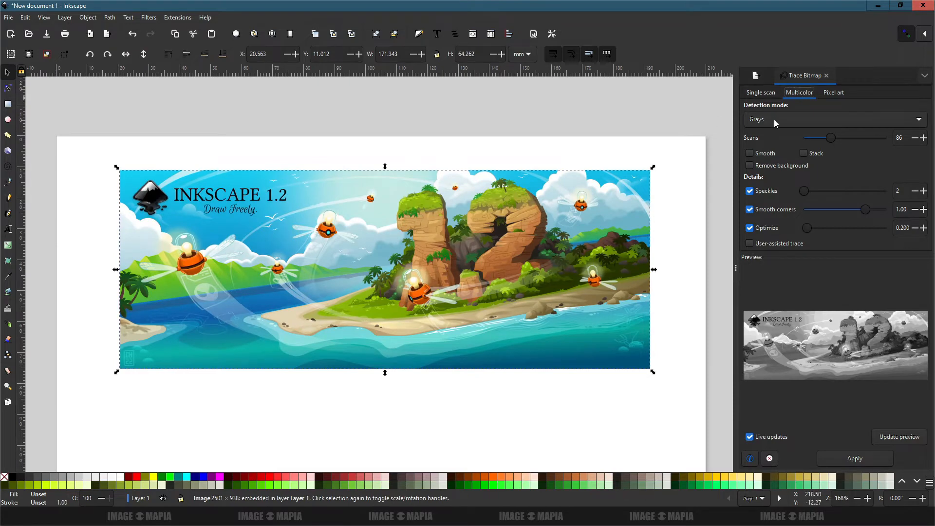
click(775, 119)
click(772, 107)
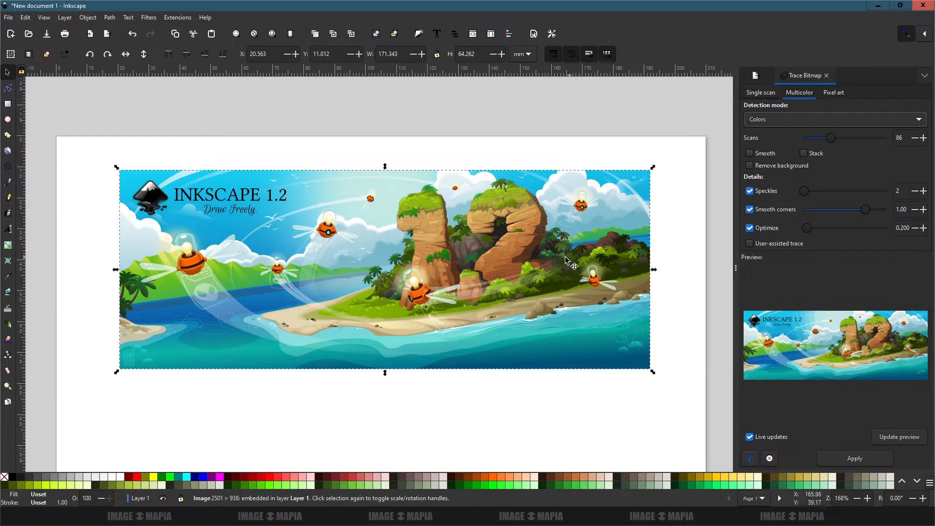
click(847, 459)
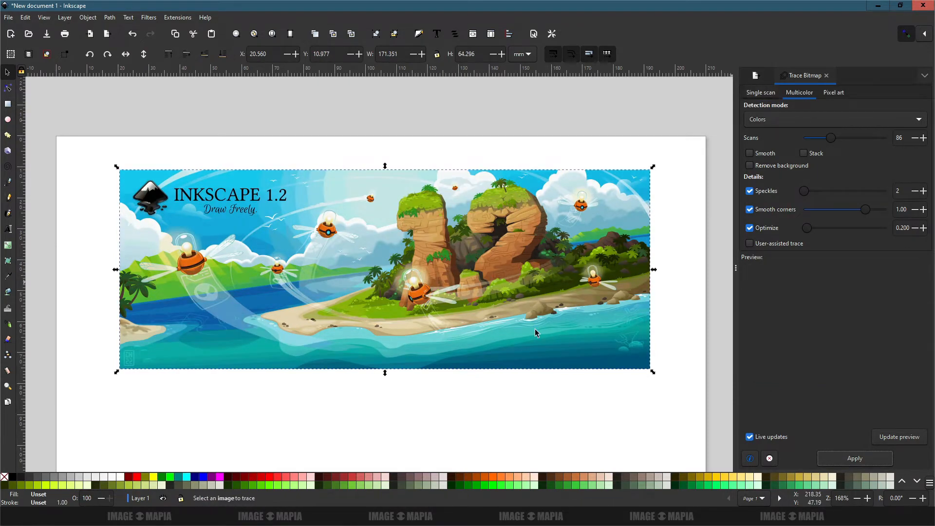
- Shift the color trace to the left over the original banner and compare both versions up close at the seam
mouse_move(494, 328)
mouse_down()
mouse_move(502, 252)
mouse_move(484, 437)
mouse_up()
mouse_move(598, 298)
mouse_down()
mouse_move(560, 141)
mouse_move(474, 115)
mouse_up()
scroll(564, 147, up, 4)
scroll(452, 282, down, 2)
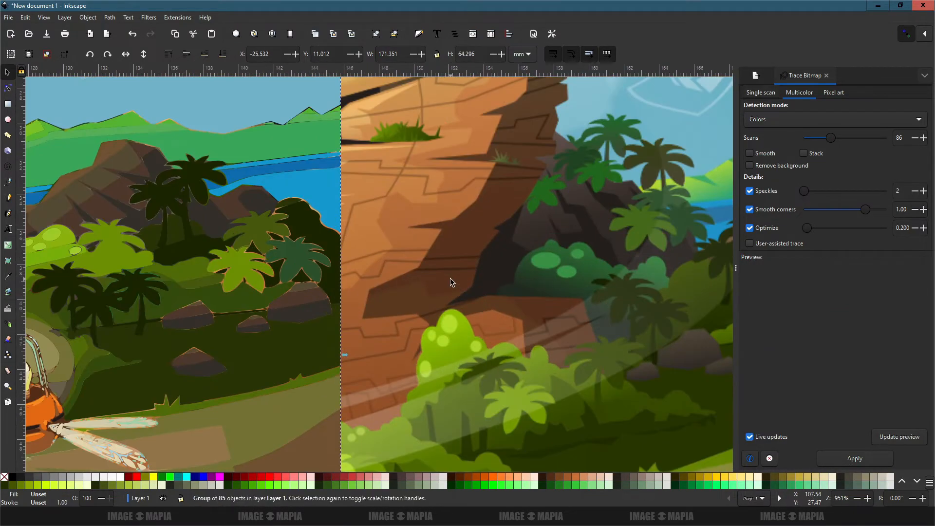
- Switch to the Notepad notes, append "this is vector" to the remark about color, and return to the drawing
key(alt+Tab)
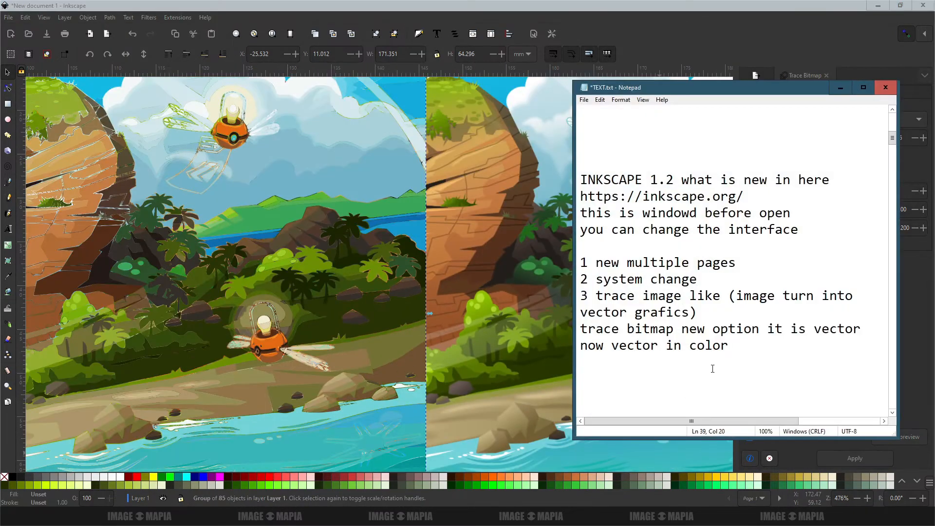
text(this is vector)
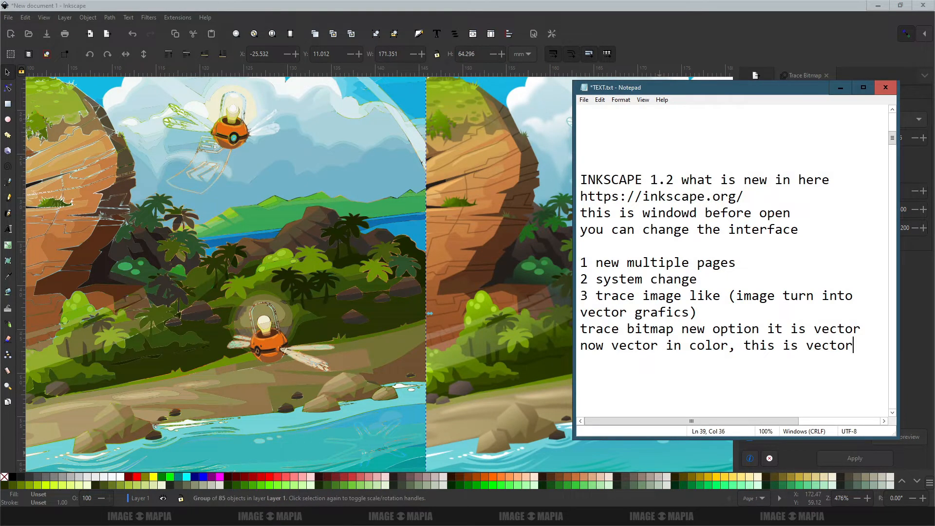
click(840, 87)
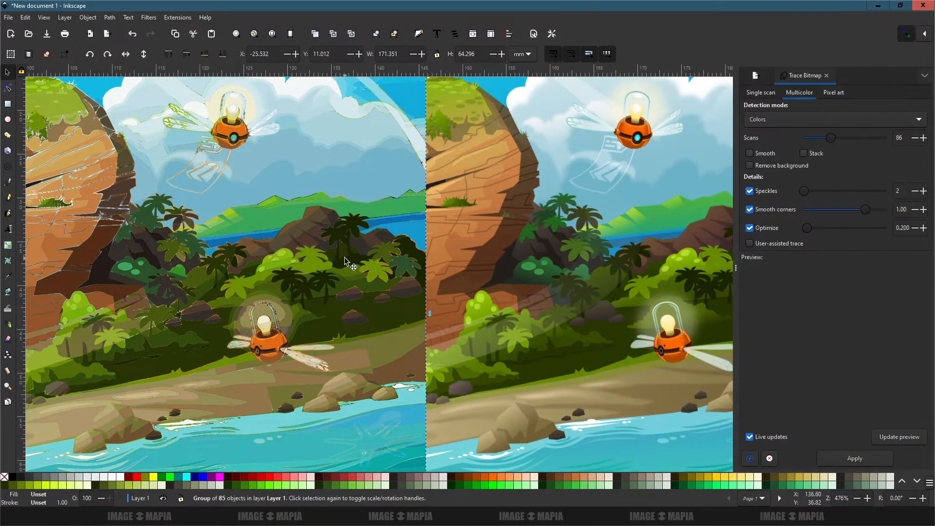
- Recolor individual paths of the color trace: the rock highlights mauve, the foliage dark green and the flying robots red
click(7, 89)
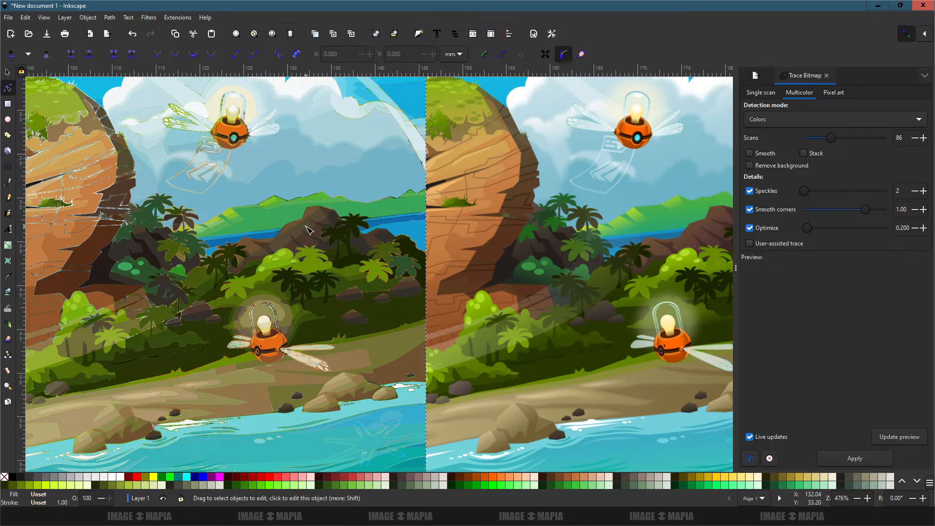
click(307, 228)
click(8, 73)
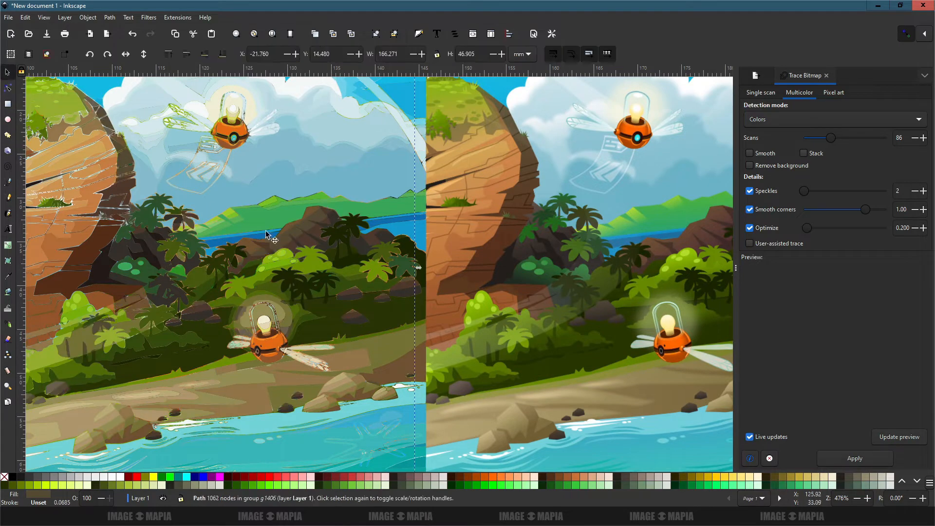
click(7, 88)
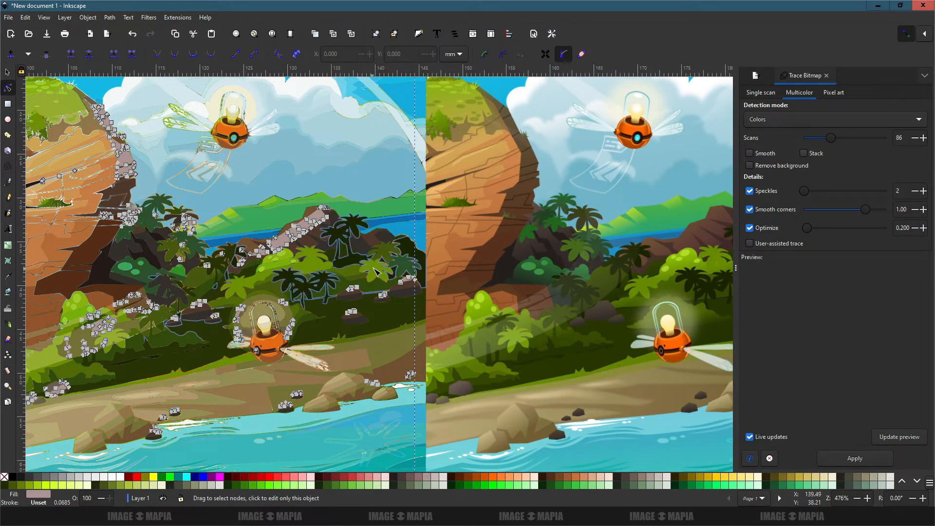
click(384, 282)
click(459, 485)
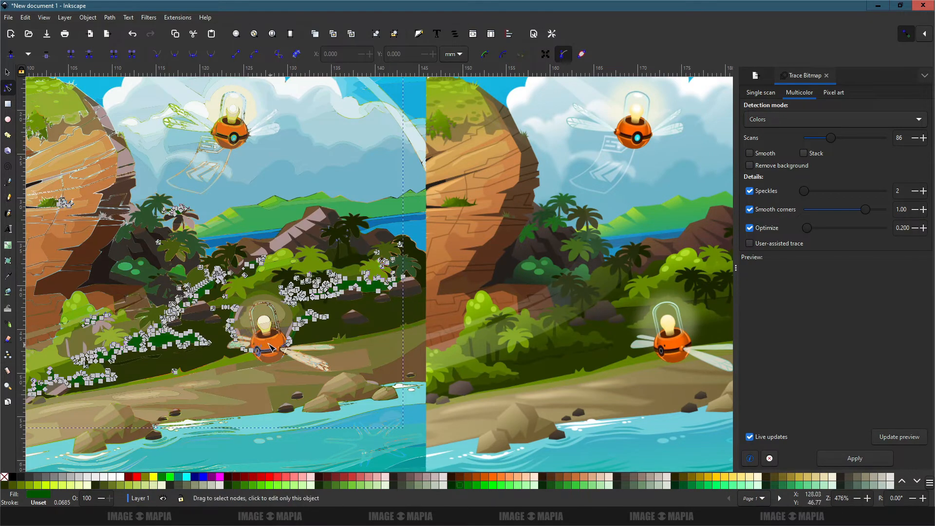
click(277, 347)
click(352, 476)
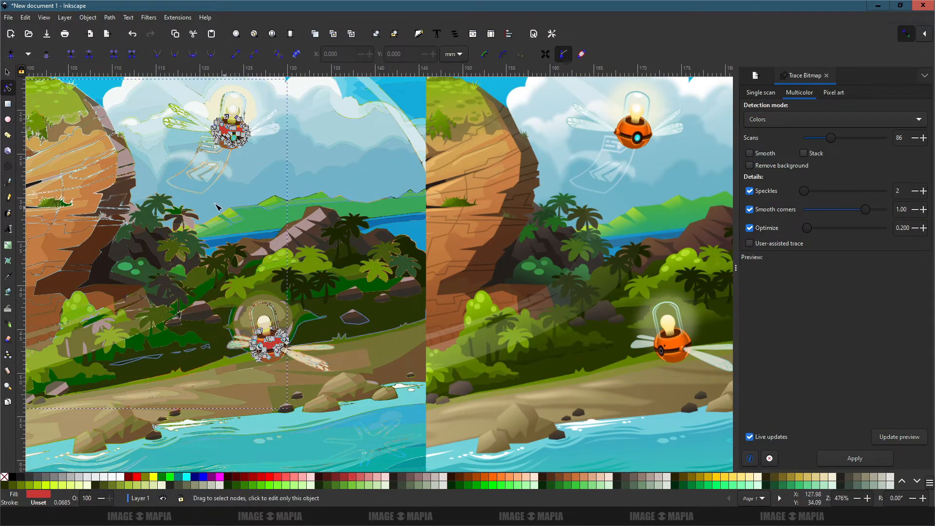
- Recolor the blue sky areas at the top of the trace using blue and dark teal palette colors
drag(219, 208, 248, 295)
click(385, 133)
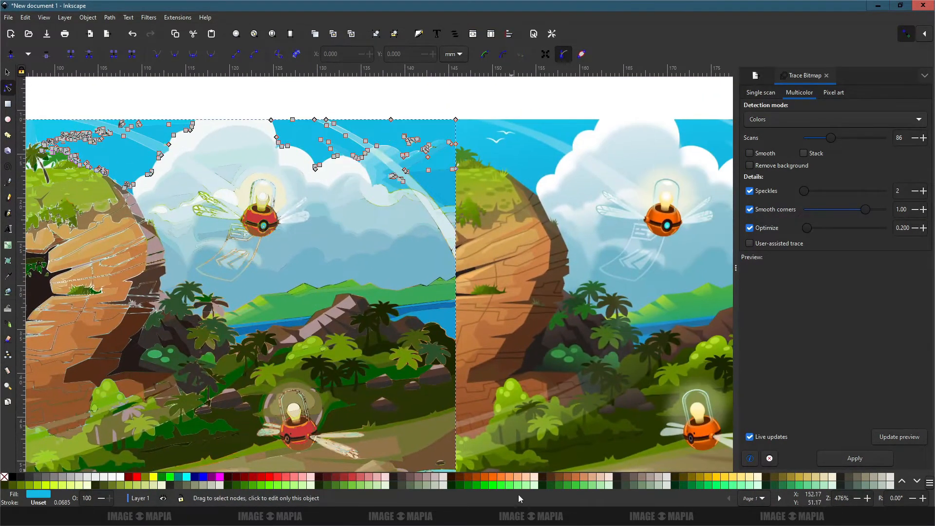
scroll(270, 485, down, 2)
click(345, 479)
click(92, 125)
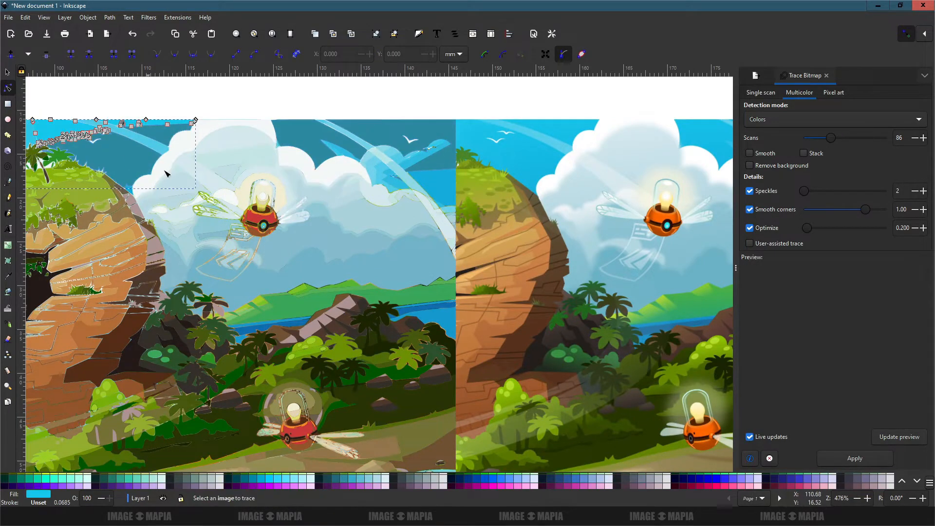
drag(167, 173, 380, 192)
click(335, 479)
click(7, 72)
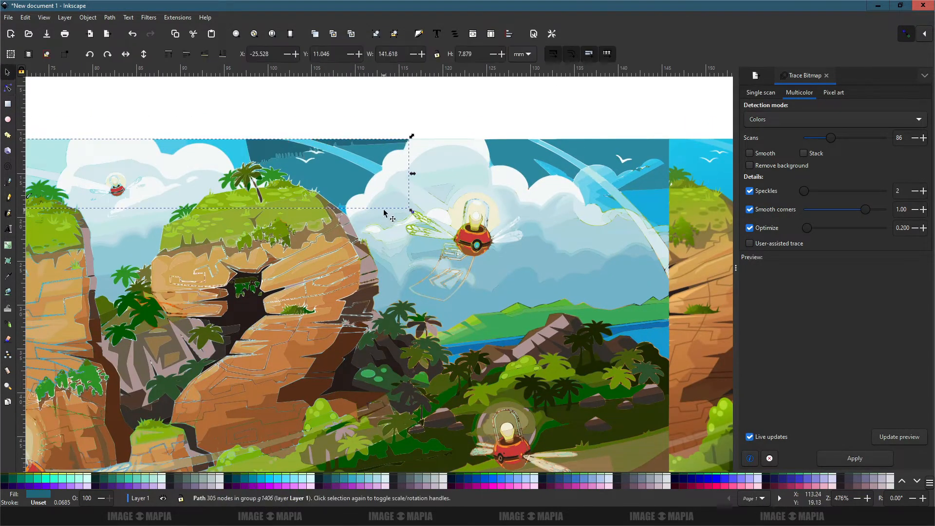
- Fill the water strip along the lower right edge of the color trace with magenta
scroll(387, 214, down, 3)
key(Escape)
mouse_move(399, 258)
mouse_down()
mouse_move(388, 302)
mouse_move(356, 334)
mouse_move(402, 345)
mouse_up()
key(n)
click(493, 485)
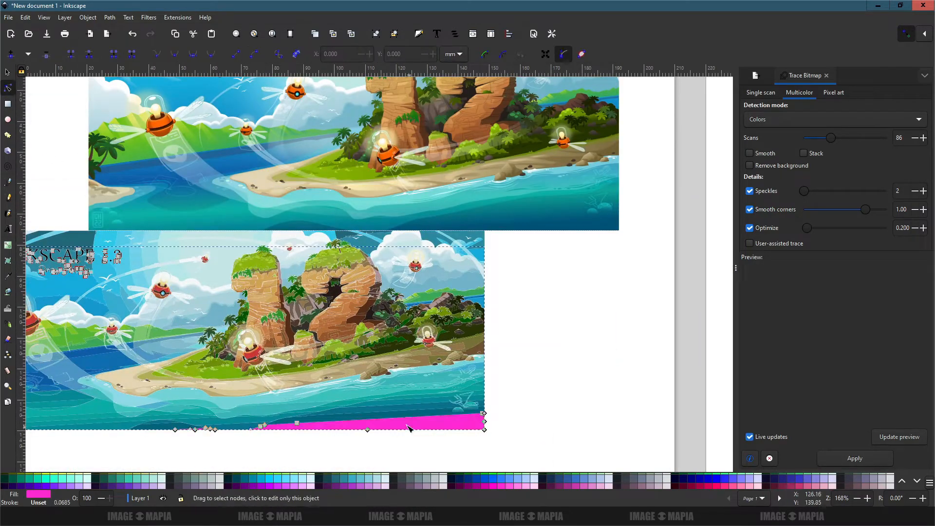
- Recolor three more water bands in the lower part of the trace gray, pale blue and purple
click(386, 408)
click(408, 485)
click(377, 388)
click(387, 479)
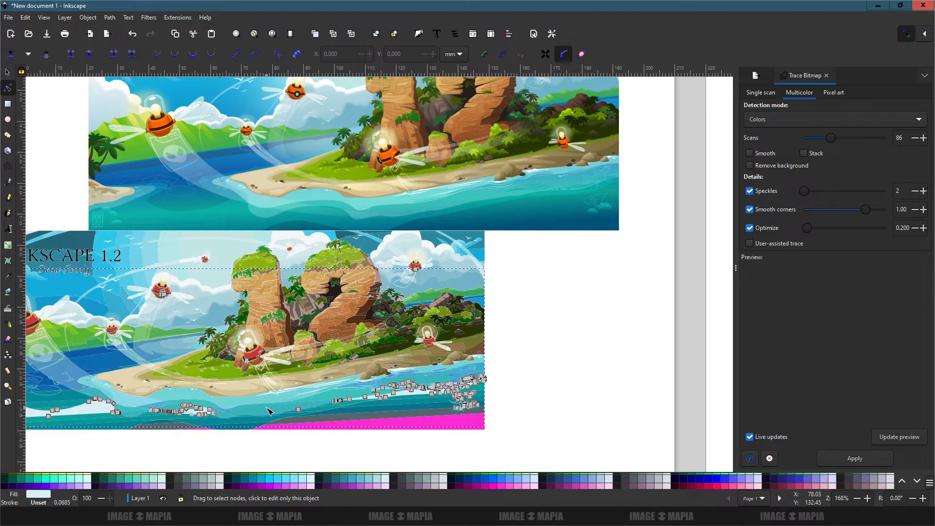
click(270, 410)
click(263, 485)
key(s)
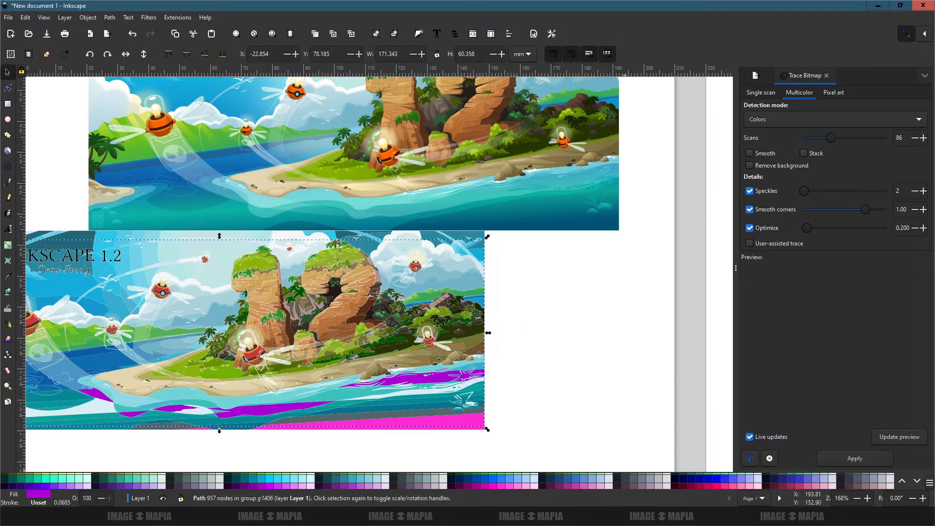
- Switch to the Notepad notes, add the heading "4 change color palate panel" and return to the drawing
key(alt+Tab)
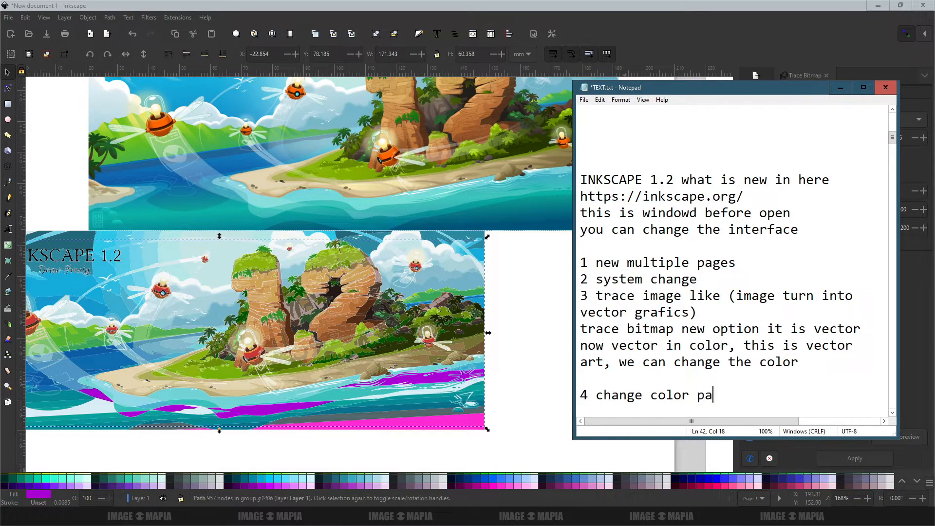
click(839, 88)
- Delete the recolored trace and the remaining banner artwork to leave the first page empty
click(432, 279)
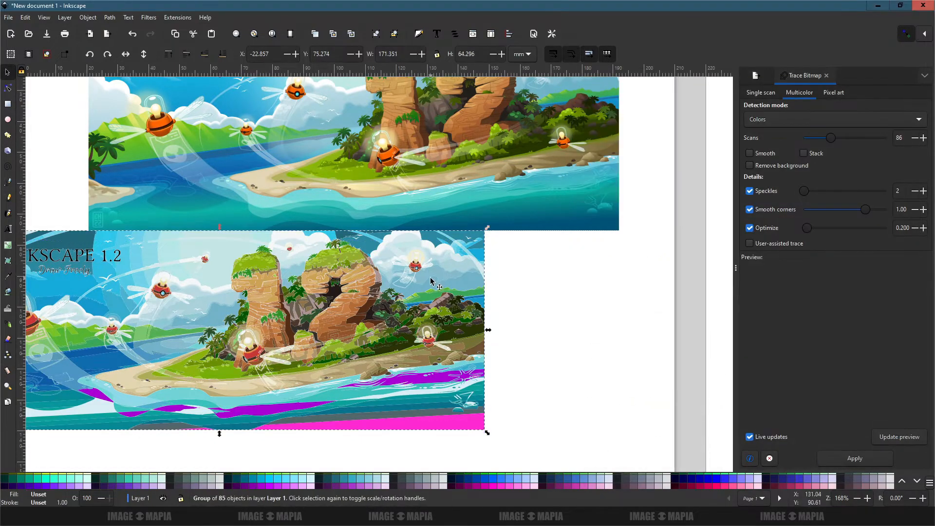
key(Delete)
drag(474, 243, 413, 313)
click(431, 238)
key(Delete)
scroll(434, 266, down, 3)
drag(457, 379, 422, 255)
- Change the color palette to Hilite, and after that to MATLAB Jet (72)
click(929, 482)
click(855, 266)
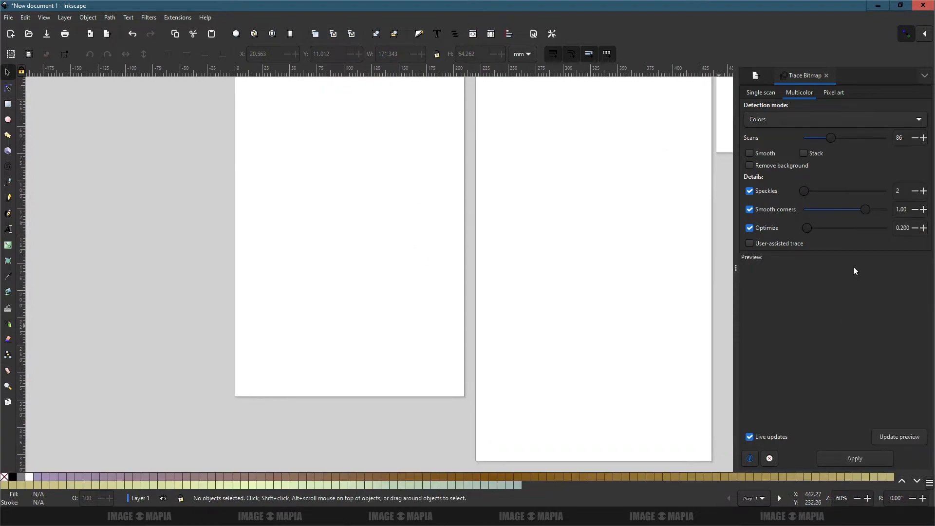
click(929, 483)
click(851, 317)
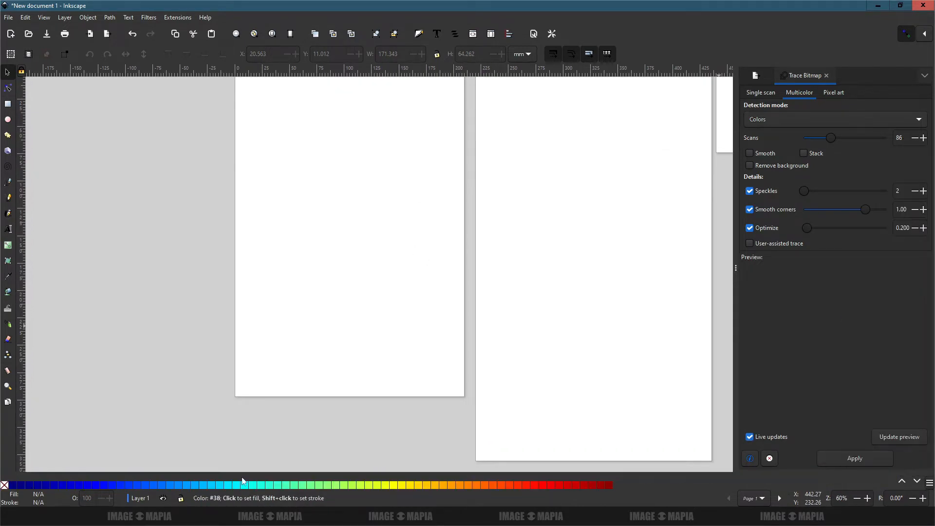
- Draw an ellipse about 77 by 73 mm on the first page and fill it with orange
click(8, 119)
drag(292, 176, 376, 255)
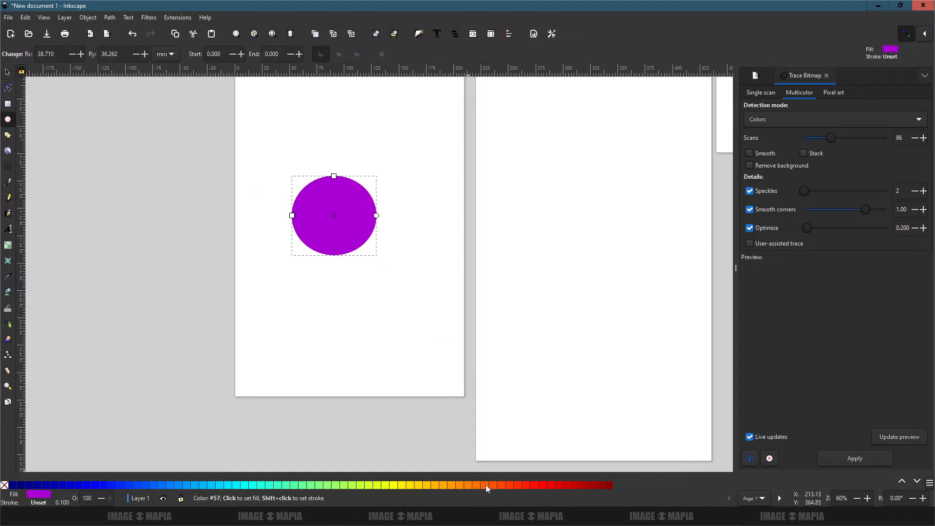
click(467, 484)
- Change the color palette to Ubuntu and open the palette's configuration settings
click(926, 482)
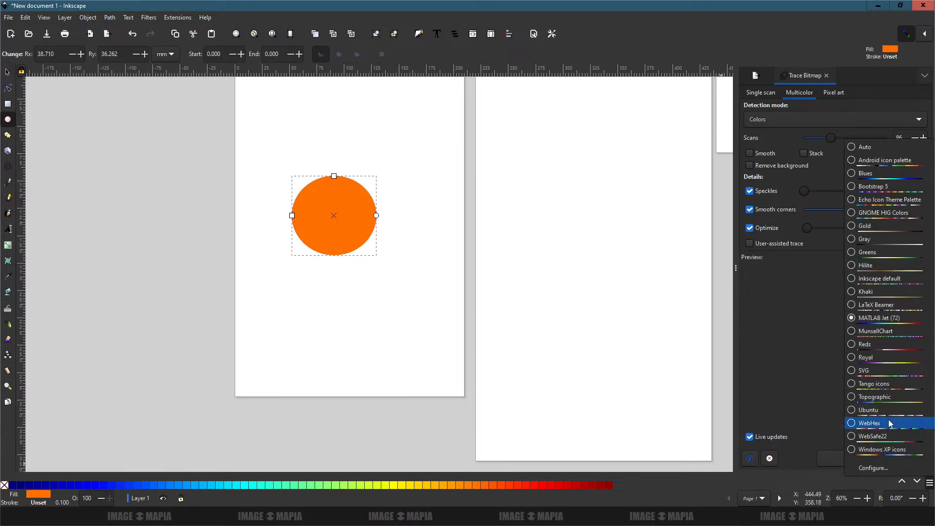
click(857, 417)
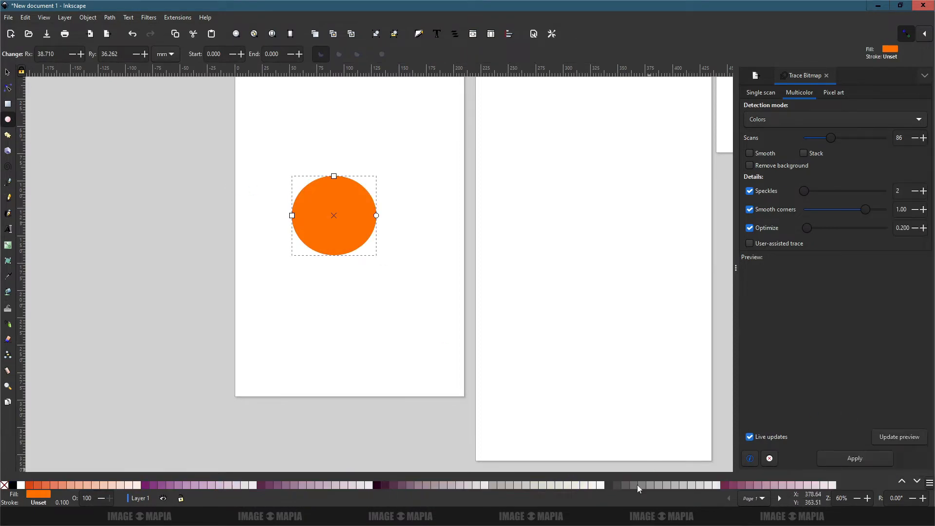
click(929, 483)
click(874, 467)
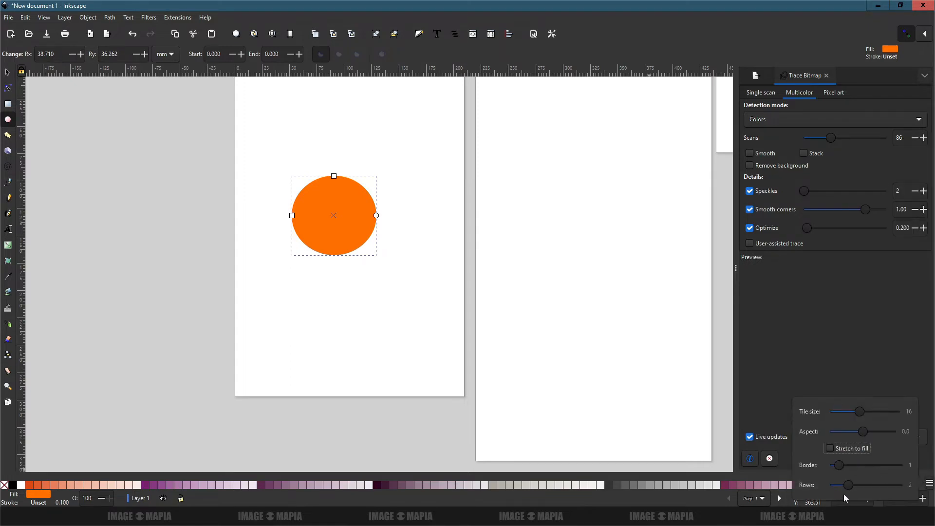
- Switch the color palette to Auto, and from there to Inkscape default
click(929, 483)
click(851, 147)
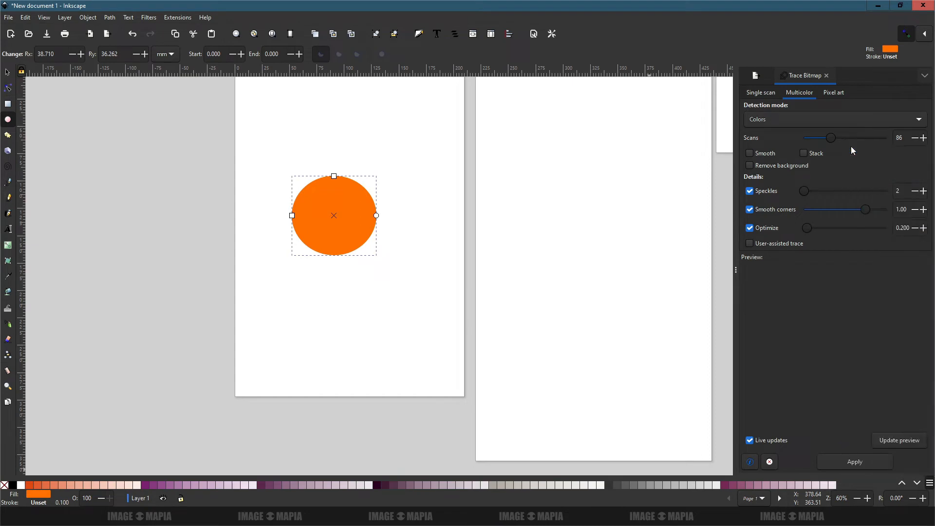
click(929, 483)
click(859, 279)
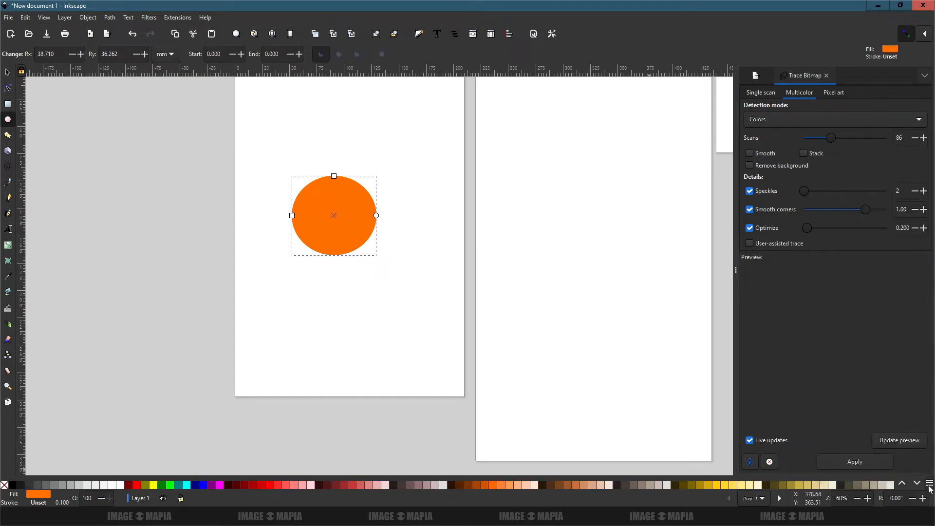
- Configure the color palette to display its swatches in 2 rows
click(928, 484)
click(855, 479)
mouse_move(841, 484)
mouse_down()
mouse_move(902, 484)
mouse_move(851, 488)
mouse_up()
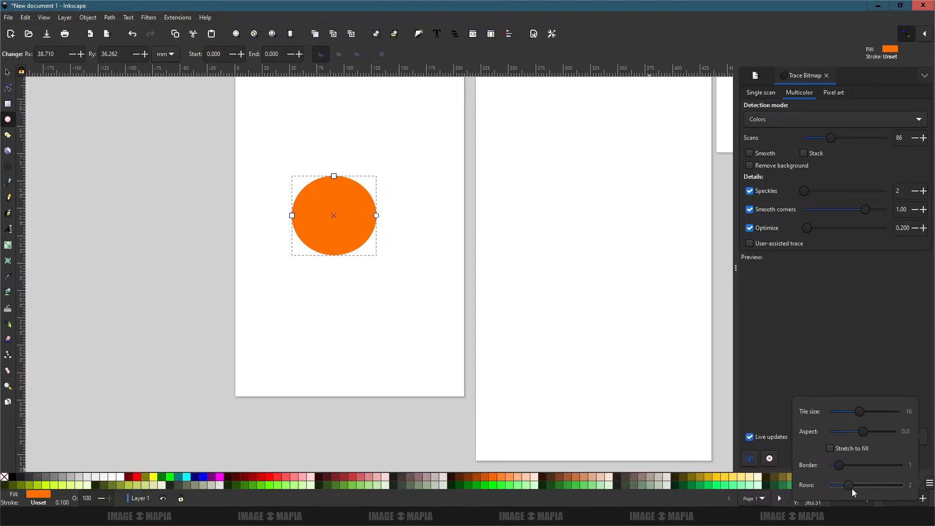
click(837, 363)
- Try several fills from the default palette on the ellipse, starting with pink #FF80B2 and ending with #6C535D
scroll(741, 482, down, 4)
click(741, 485)
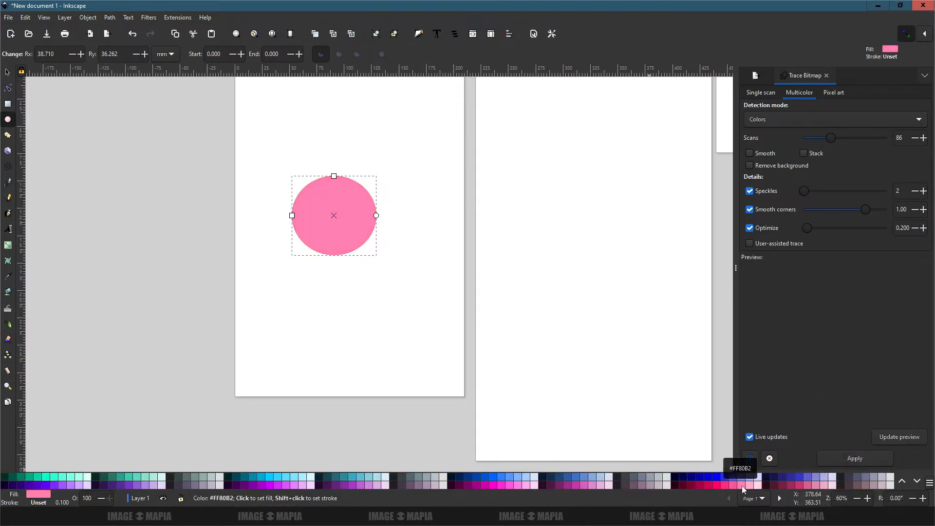
click(830, 485)
click(874, 485)
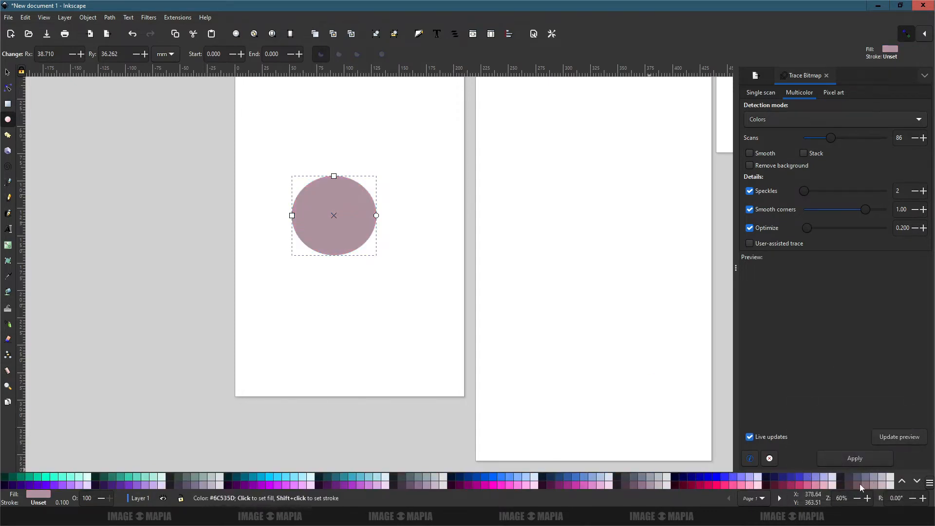
click(860, 483)
- Switch to the Notepad notes and add the lines "more color varient" and "5 property panel hide it"
key(alt+Tab)
key(Return)
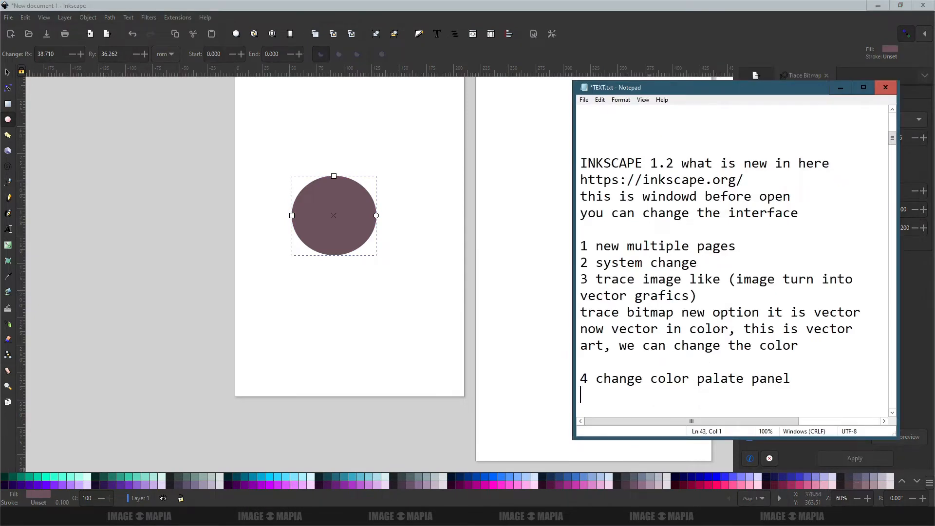
text(more color varient)
key(Return)
key(Return)
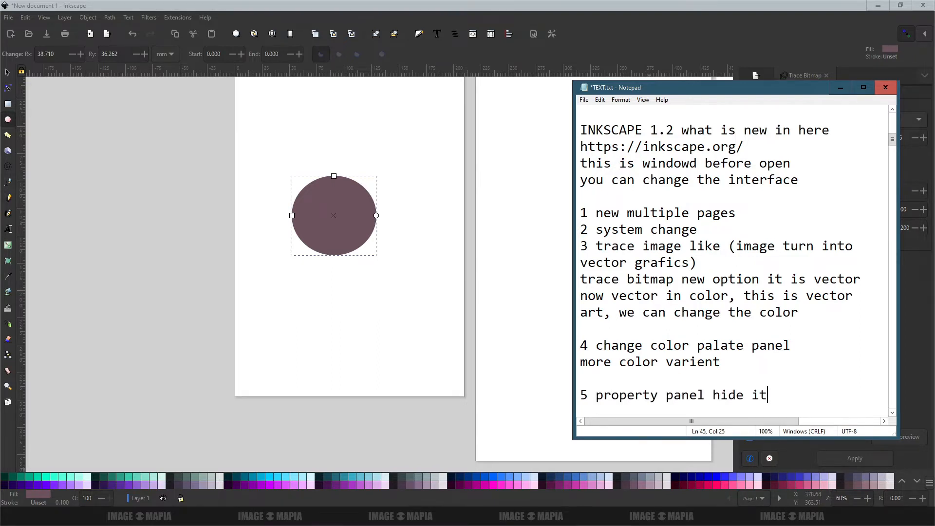
click(839, 91)
- Select the ellipse as an object and add the Align and Distribute and Layers and Objects dialogs to the dock
click(924, 75)
click(924, 75)
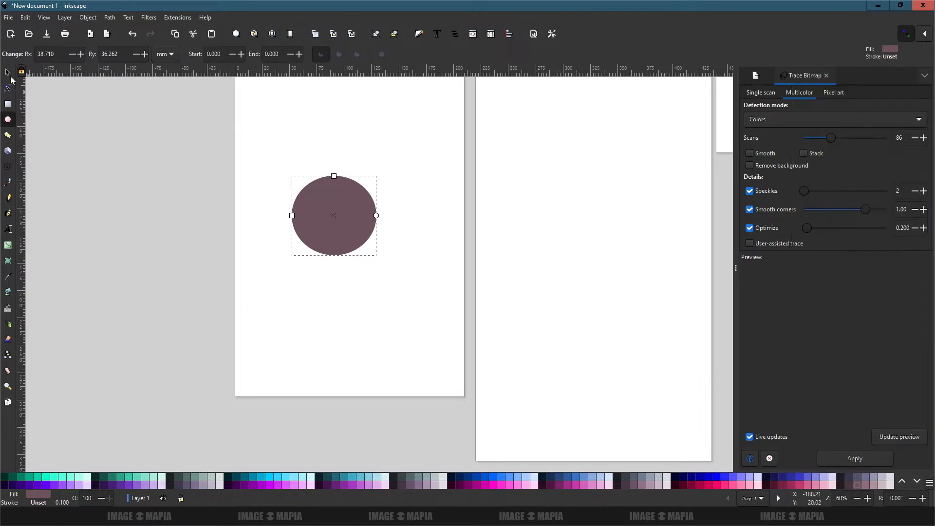
key(s)
click(924, 75)
click(819, 143)
click(924, 74)
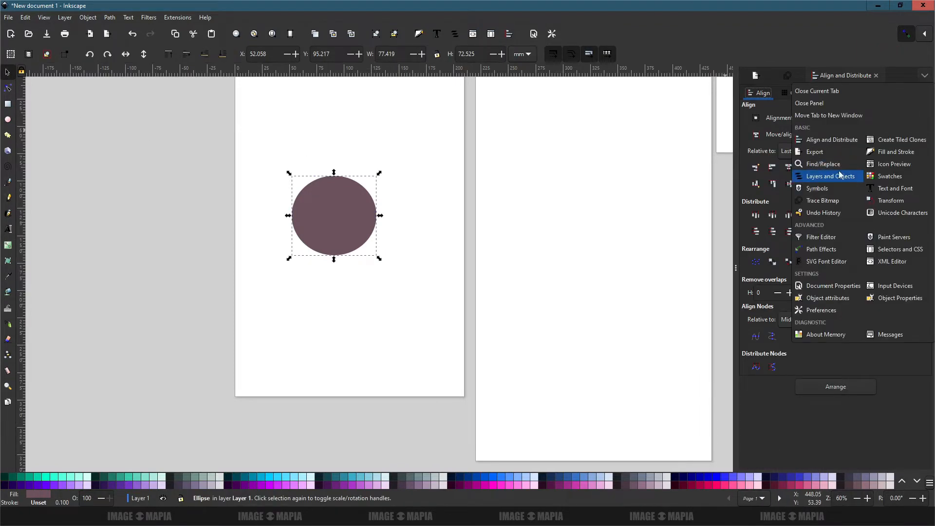
click(831, 181)
- Add the Swatches and Path Effects dialogs to the dock
click(924, 75)
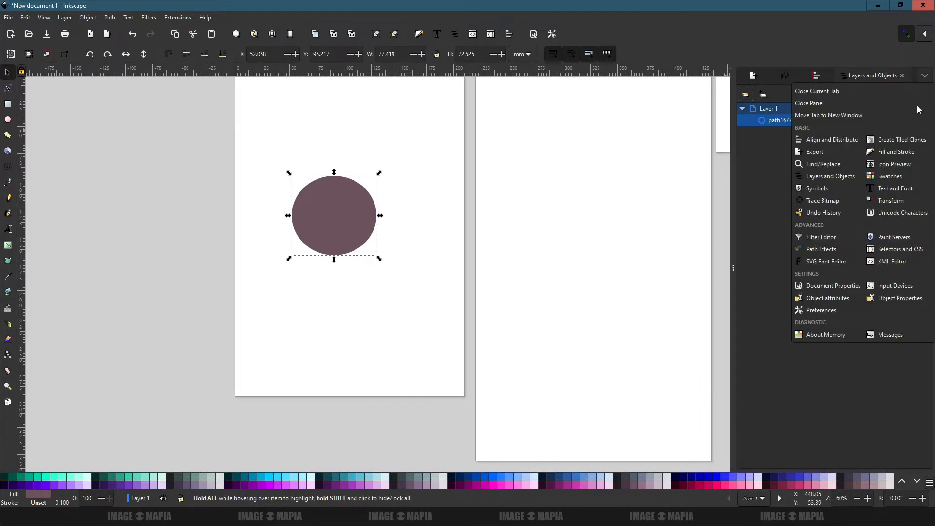
click(893, 184)
click(924, 75)
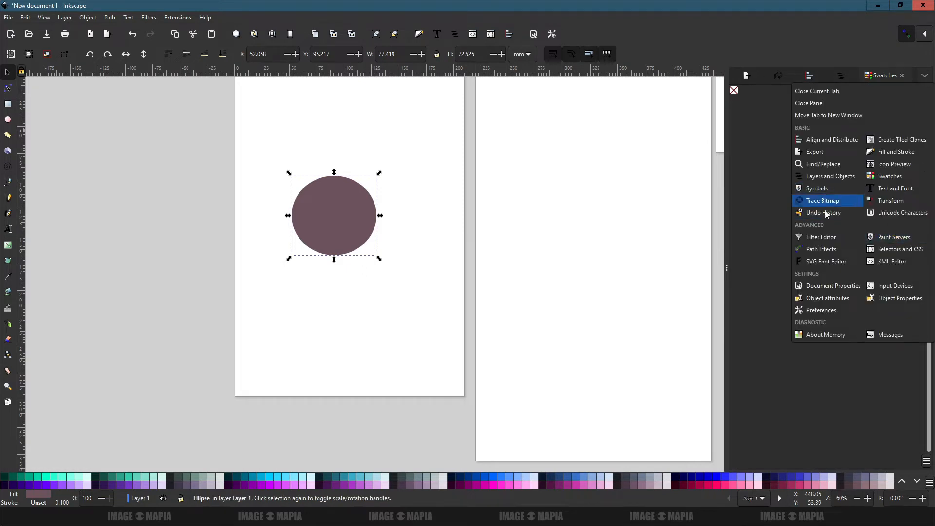
click(826, 253)
- Close the Swatches dialog and show Layers and Objects, Path Effects and finally the Export dialog
click(837, 78)
click(864, 76)
click(804, 77)
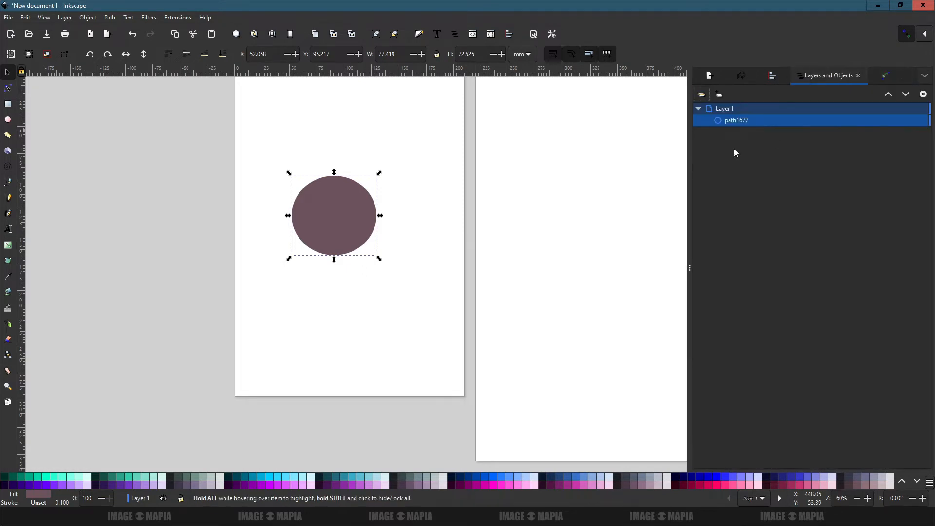
click(885, 76)
click(709, 75)
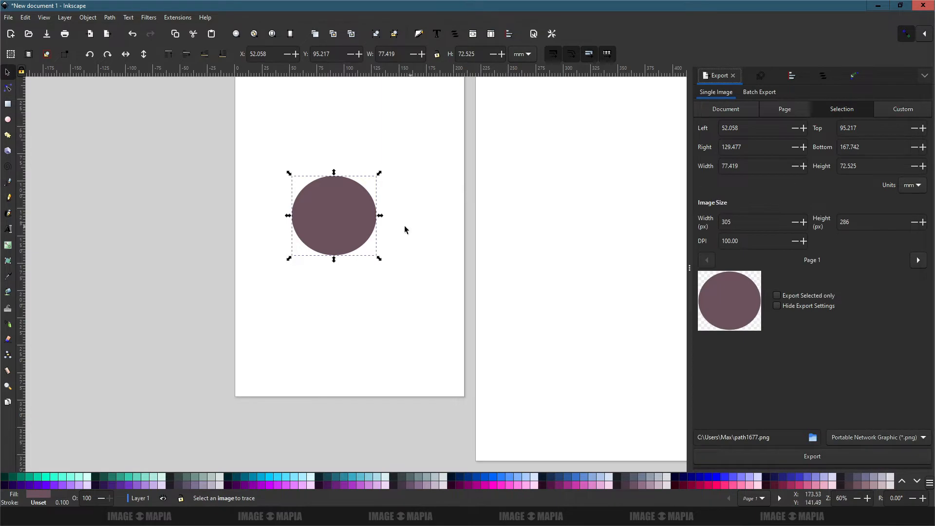
- Switch to the Notepad notes, add the line "6 image preview before export image" and return to the drawing
drag(396, 175, 368, 199)
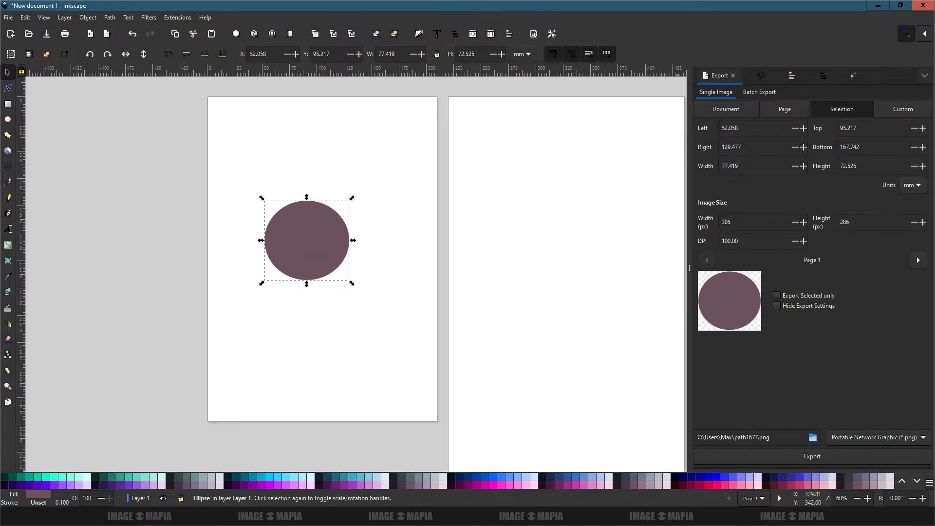
key(alt+Tab)
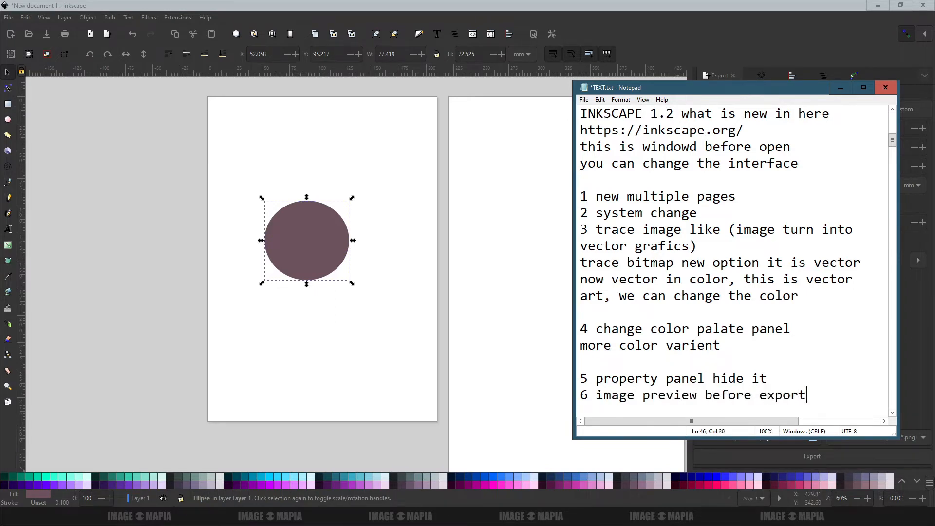
text(image)
key(Return)
key(Return)
click(839, 88)
- Duplicate the ellipse three times and spread the copies around the original so that they overlap it
key(ctrl+d)
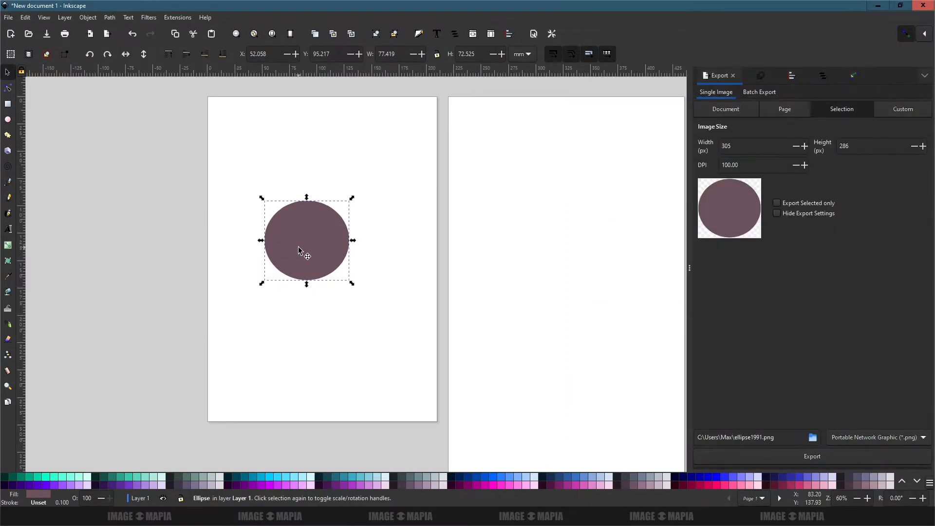
drag(296, 247, 269, 214)
key(ctrl+d)
click(306, 234)
key(ctrl+d)
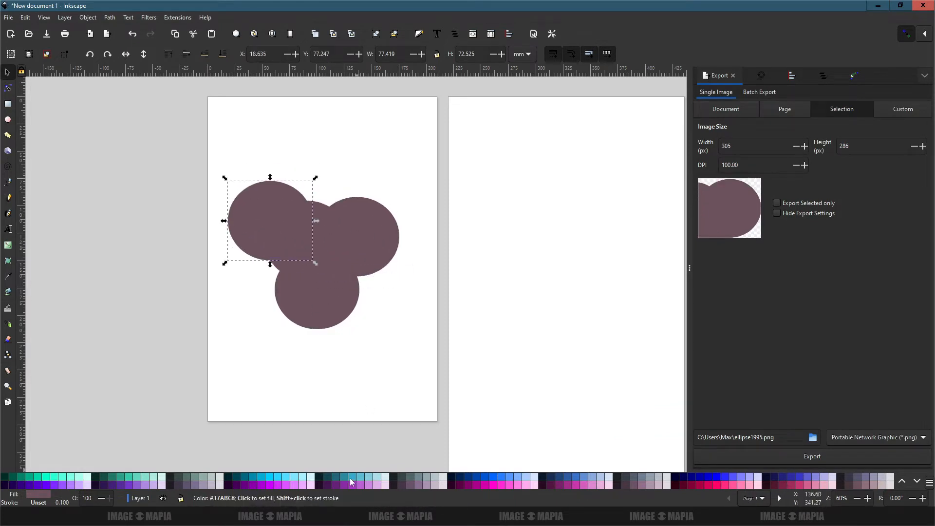
- Fill the three duplicated ellipses with bright blue, grey-blue and dark green
click(269, 475)
key(shift+Tab)
click(354, 475)
key(shift+Tab)
click(301, 477)
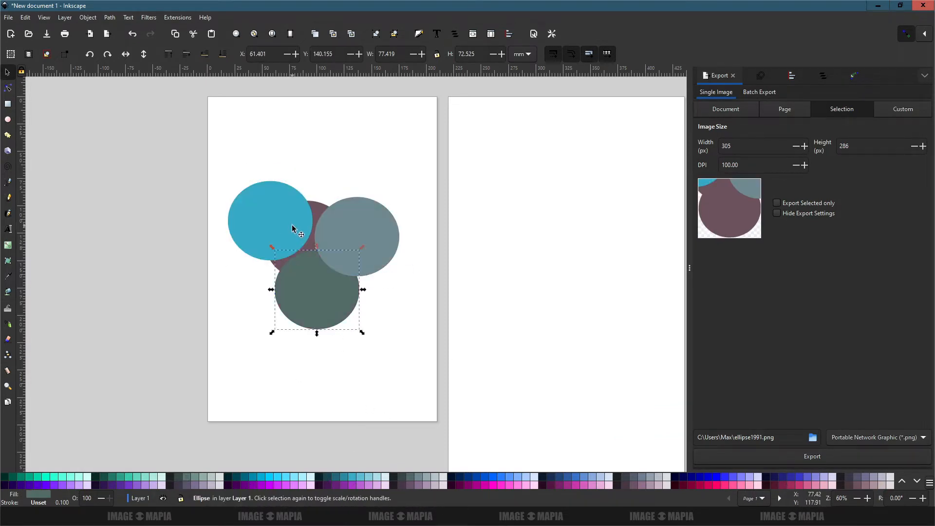
- Try to unite all four ellipses into a single shape
click(292, 226)
key(ctrl+a)
key(ctrl+plus)
key(ctrl+z)
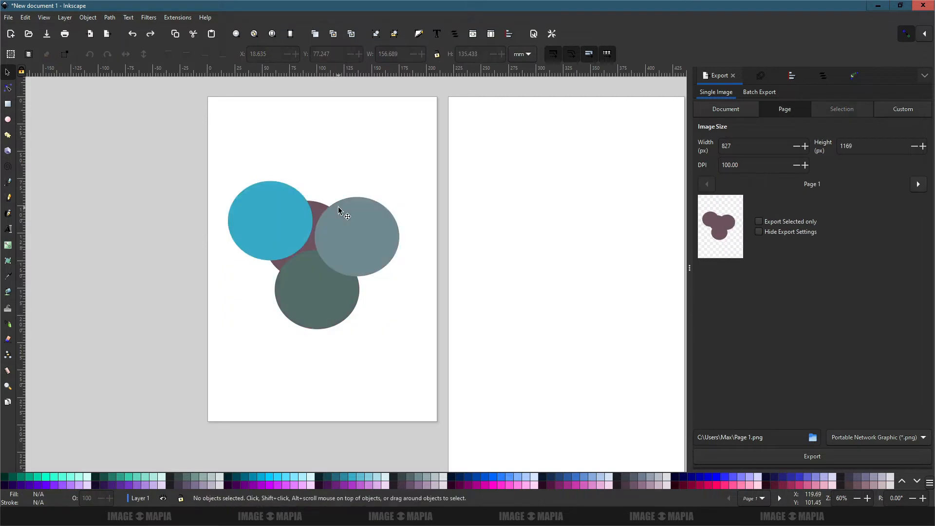
- Draw a rectangle about 261 by 161 mm behind all the ellipses and fill the lowest ellipse with pink
click(8, 104)
drag(156, 178, 440, 353)
key(s)
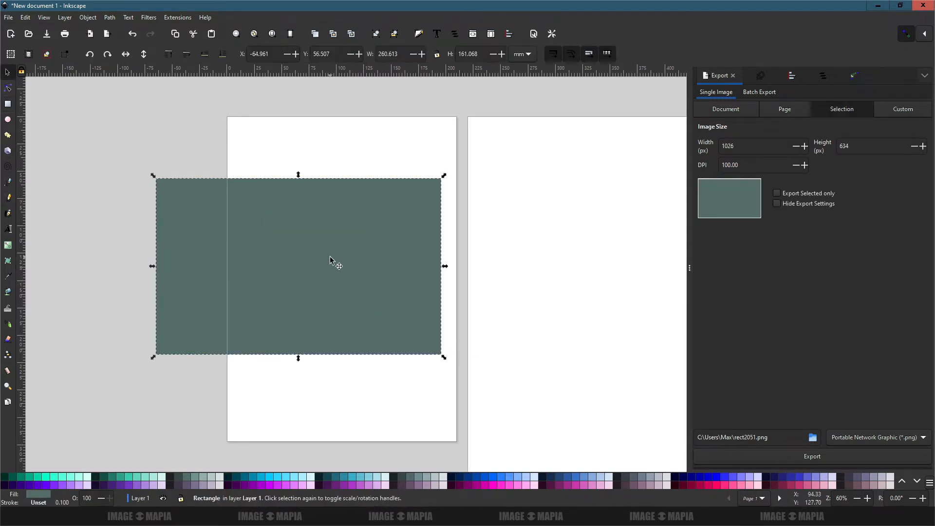
key(End)
click(329, 292)
click(517, 484)
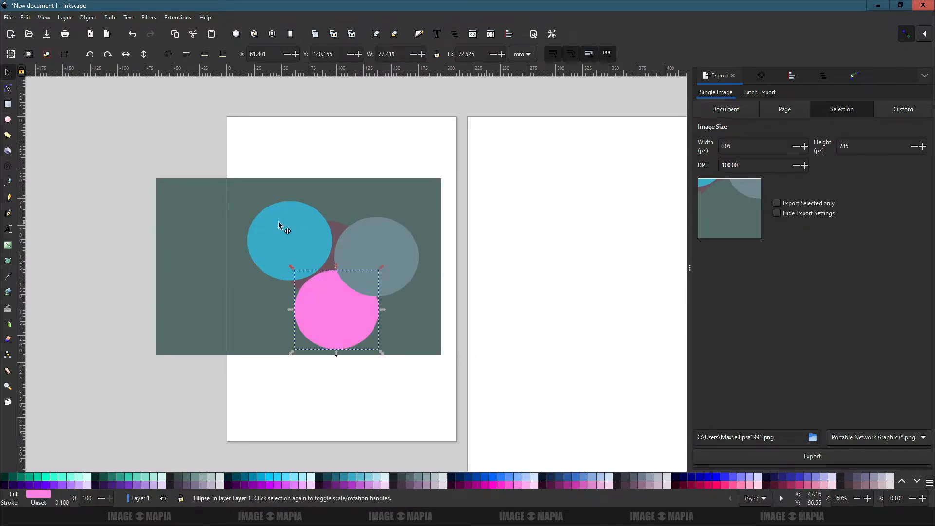
- Group the rectangle with the four ellipses and move the group about 35 mm right and 11 mm up
click(281, 224)
key(ctrl+a)
shift+click(172, 215)
shift+click(172, 215)
click(88, 18)
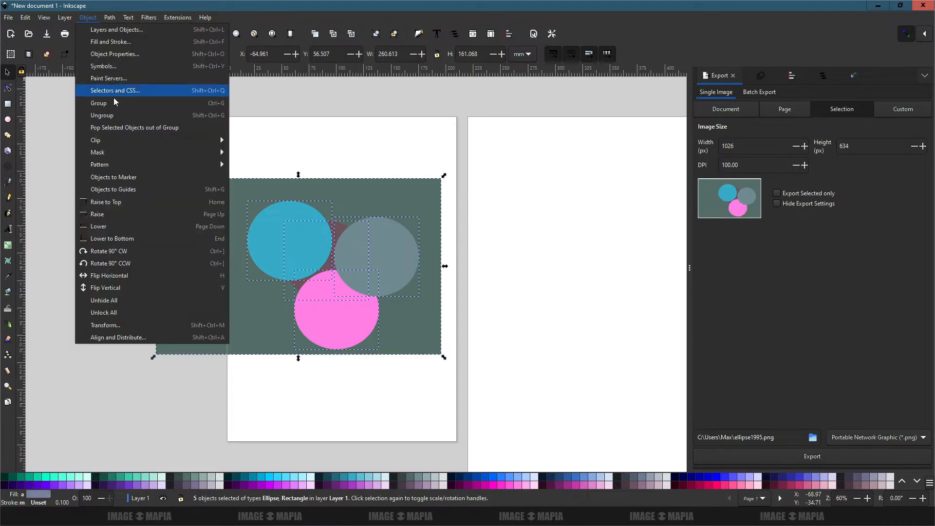
click(114, 102)
drag(334, 243, 409, 238)
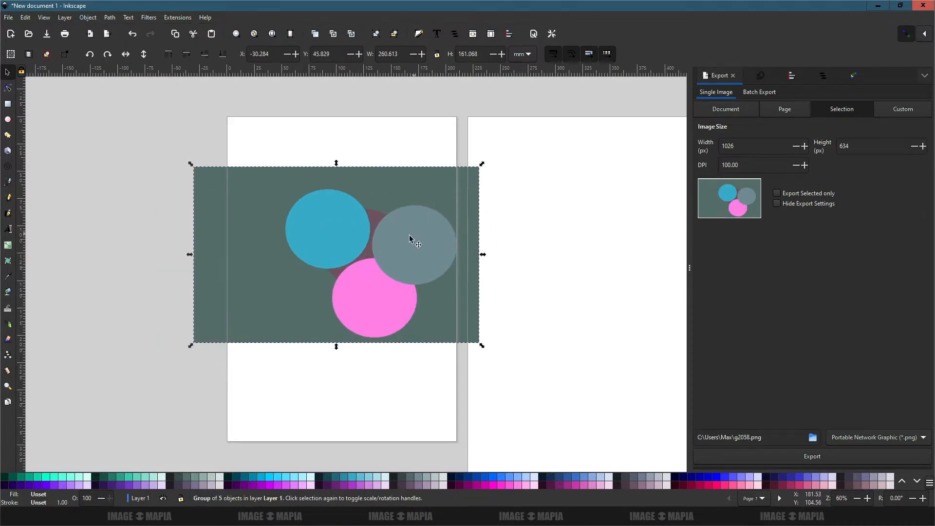
- Draw a pink circle about 28 mm wide below the group and duplicate it twice to form an L-shaped arrangement
click(7, 118)
drag(355, 310, 289, 233)
mouse_move(241, 302)
mouse_down()
mouse_move(272, 334)
mouse_move(290, 322)
mouse_move(285, 357)
mouse_up()
click(8, 72)
key(ctrl+d)
key(ctrl+z)
key(ctrl+d)
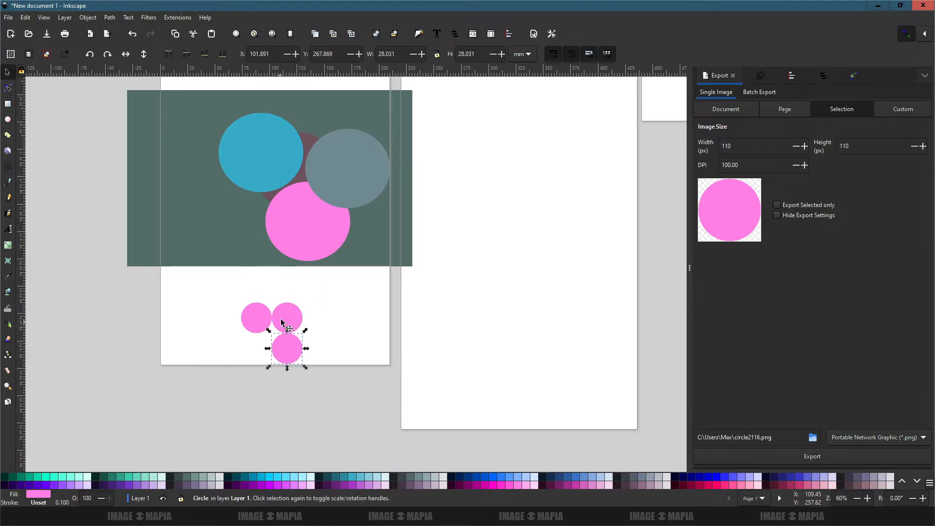
- Select the three small circles and then the large group to compare their export previews
shift+click(286, 322)
shift+click(260, 322)
click(306, 181)
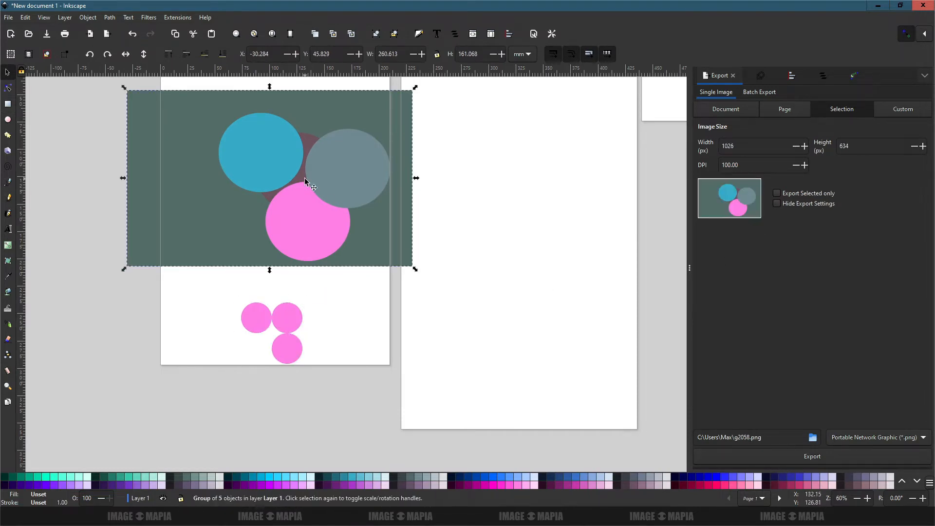
click(683, 516)
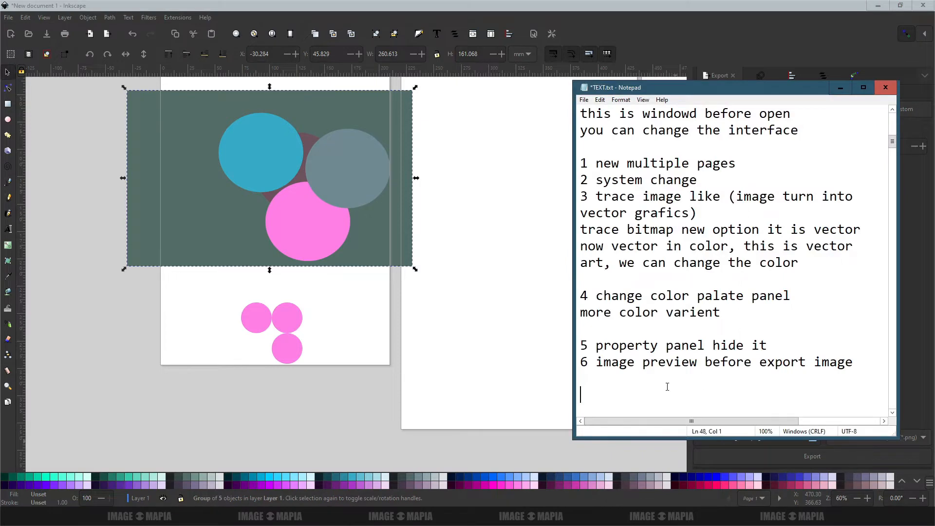
click(838, 92)
drag(319, 222, 326, 286)
scroll(326, 287, up, 1)
scroll(326, 286, down, 1)
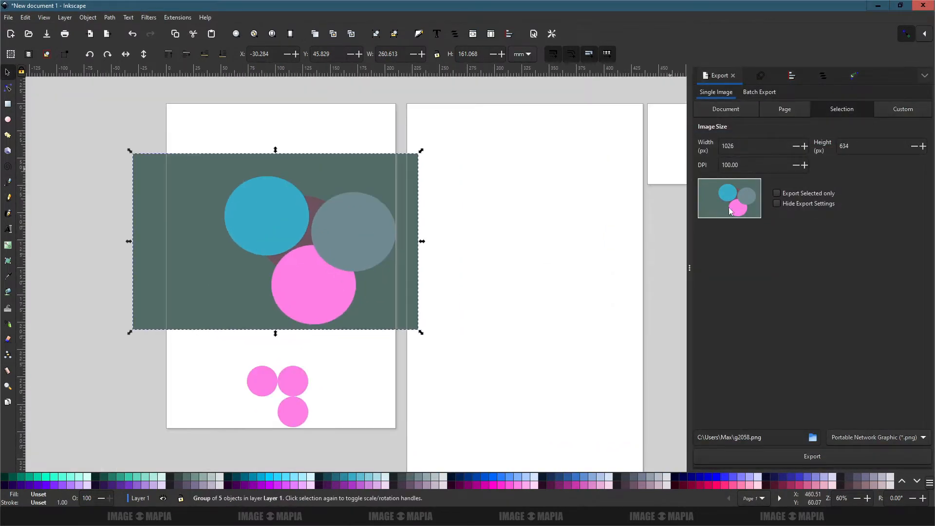
- Set up a batch export of Layer 1 in PNG, JPEG, PDF and Inkscape SVG formats
click(759, 92)
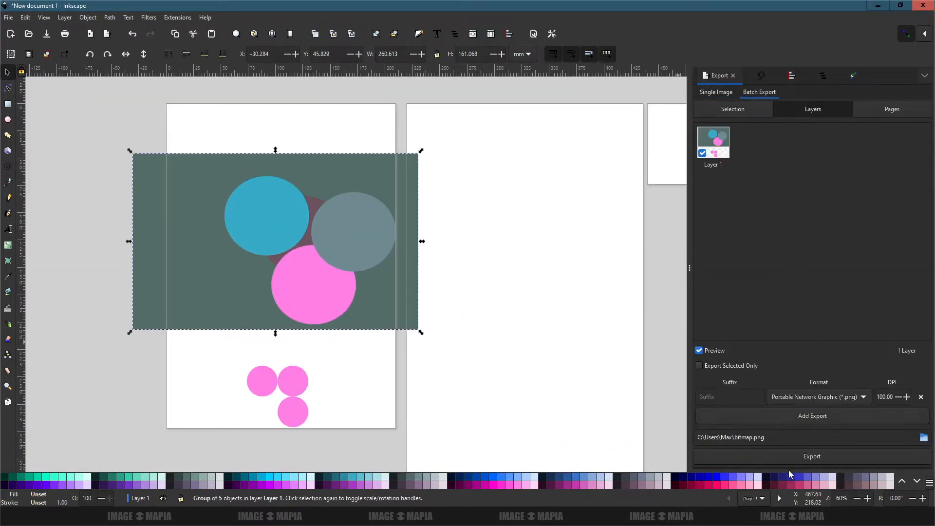
click(811, 417)
click(860, 398)
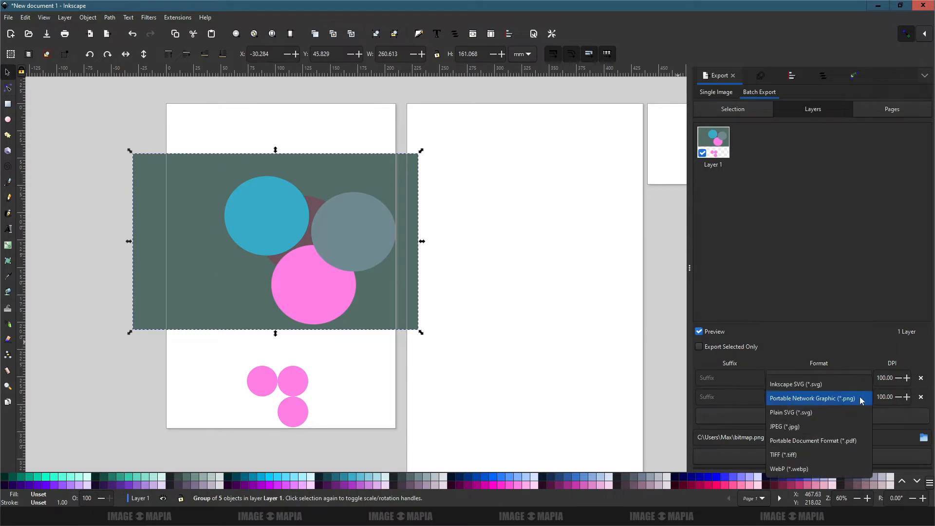
click(784, 425)
click(811, 416)
click(865, 396)
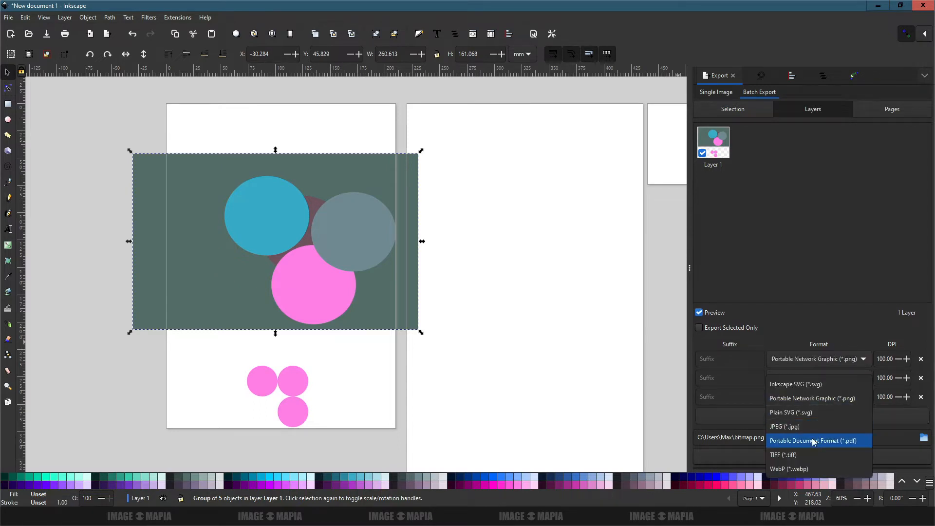
click(835, 441)
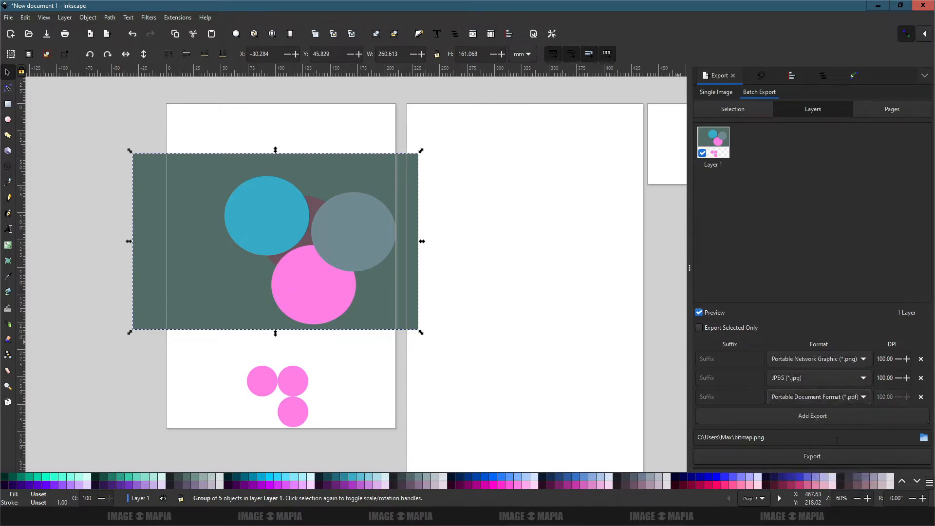
click(846, 417)
click(862, 397)
click(853, 420)
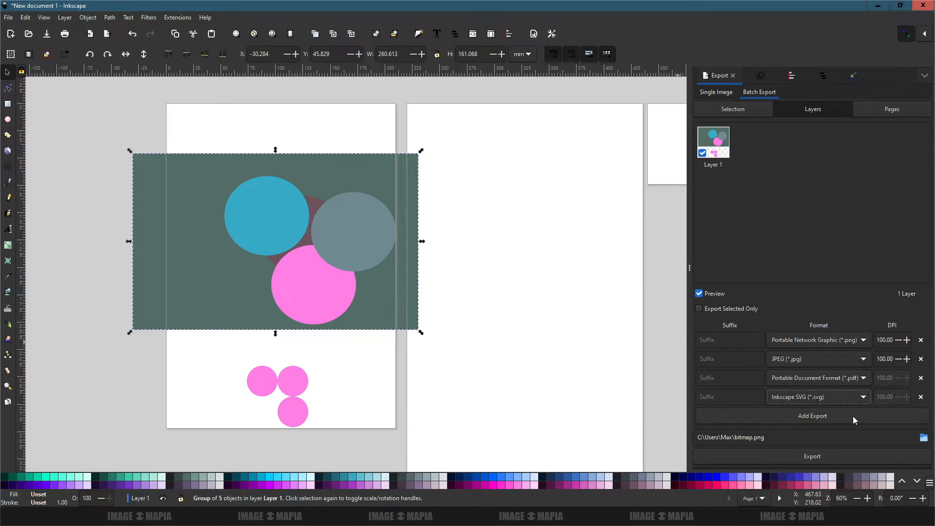
- Switch to the Notepad notes, add the line "7 batch export" and return to the drawing
click(620, 515)
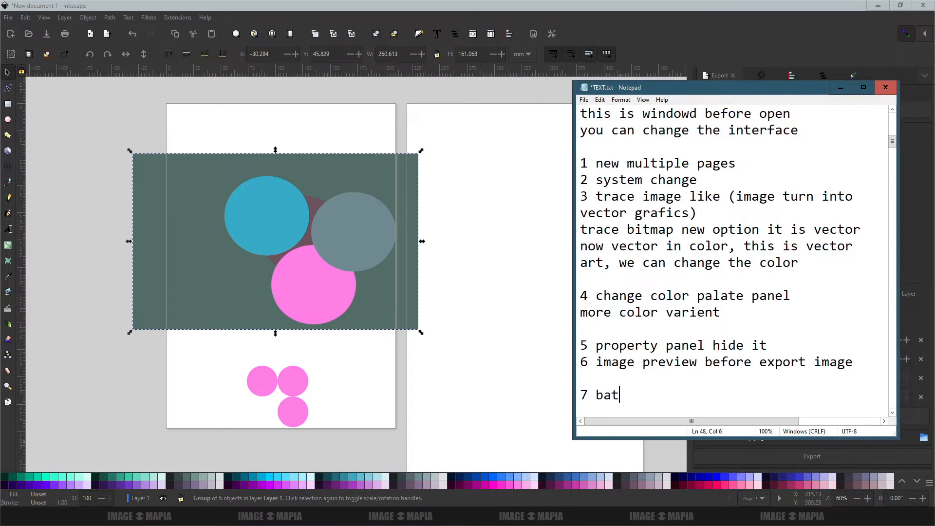
text(rt)
key(Return)
click(840, 88)
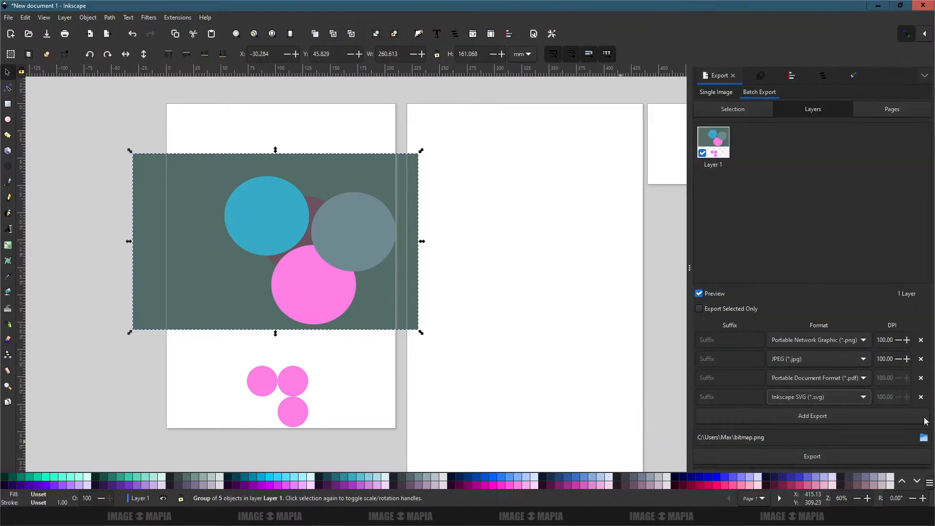
- Set the batch export destination to Local Disk (E:) with the base name bitmap and export the PNG with its default options
click(923, 438)
click(28, 93)
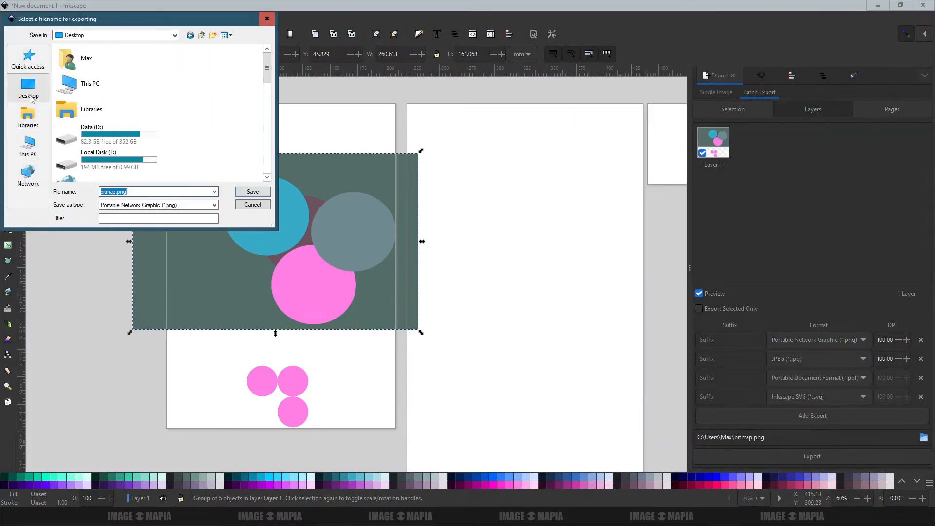
double_click(97, 158)
click(253, 193)
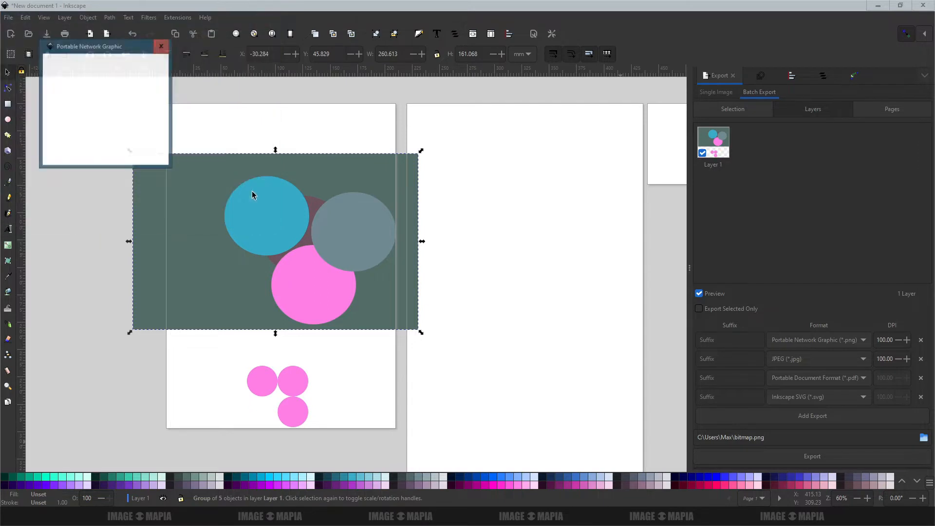
click(146, 157)
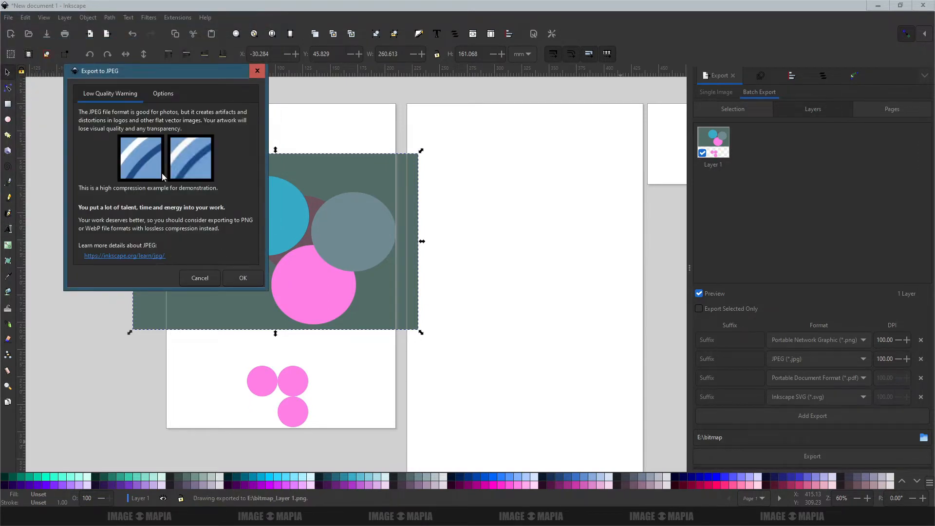
- Confirm the JPEG export options, then export the PDF with a rasterization resolution of 300 dpi
click(163, 93)
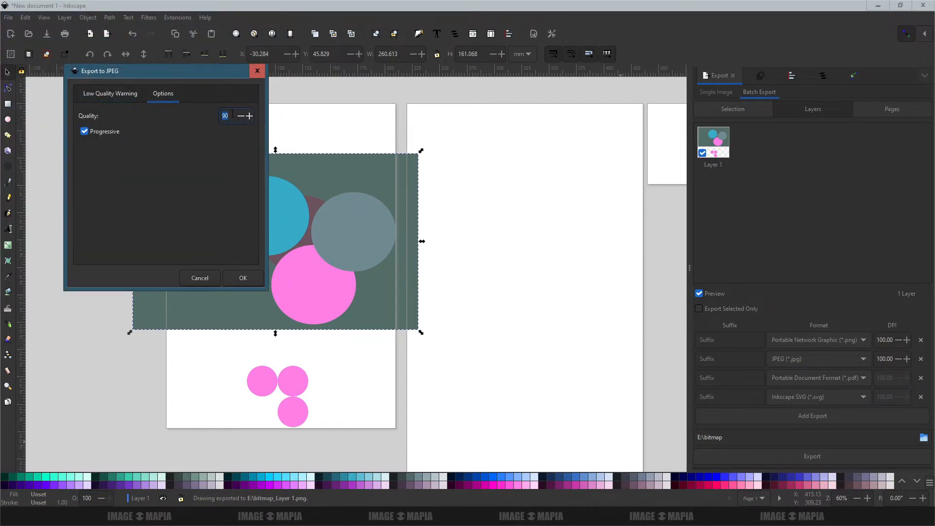
text(300)
key(Return)
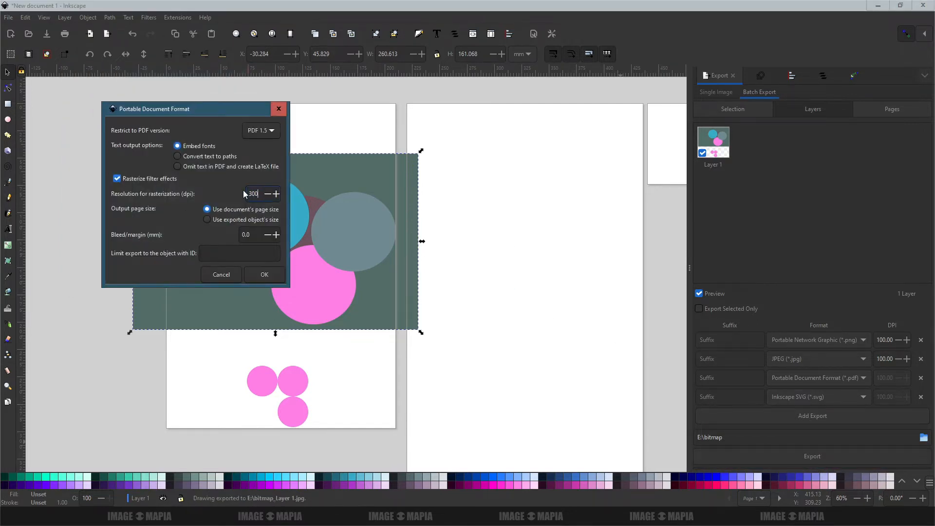
click(264, 274)
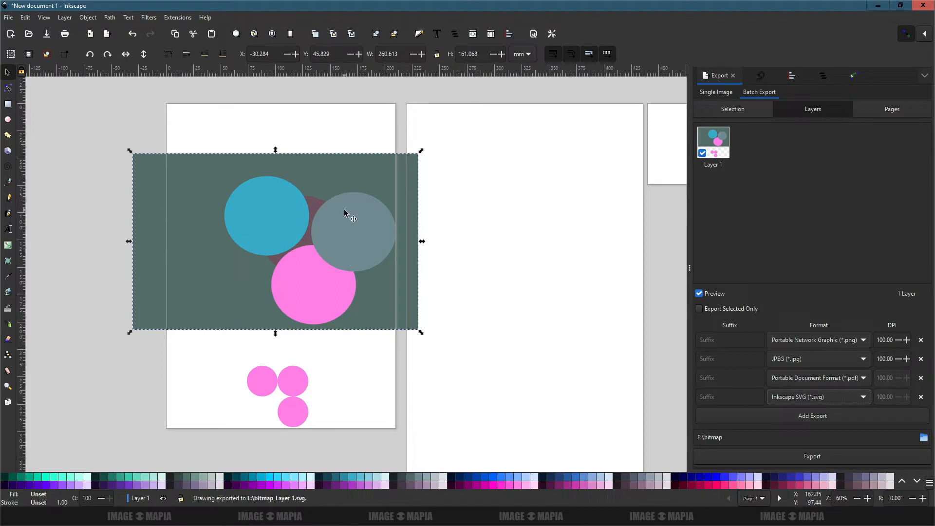
- Switch to File Explorer and select the four exported bitmap_Layer 1 files on Local Disk (E:)
click(543, 516)
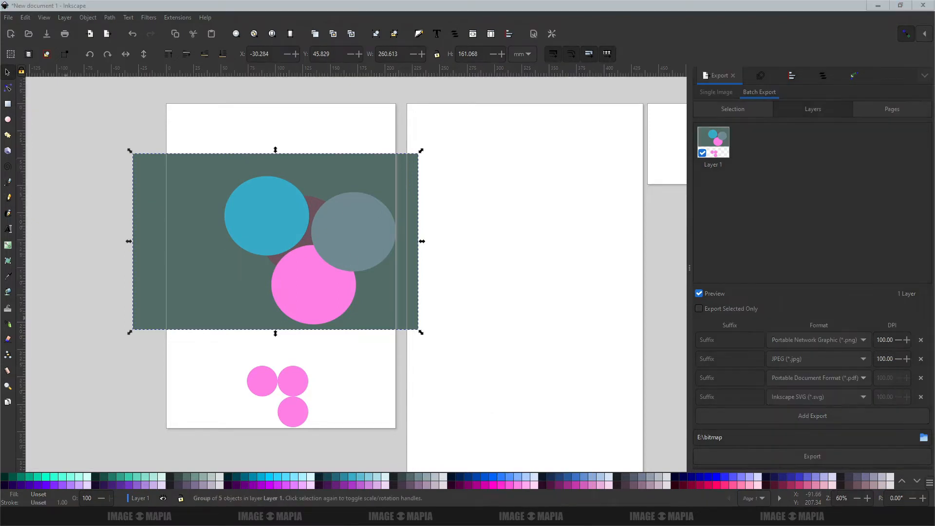
drag(0, 80, 440, 120)
click(353, 203)
ctrl+click(404, 194)
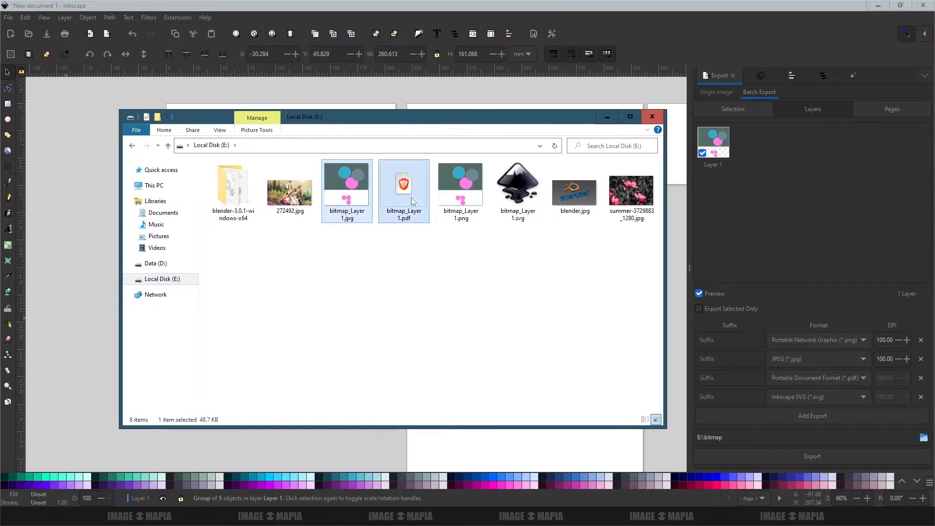
ctrl+click(461, 194)
ctrl+click(533, 221)
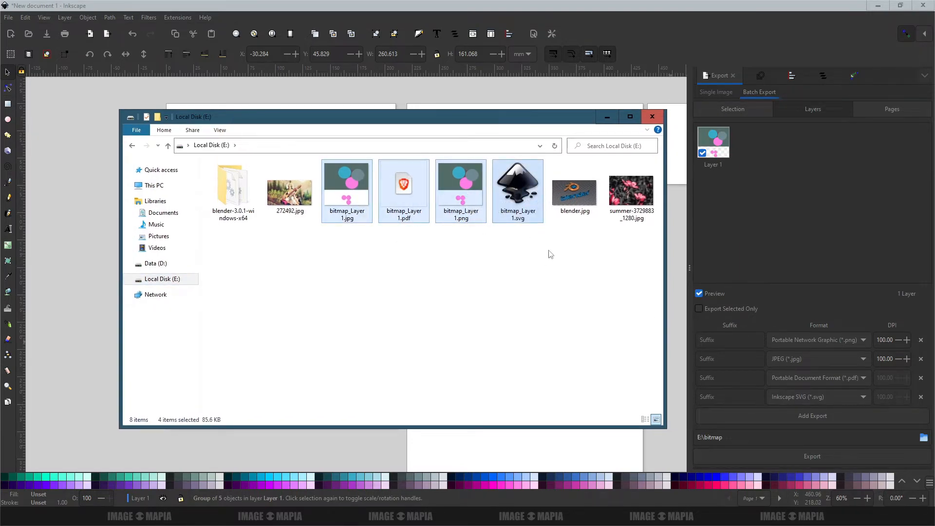
- Complete the batch export note with ".svg .png .jpg .pdf" and delete the selected exported files before returning to Inkscape
key(alt+Tab)
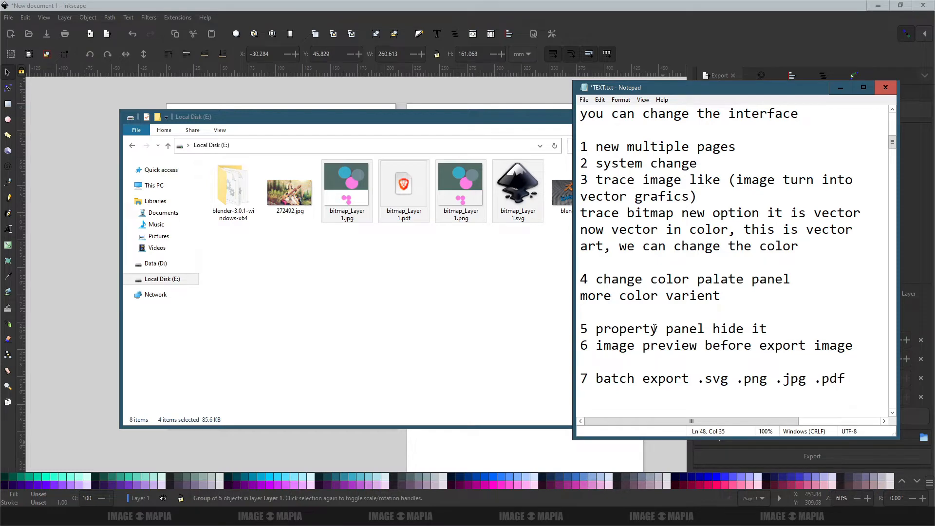
click(840, 87)
key(Delete)
click(504, 267)
click(812, 146)
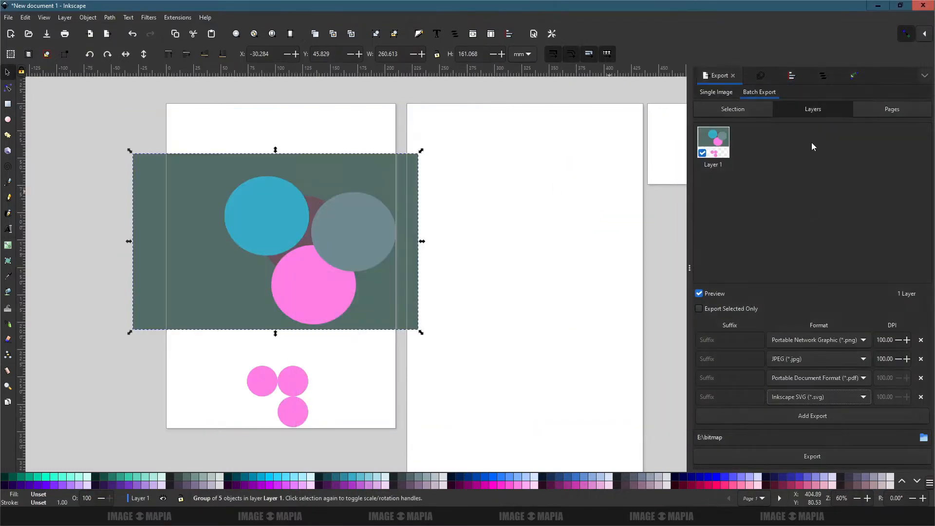
- Compare the single image export settings for the group with the batch export settings
click(333, 210)
click(715, 92)
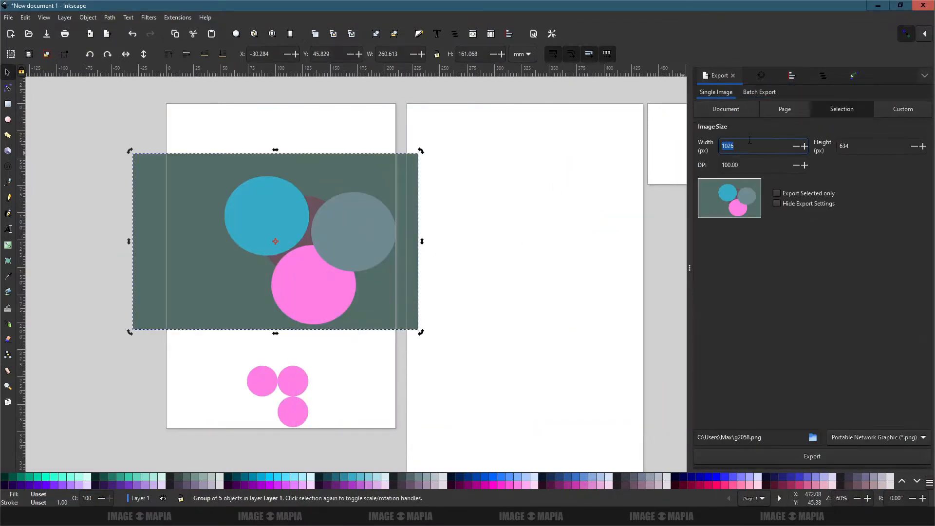
click(757, 93)
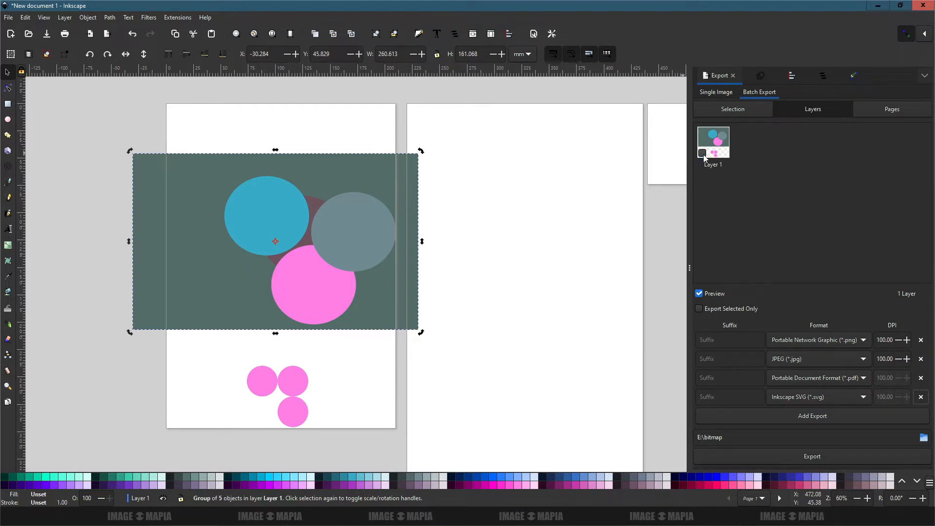
- Scale the large group down to fit inside the first page and move the three small circles directly beneath it
click(302, 133)
click(272, 176)
drag(134, 327, 215, 302)
drag(504, 333, 411, 271)
drag(359, 251, 311, 238)
click(299, 411)
drag(299, 410, 253, 283)
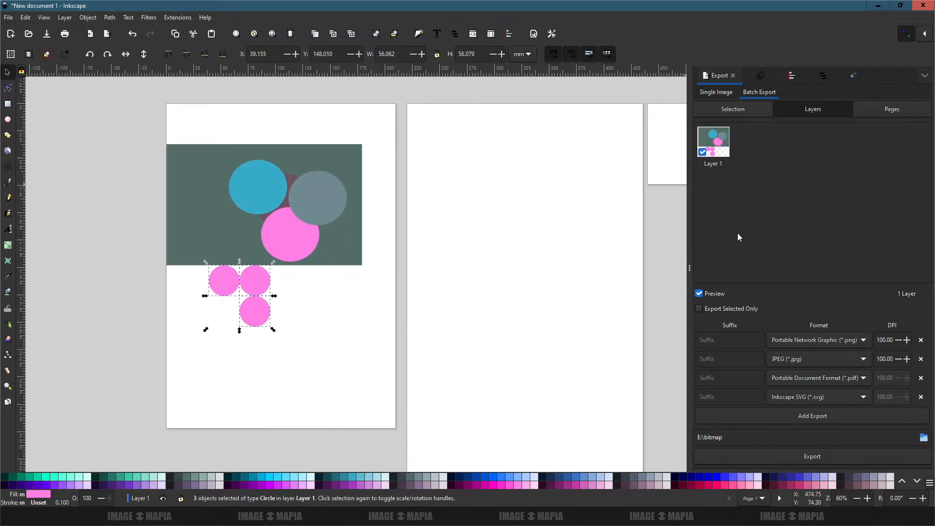
- Enable exporting only the selected objects and move the large group inward from the first page's edge
click(699, 308)
click(265, 195)
drag(265, 195, 279, 181)
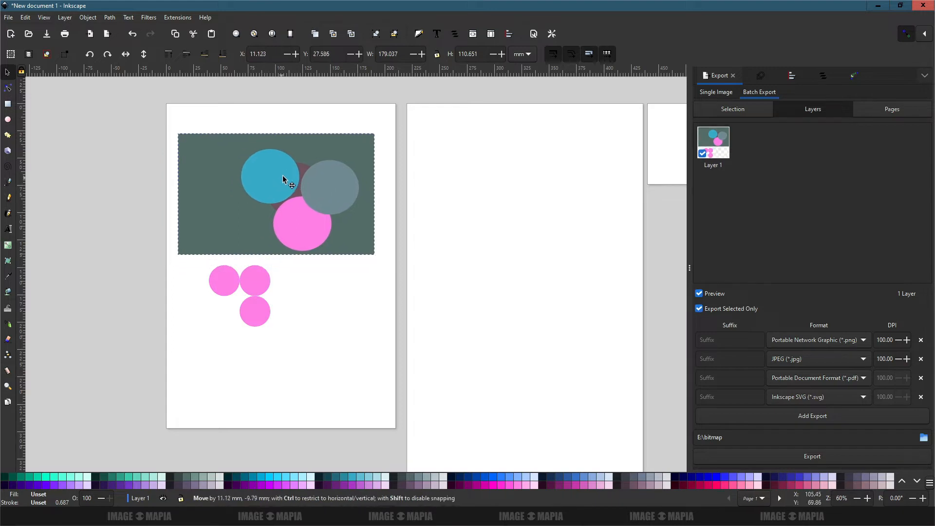
- Compare the batch export previews for selection, layers and pages with only selected objects included
click(738, 108)
click(812, 109)
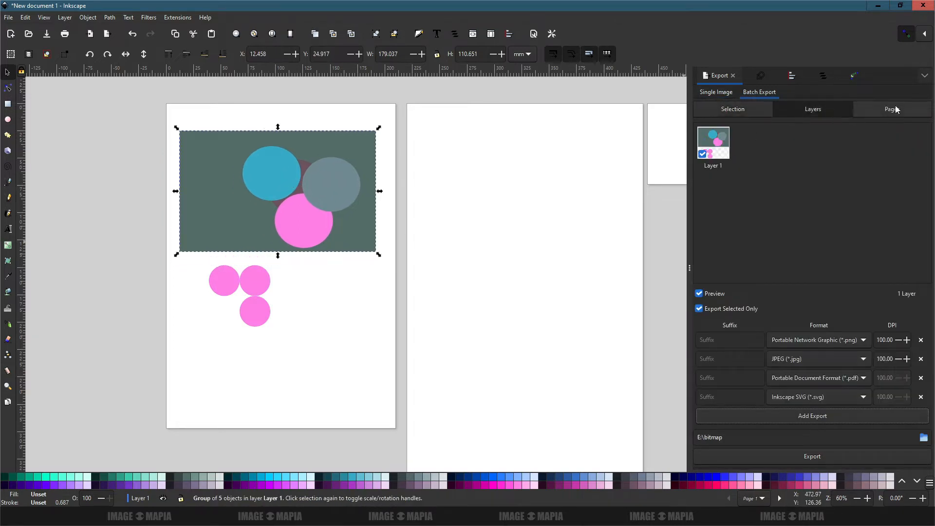
click(892, 108)
click(820, 111)
click(741, 111)
- Duplicate the large group and place the copy on the second page
drag(423, 273, 362, 275)
click(243, 193)
key(Escape)
click(250, 184)
key(ctrl+d)
drag(259, 197, 508, 277)
- Duplicate the group again, scale the copy down and fit it inside the small third page
key(ctrl+d)
drag(567, 334, 478, 278)
drag(413, 253, 575, 146)
drag(529, 99, 597, 142)
mouse_move(614, 153)
mouse_down()
mouse_move(607, 139)
mouse_move(612, 145)
mouse_up()
- Duplicate the lowest small pink circle and place an enlarged copy about 69 mm wide beneath the group on the second page
click(201, 318)
key(ctrl+d)
drag(201, 318, 510, 445)
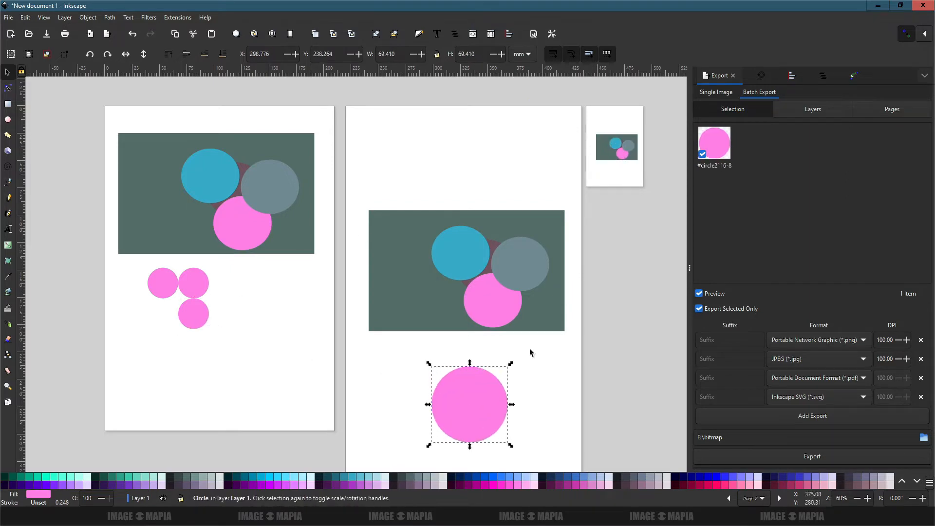
- Batch export the three pages to E:\bitmap as PNG, JPG, PDF and SVG files
click(814, 110)
click(892, 109)
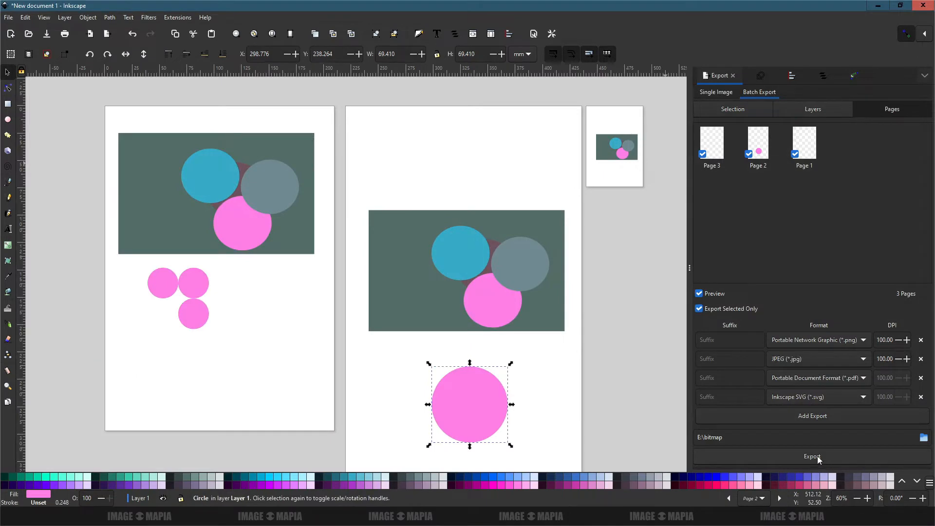
click(816, 456)
click(126, 134)
click(239, 276)
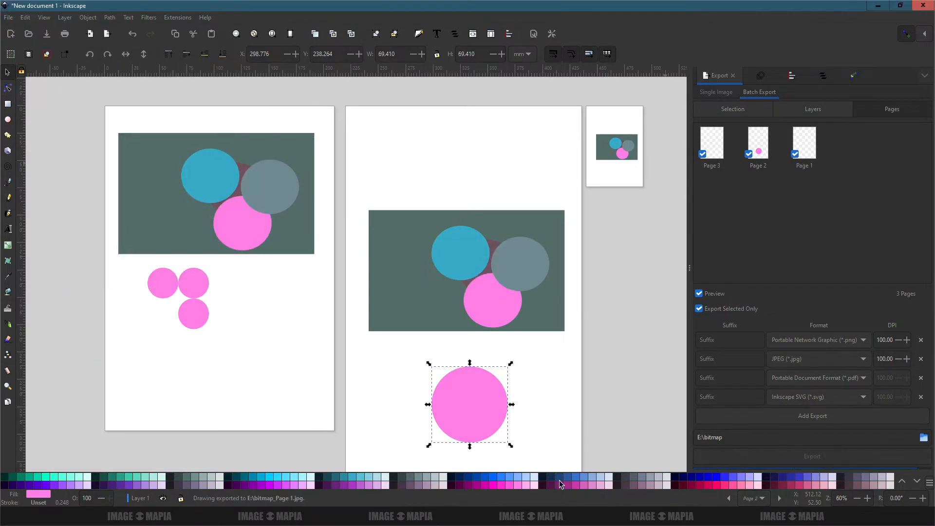
click(182, 197)
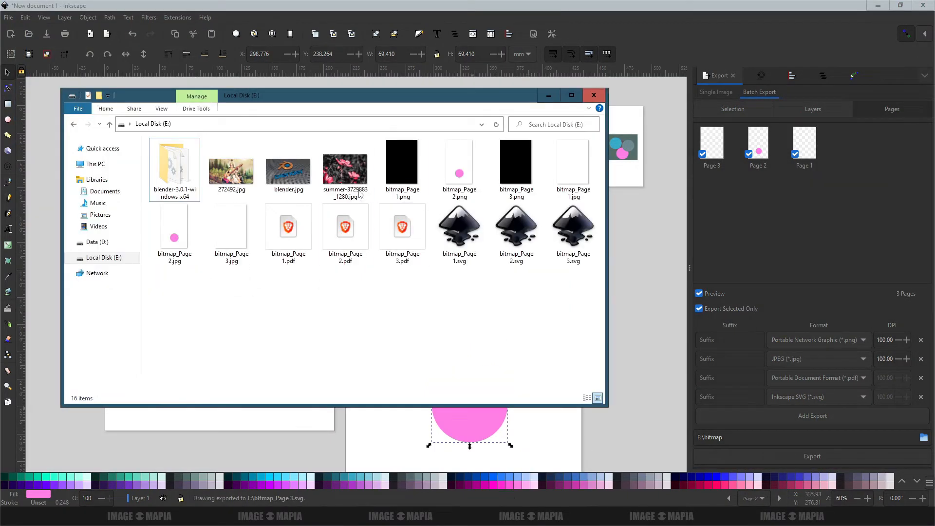
- Delete all exported bitmap_Page files from Local Disk (E:) in File Explorer and return to Inkscape
click(408, 165)
shift+click(403, 228)
key(Delete)
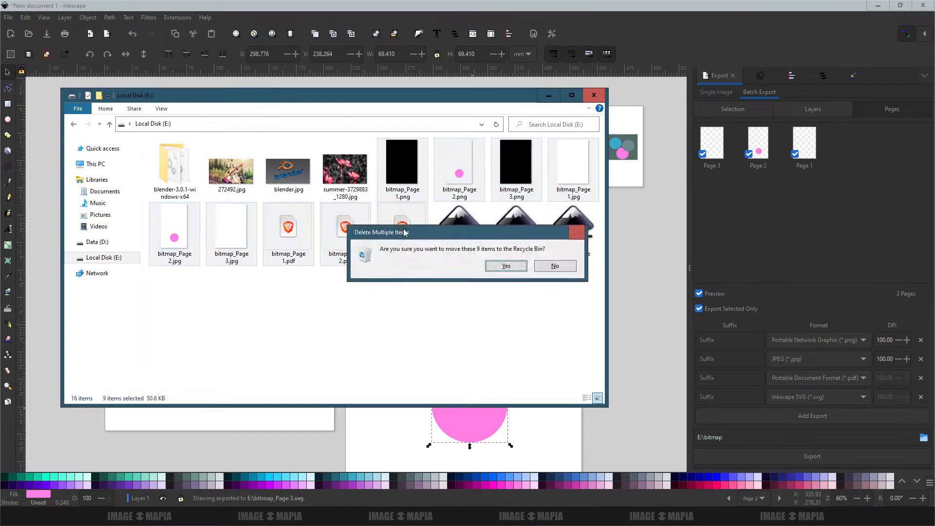
key(Return)
click(415, 161)
shift+click(293, 170)
key(Delete)
key(Return)
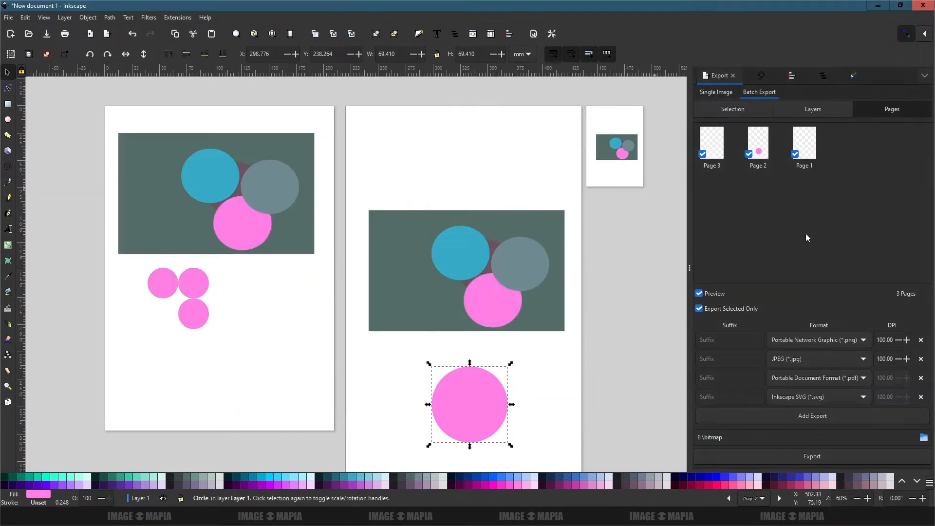
- Batch export the first page's group as a selection in all four formats, with the PNG bit depth set to RGBA 16
click(732, 108)
key(Tab)
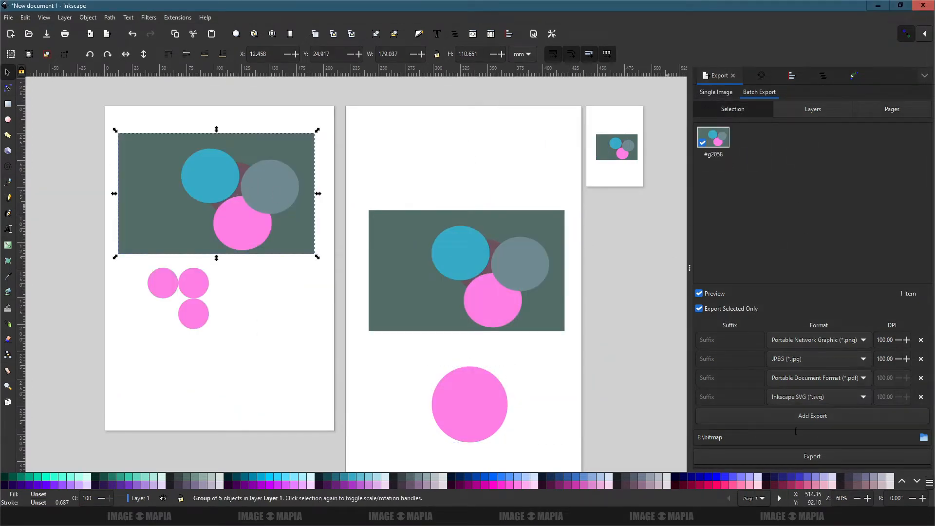
click(836, 457)
click(210, 156)
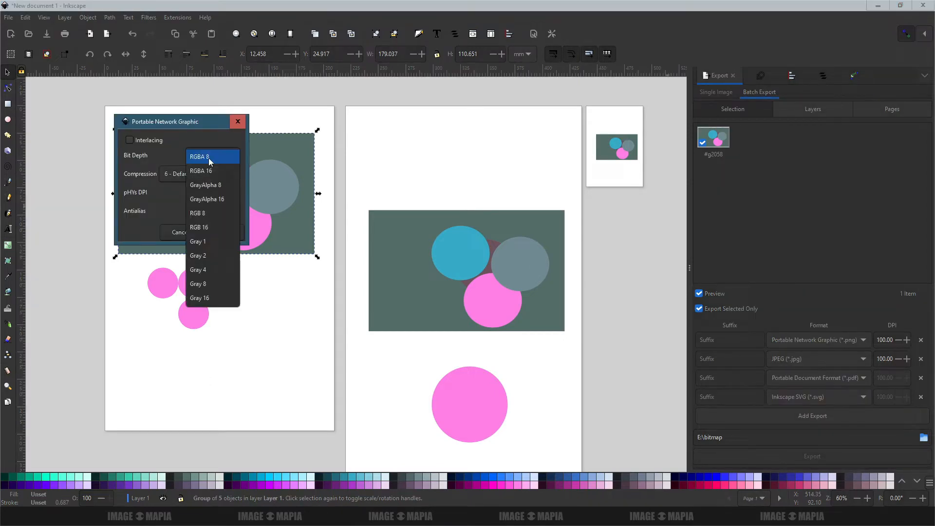
click(209, 172)
click(227, 231)
click(194, 228)
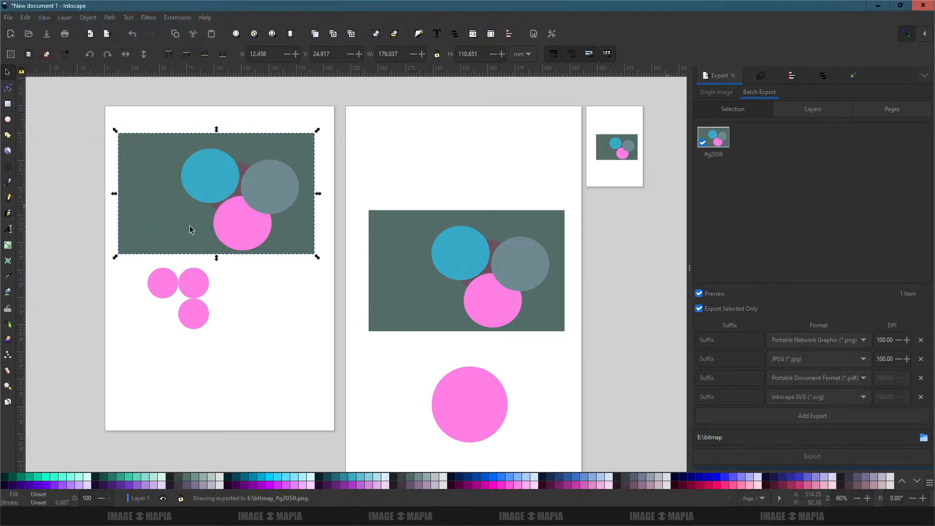
click(205, 229)
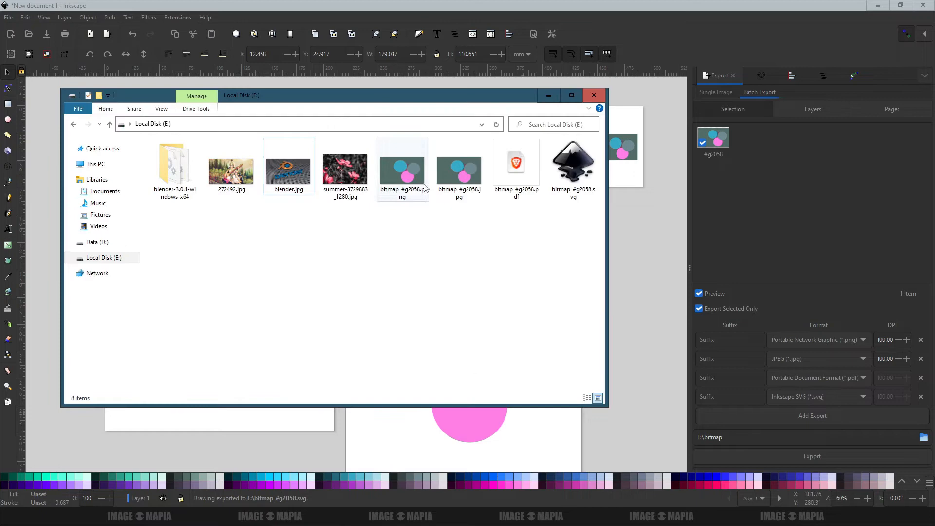
- Check the exported bitmap_#g2058 files in PNG, JPG, PDF and SVG format in File Explorer
click(423, 188)
click(464, 187)
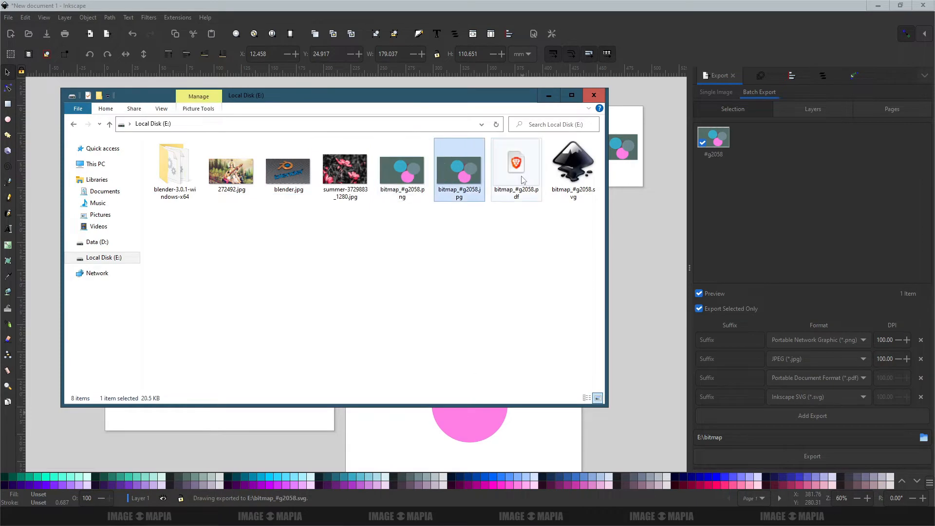
click(518, 188)
click(572, 188)
- Highlight the formats in Notepad's batch export note, delete the four exported bitmap_#g2058 files in File Explorer and return to Inkscape
shift+click(411, 188)
click(650, 516)
drag(846, 379, 702, 382)
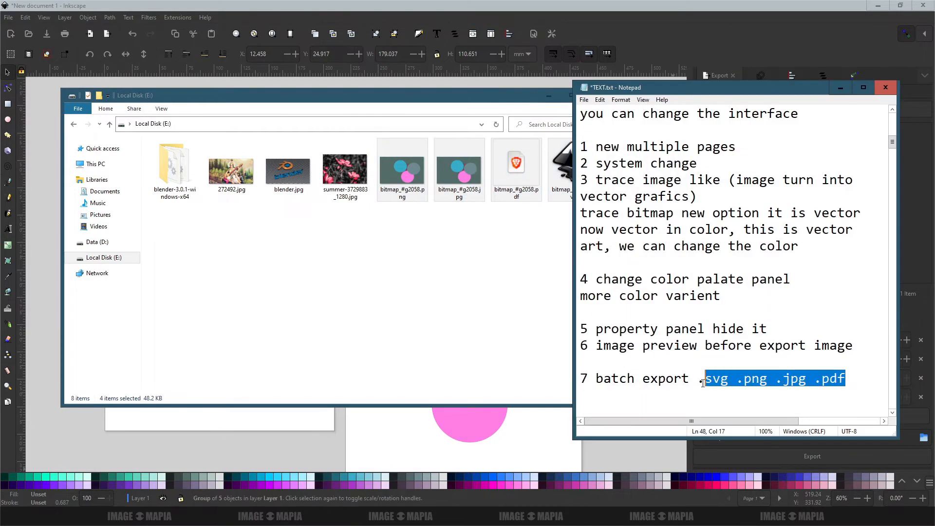
click(839, 89)
key(Delete)
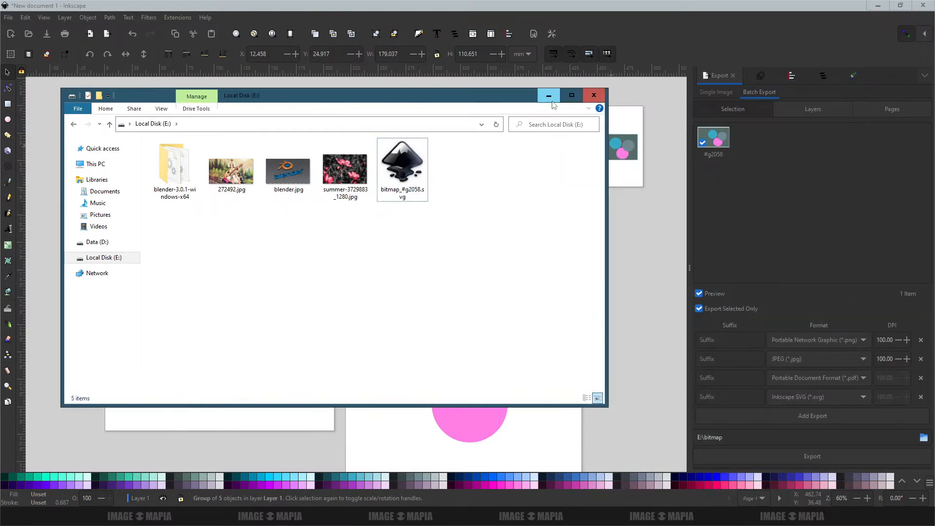
click(549, 95)
- Delete the group and large circle from the second page and the small group from the third page
click(504, 251)
drag(503, 253, 521, 254)
key(Delete)
click(640, 153)
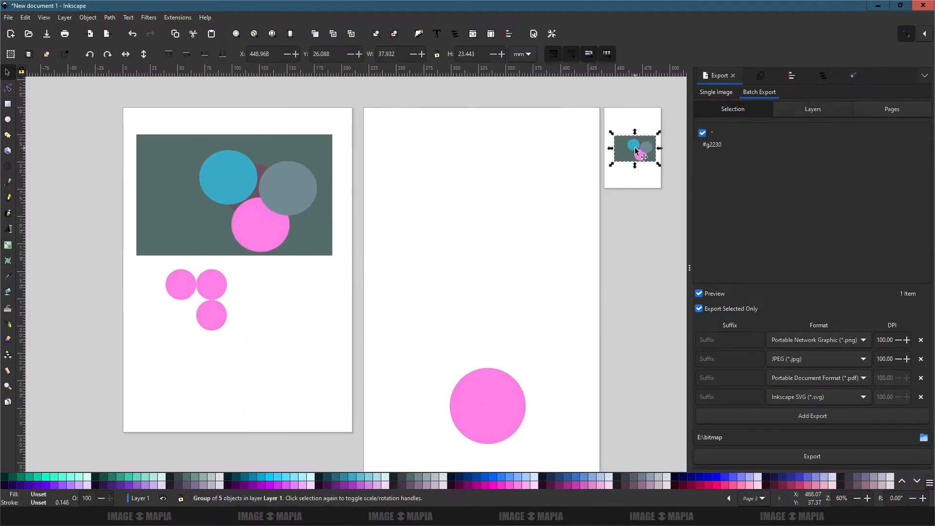
key(Delete)
click(488, 402)
key(Delete)
- Delete the three small circles and the remaining large group from the first page
click(215, 298)
key(ctrl+shift+g)
key(Delete)
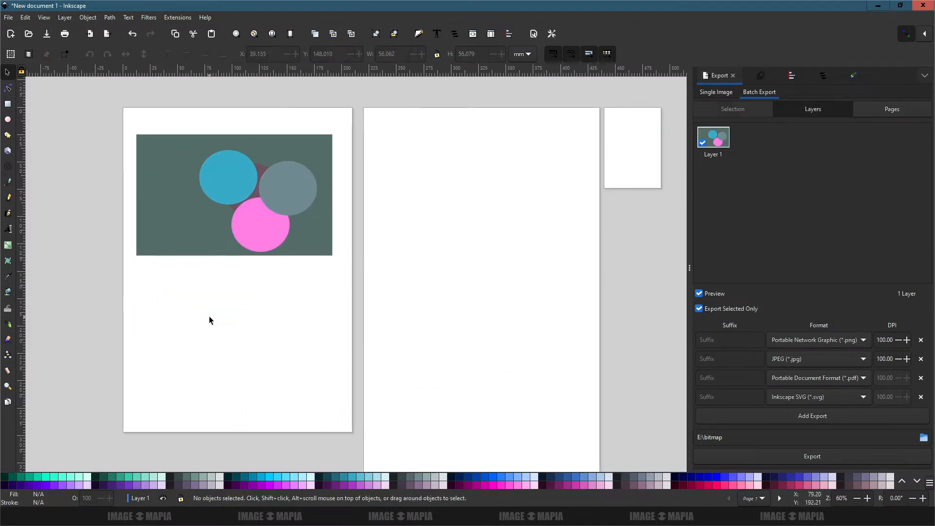
drag(298, 295, 422, 330)
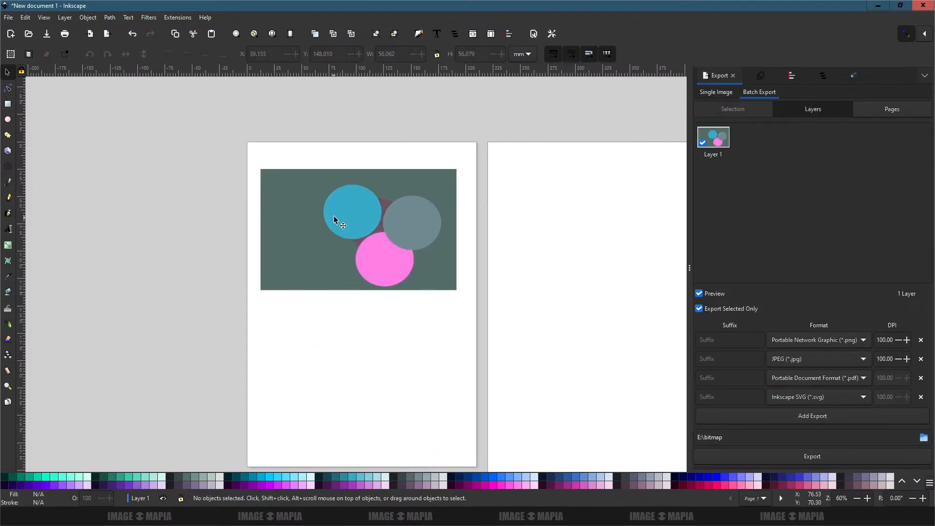
click(340, 214)
key(Delete)
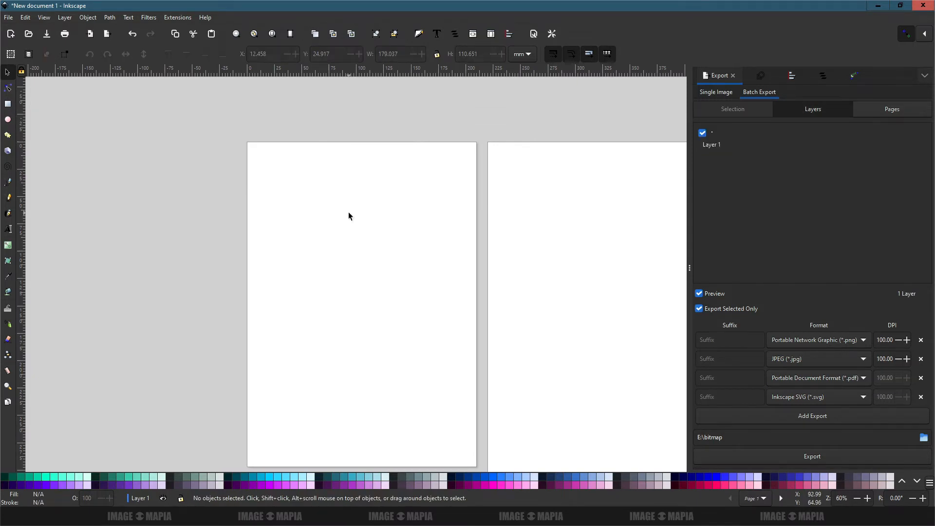
- Switch to Notepad, add the note "8 path effect" below the batch export line and return to Inkscape
key(alt+Tab)
key(Return)
key(Return)
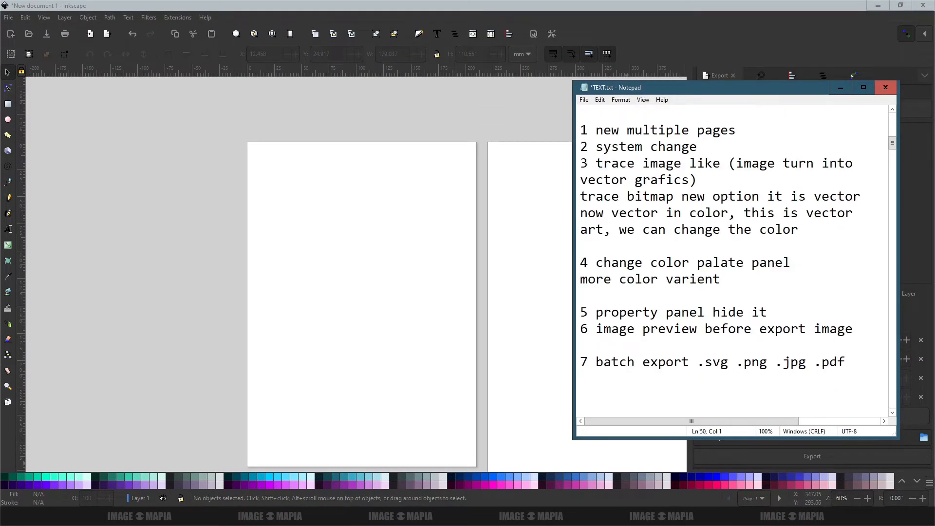
key(Return)
key(Return)
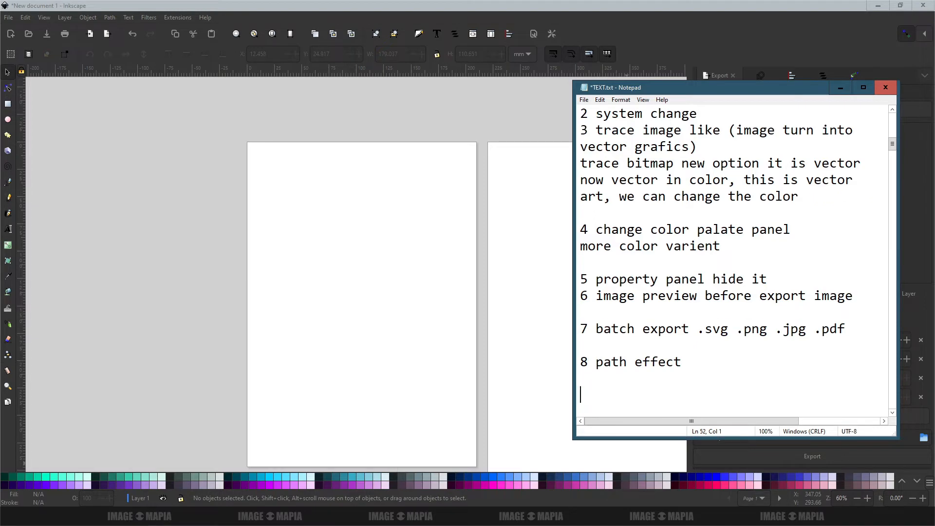
drag(817, 94, 676, 95)
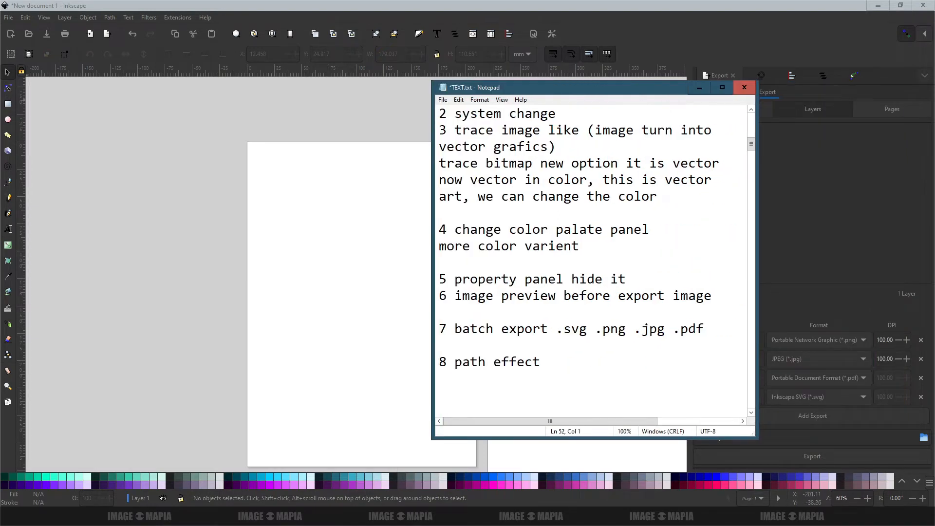
click(699, 88)
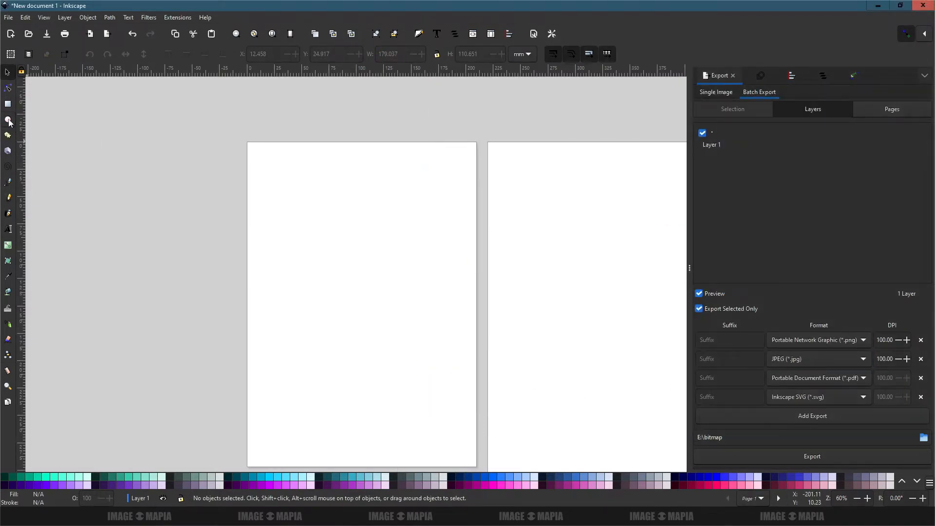
- Draw a circle about 45 mm in diameter on the first page and move it inward from the page edge
click(8, 120)
drag(247, 201, 301, 254)
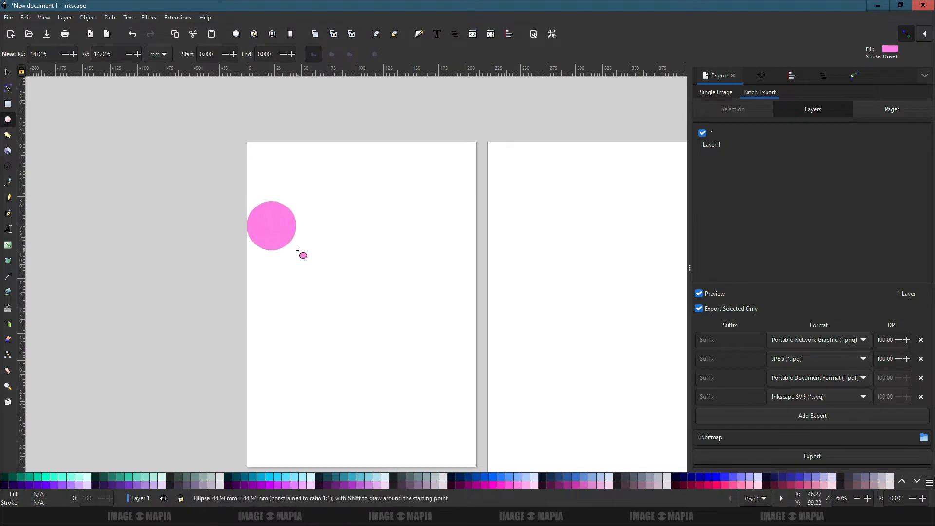
key(s)
drag(284, 224, 315, 220)
- Scale the circle down to about 16 mm and fill it with a muted grey-green palette colour
scroll(315, 219, up, 3)
drag(363, 290, 277, 229)
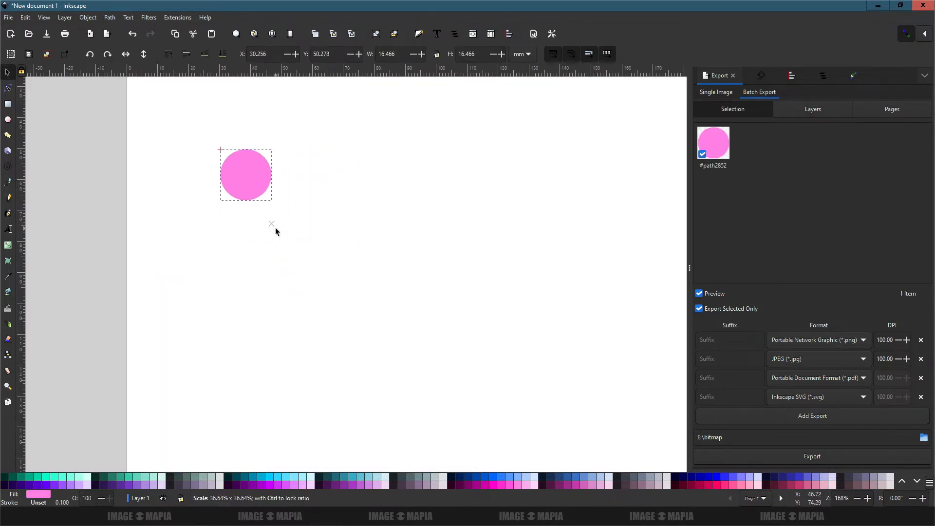
click(195, 477)
drag(256, 277, 201, 342)
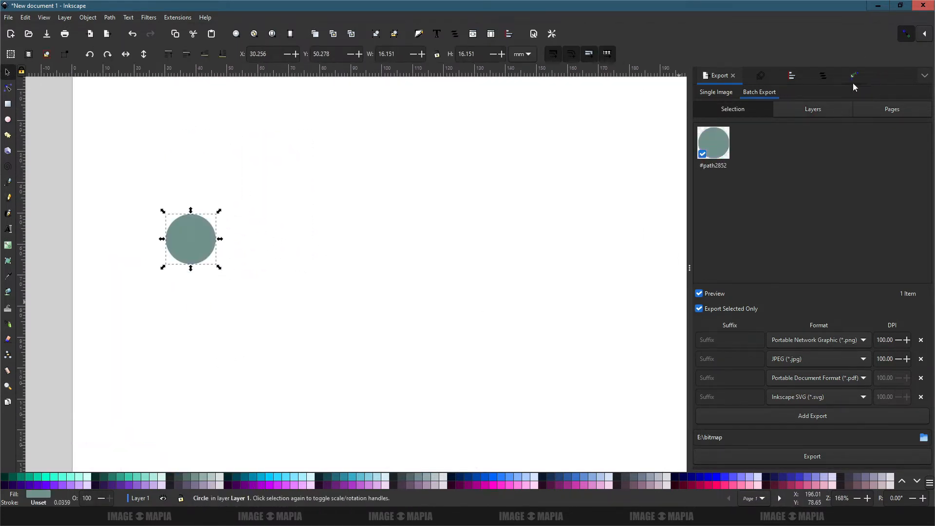
- Close the docked Path Effects dialog and the dialog docked beside it
click(854, 77)
click(869, 76)
click(857, 77)
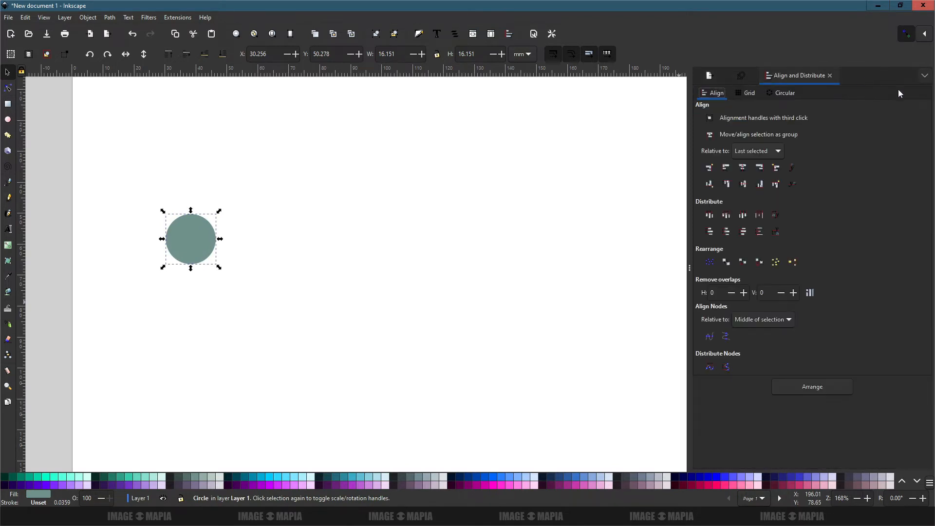
- Look through the list of dockable dialogs and open the Path Effects dialog for the circle
click(924, 76)
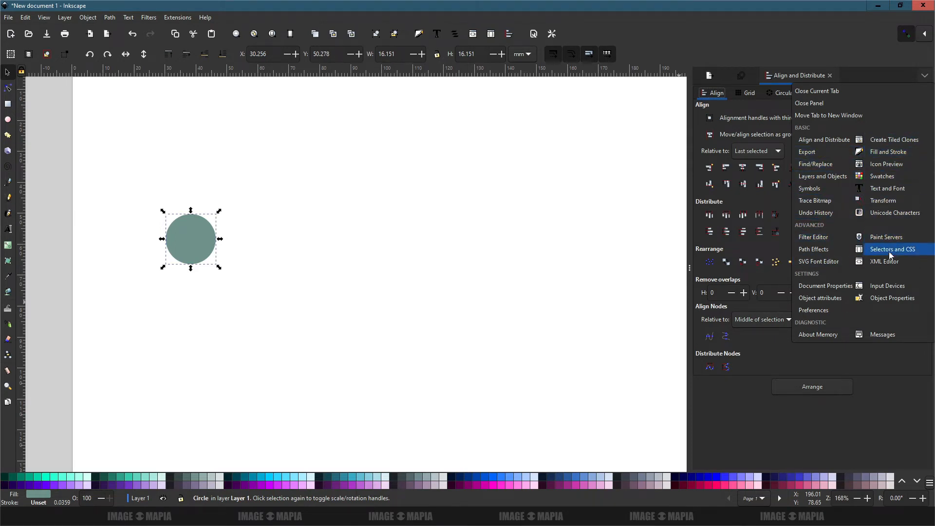
click(195, 5)
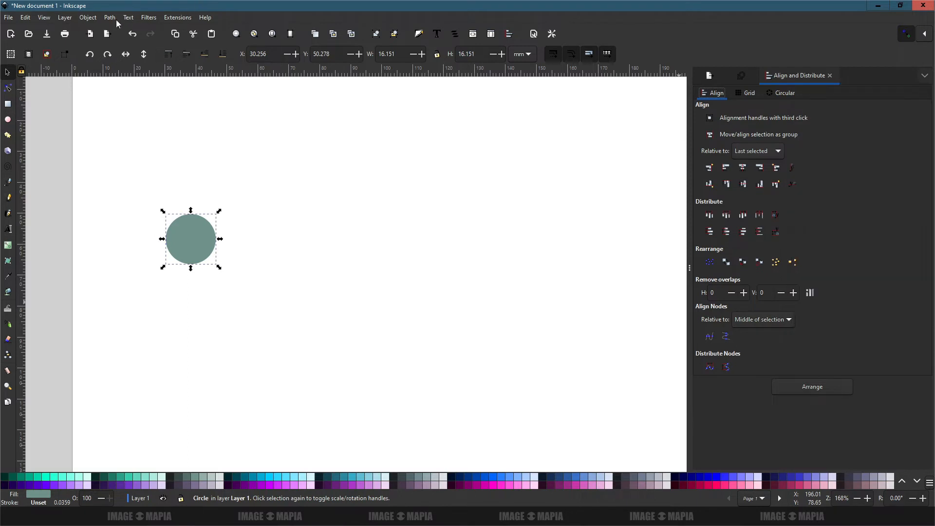
click(115, 19)
click(135, 265)
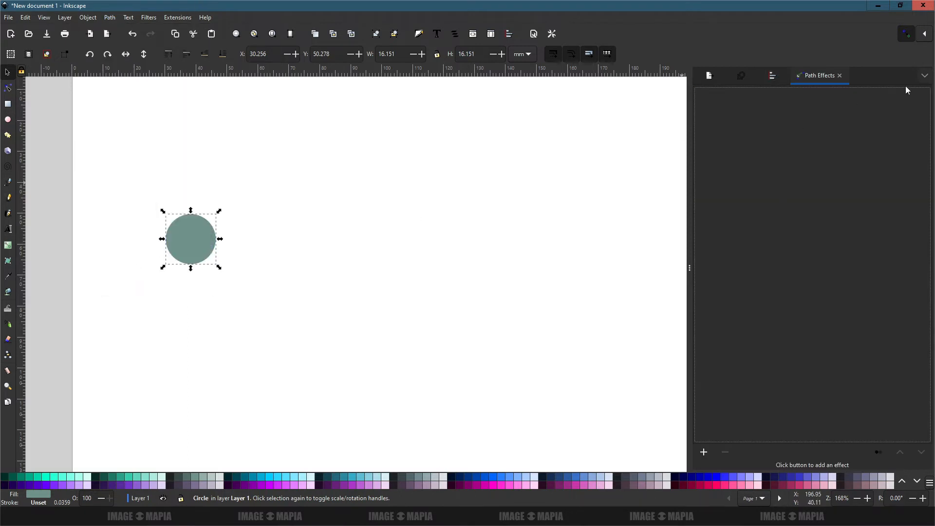
click(924, 76)
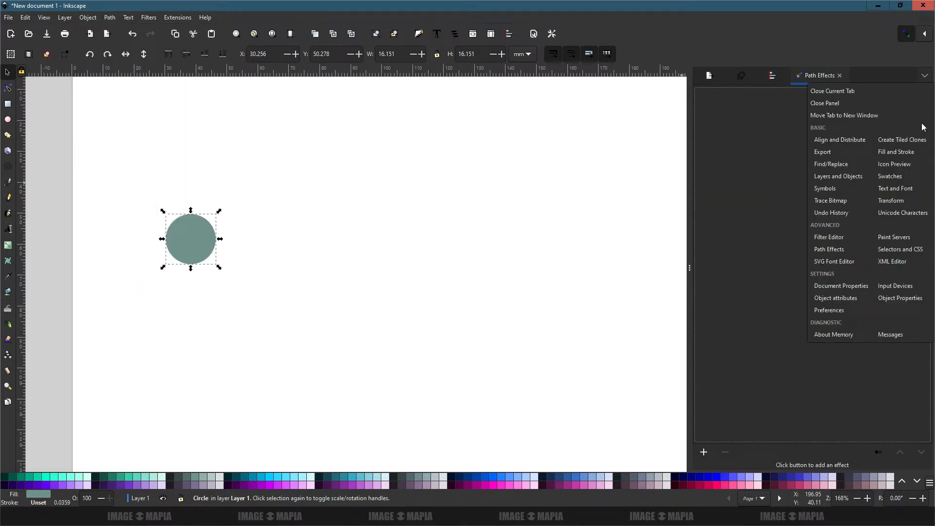
click(735, 136)
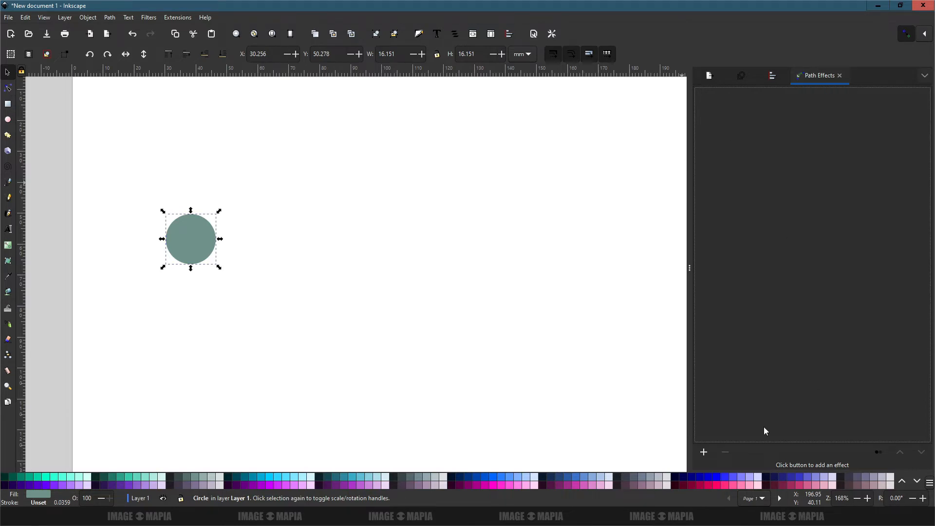
- Apply the Tiling live path effect to the circle and set its number of rows to 20
click(703, 452)
scroll(579, 389, down, 3)
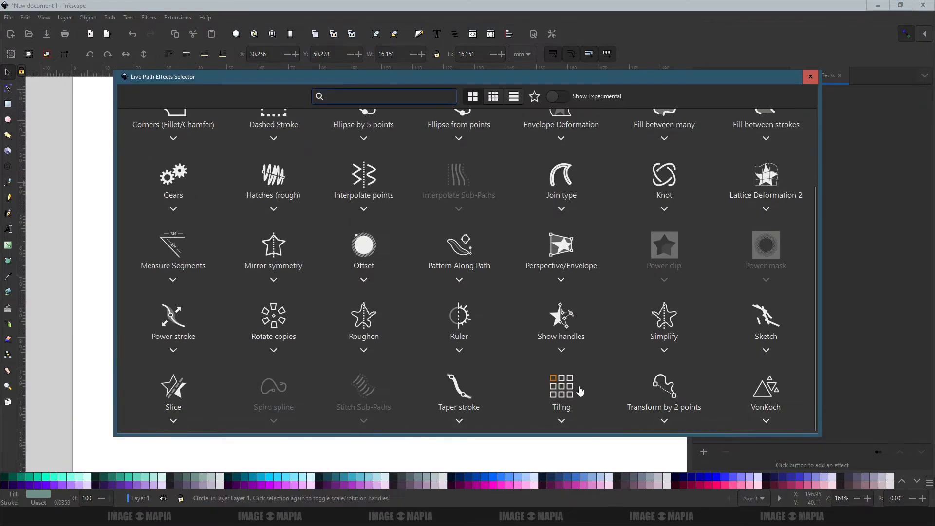
click(560, 394)
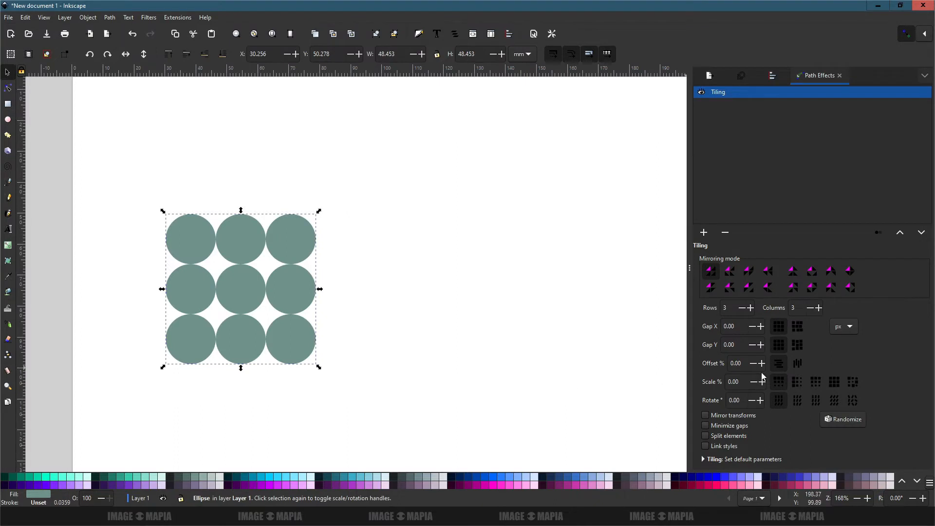
key(BackSpace)
text(20)
key(Tab)
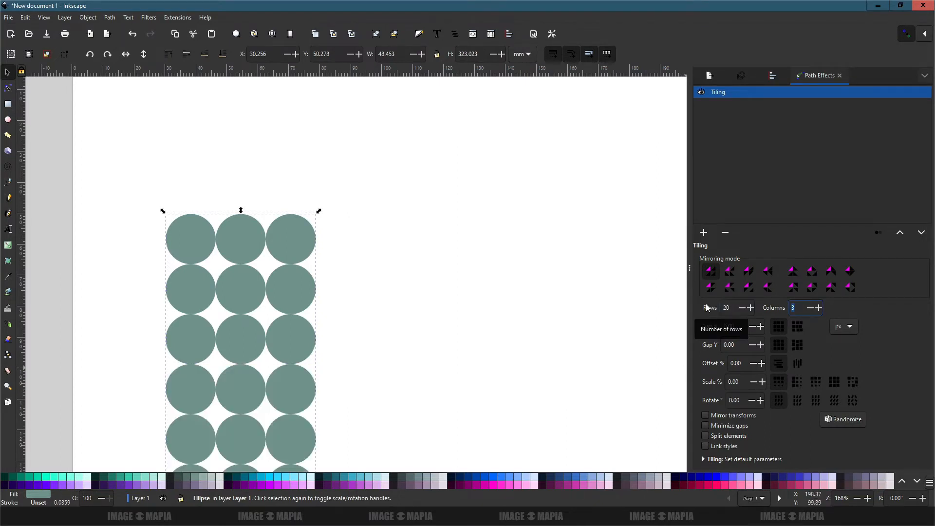
- Set the Tiling effect on the circle to 10 rows and 20 columns
scroll(320, 318, down, 2)
scroll(320, 317, down, 2)
drag(321, 318, 274, 258)
drag(732, 308, 707, 304)
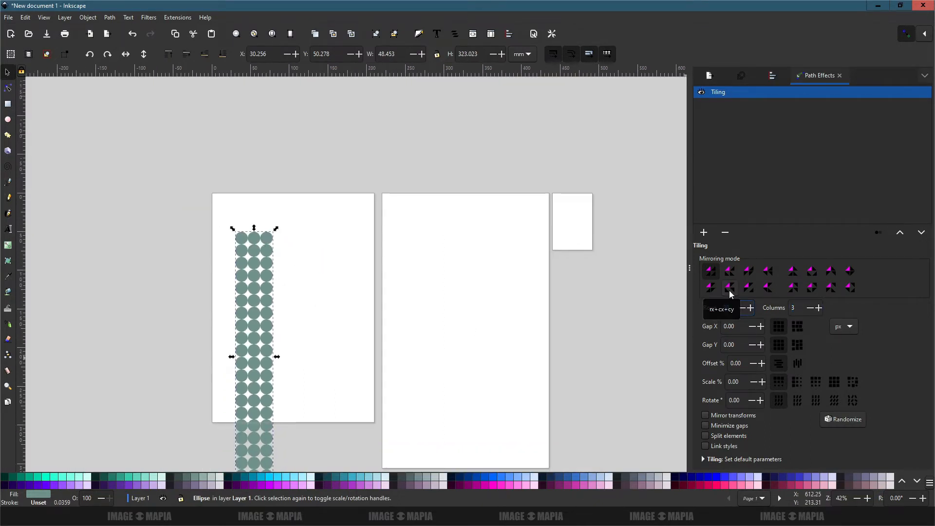
text(8)
key(Tab)
text(20)
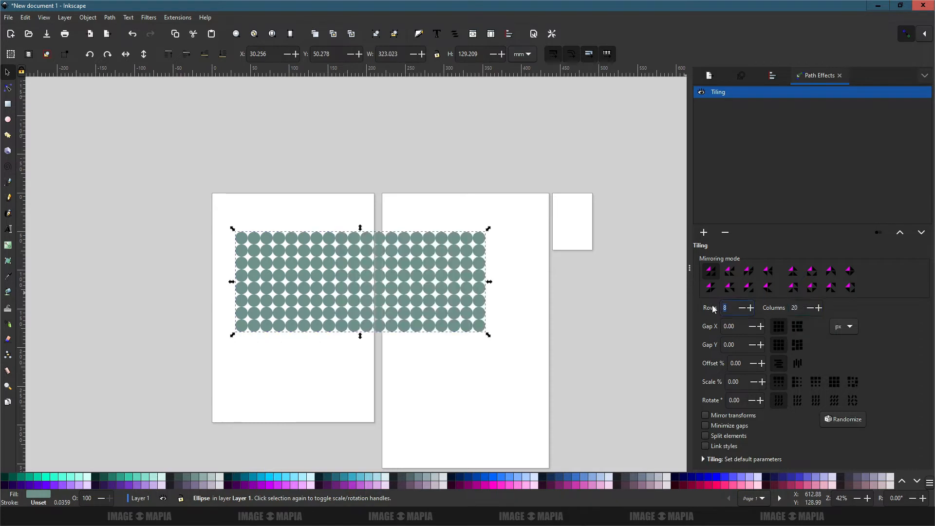
text(10)
- Set the horizontal gap between tiles to 5 px and make both the horizontal and vertical gaps random
click(760, 326)
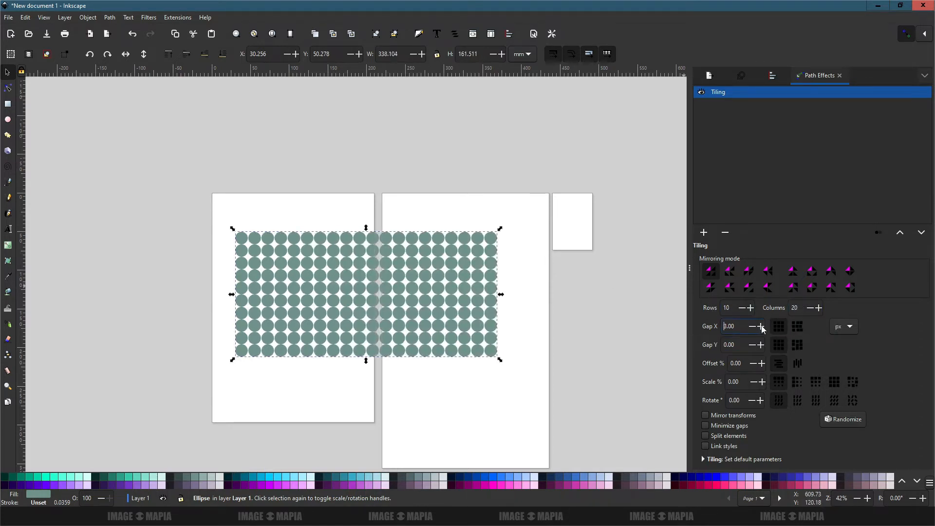
click(797, 327)
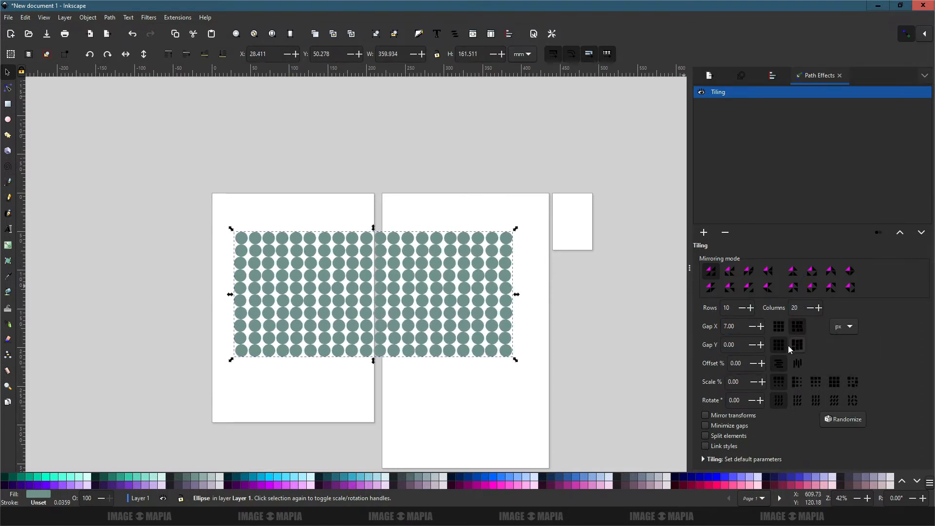
double_click(752, 328)
click(779, 330)
click(797, 328)
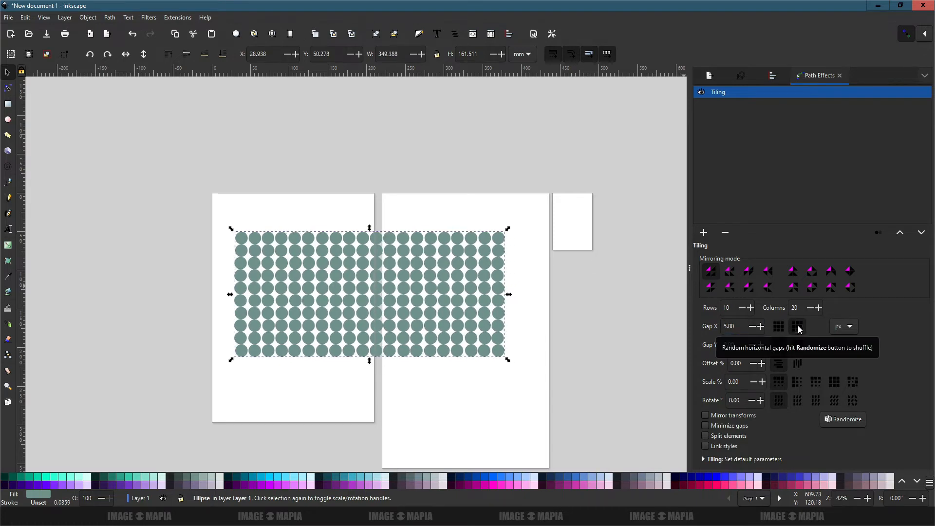
click(779, 328)
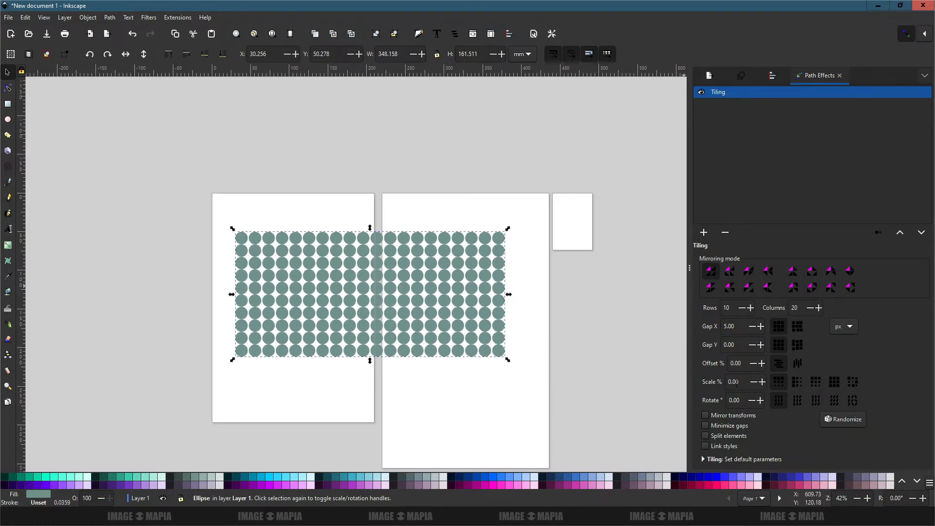
click(798, 328)
scroll(312, 320, up, 2)
scroll(311, 320, down, 1)
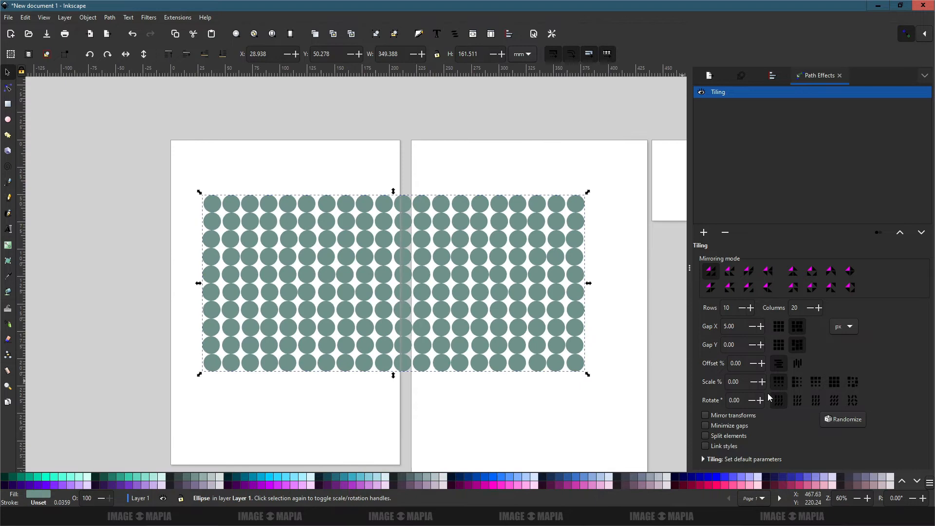
- Offset alternate rows of tiles by 50 %
click(761, 365)
click(762, 364)
click(761, 364)
drag(745, 364, 718, 363)
text(50)
key(Return)
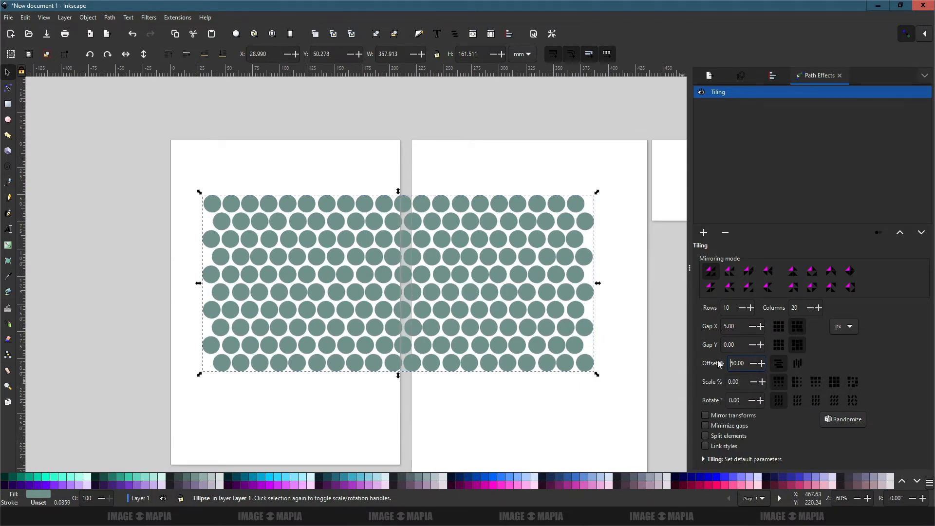
- Switch the tile offset from rows to columns and reset the offset to 0 %
click(799, 363)
scroll(471, 350, right, 2)
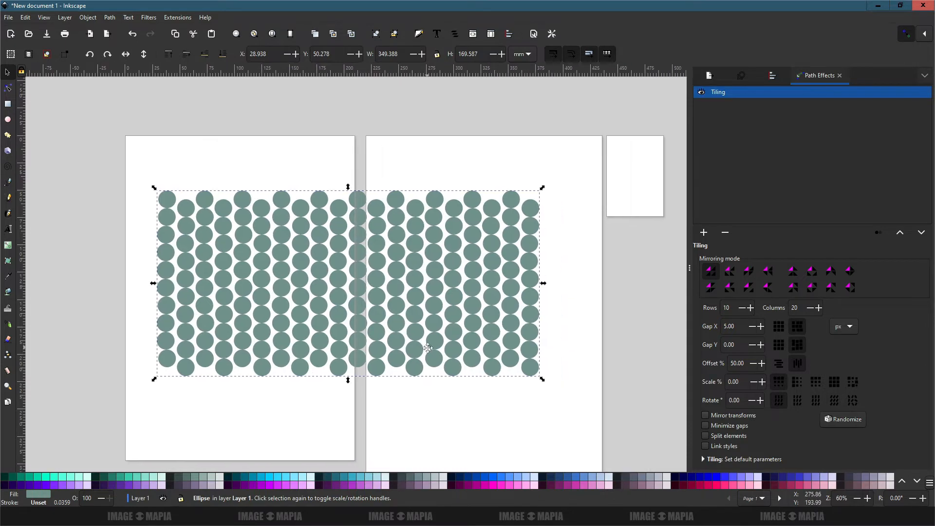
scroll(428, 348, left, 2)
drag(744, 363, 717, 361)
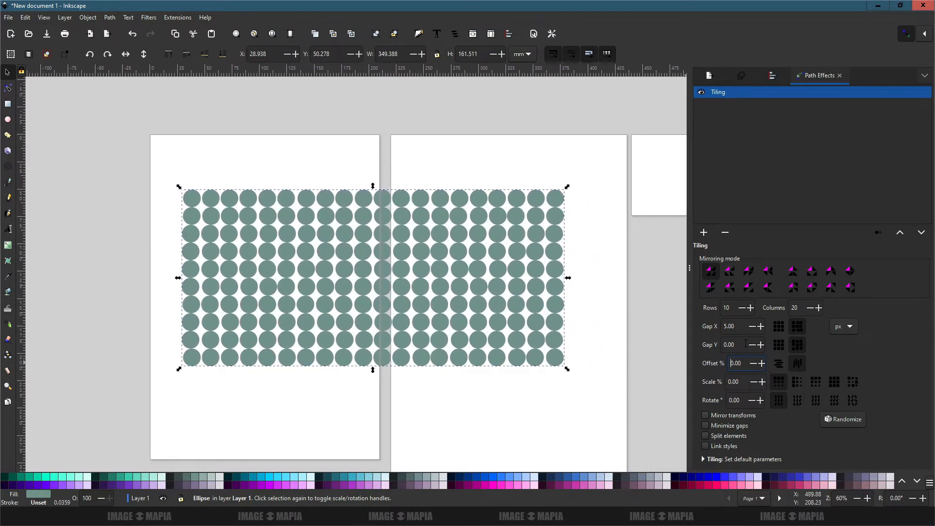
- Turn off the random horizontal gaps and set the tile scale to 0.5 %
click(779, 326)
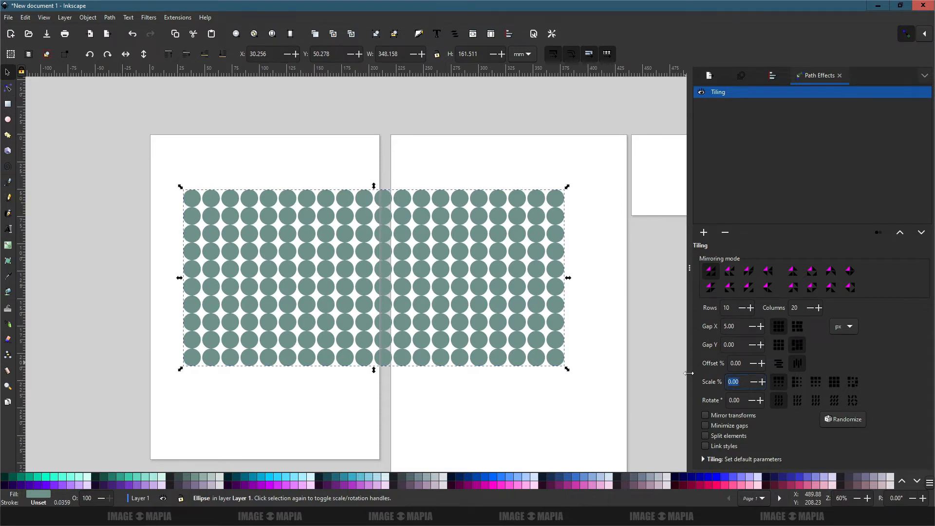
text(.5)
key(Return)
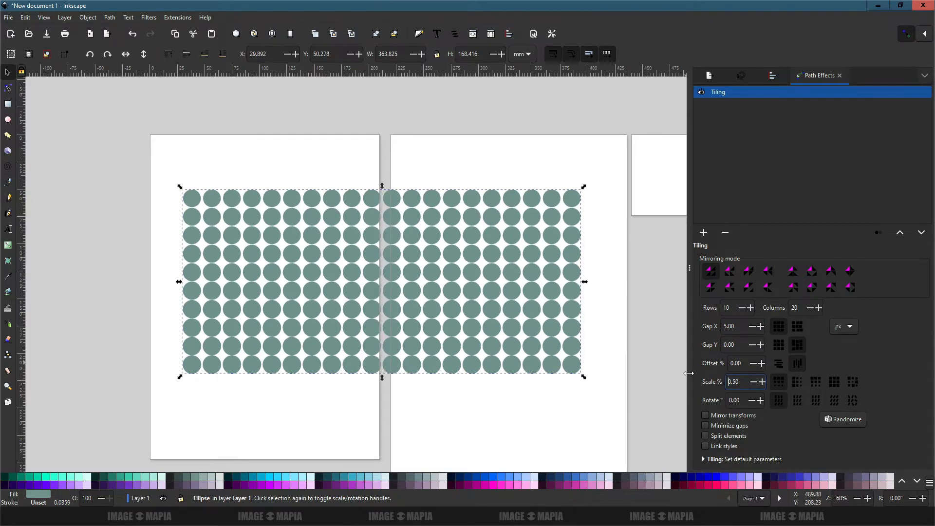
- Make the tiles grow progressively from column to column and set the tile scale to 5 %
click(777, 382)
click(796, 383)
drag(740, 382, 710, 383)
text(.1)
key(Return)
text(5)
key(Return)
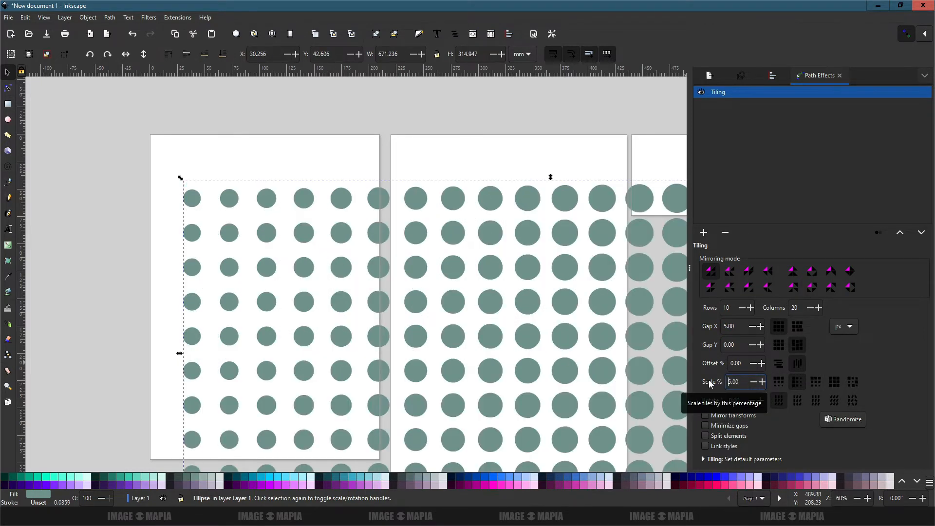
- Set the tile scale to 8 % and shrink the whole tiling to about 145 mm wide on the first page
scroll(398, 326, down, 2)
drag(473, 344, 427, 337)
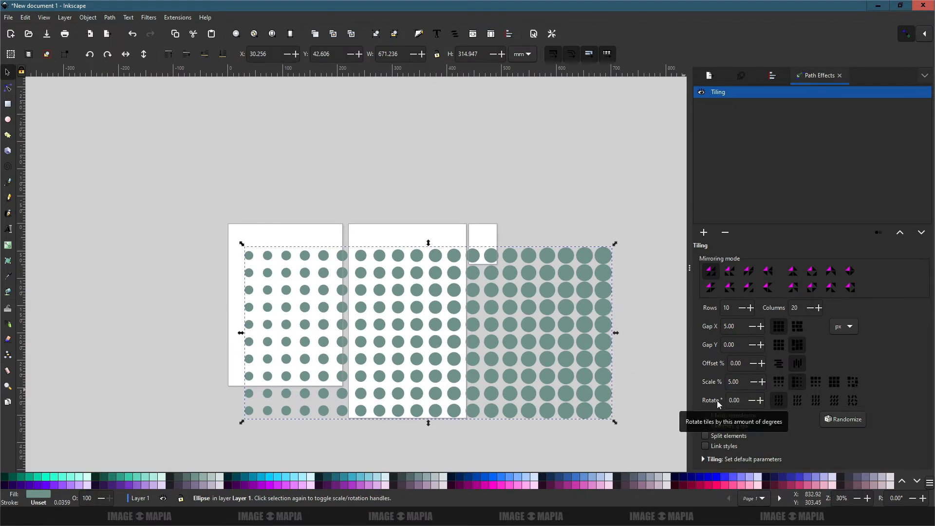
drag(741, 382, 715, 382)
text(8)
key(Return)
scroll(488, 354, down, 1)
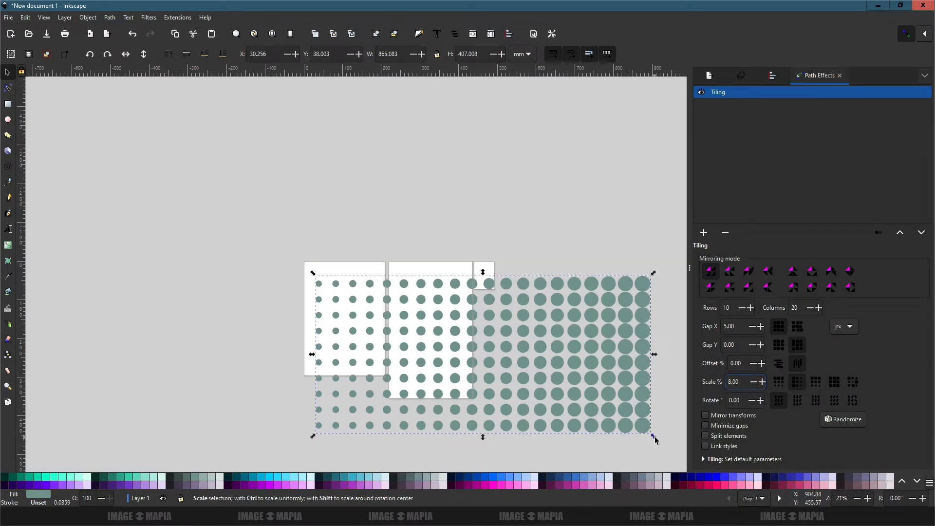
drag(653, 436, 375, 314)
scroll(346, 291, up, 5)
- Set the tiling to 16 rows and 22 columns
click(751, 310)
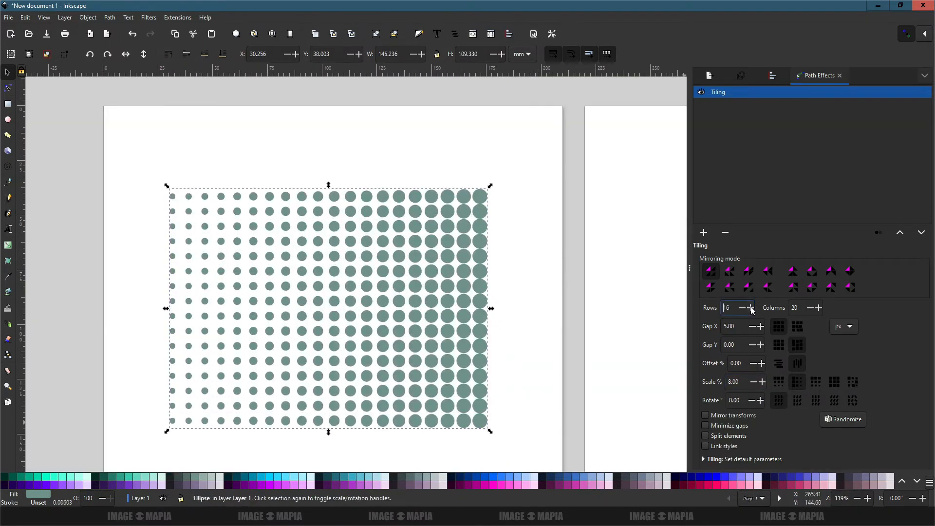
double_click(818, 308)
drag(481, 351, 482, 331)
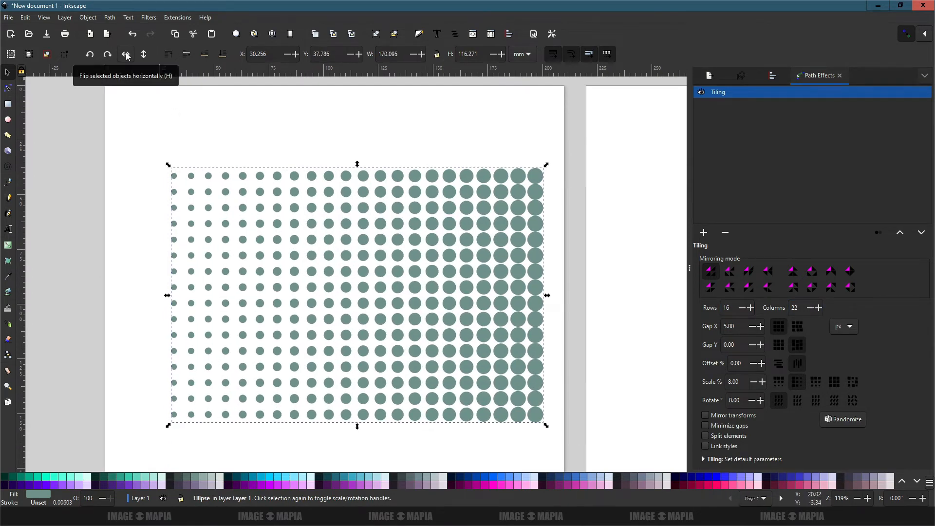
- Flip the tiling horizontally and back again, and set the tile rotation to 6 degrees
click(126, 55)
click(126, 54)
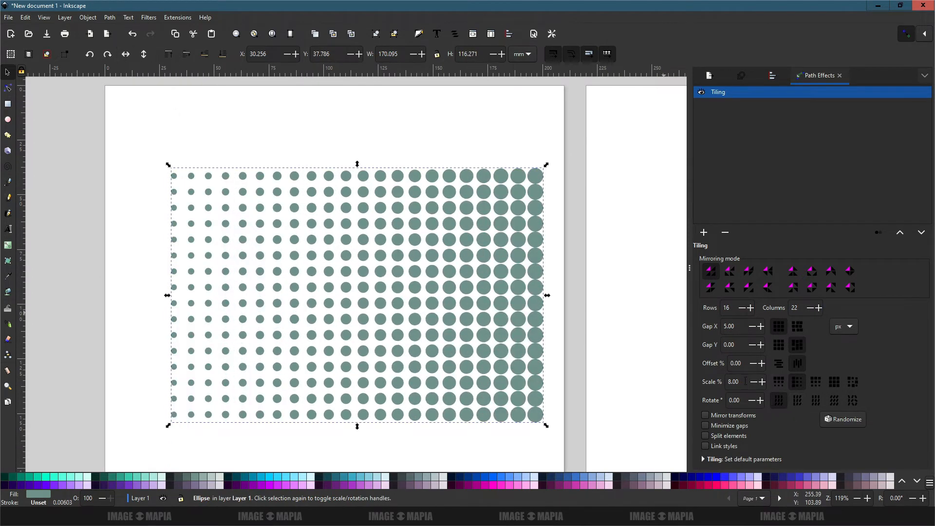
scroll(761, 401, up, 6)
- Make the tiles grow across both rows and columns and shrink the tiling to about 151 mm wide
click(816, 384)
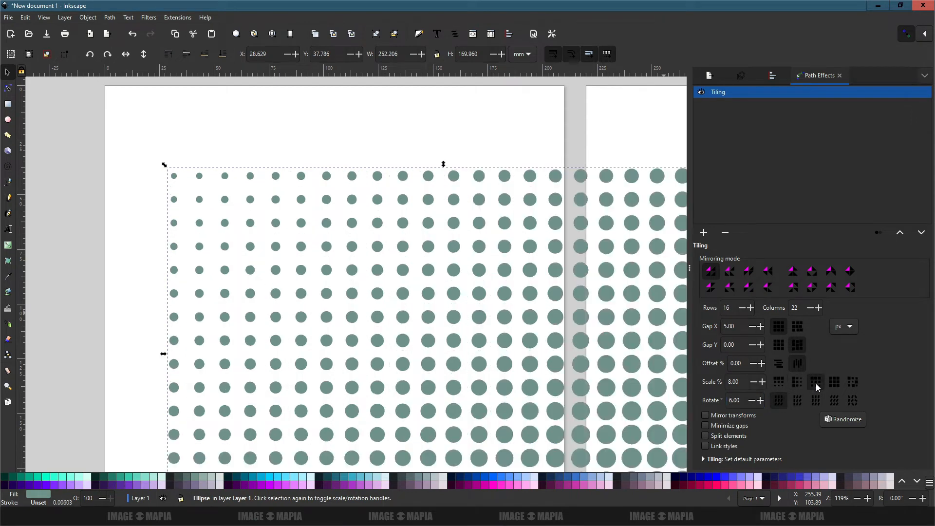
scroll(457, 364, down, 2)
drag(592, 455, 474, 380)
scroll(436, 379, up, 2)
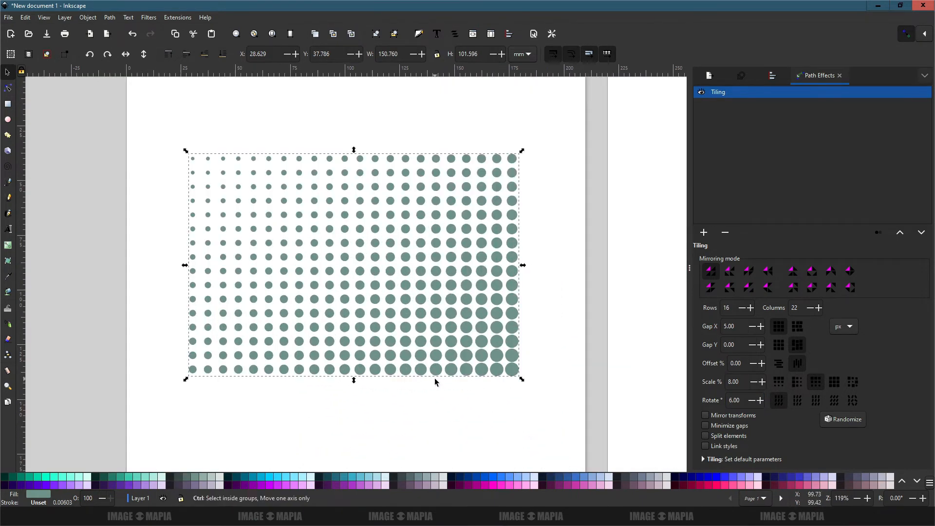
- Try the other tile scale modes and settle on the one that enlarges the tiles row by row downward
click(853, 386)
scroll(230, 196, up, 3)
click(834, 385)
drag(311, 343, 422, 403)
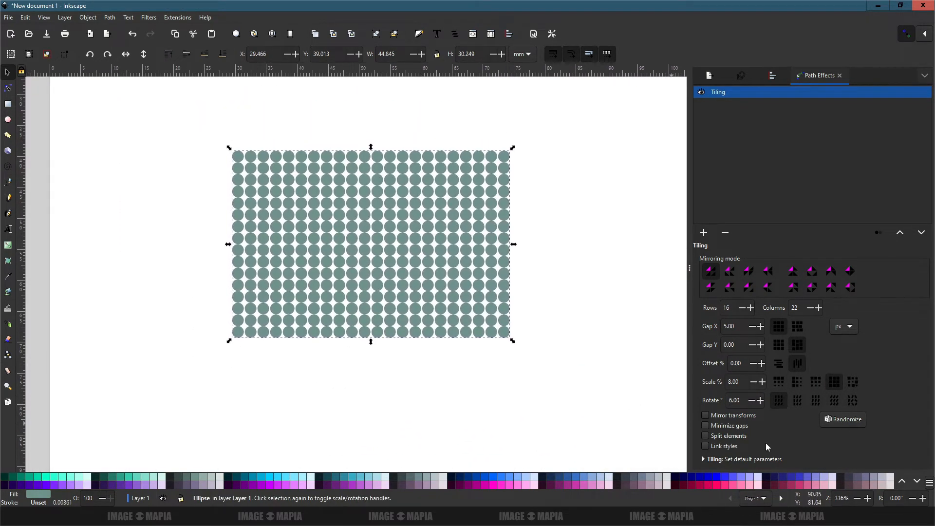
click(795, 382)
scroll(490, 376, down, 1)
click(779, 382)
drag(599, 378, 495, 301)
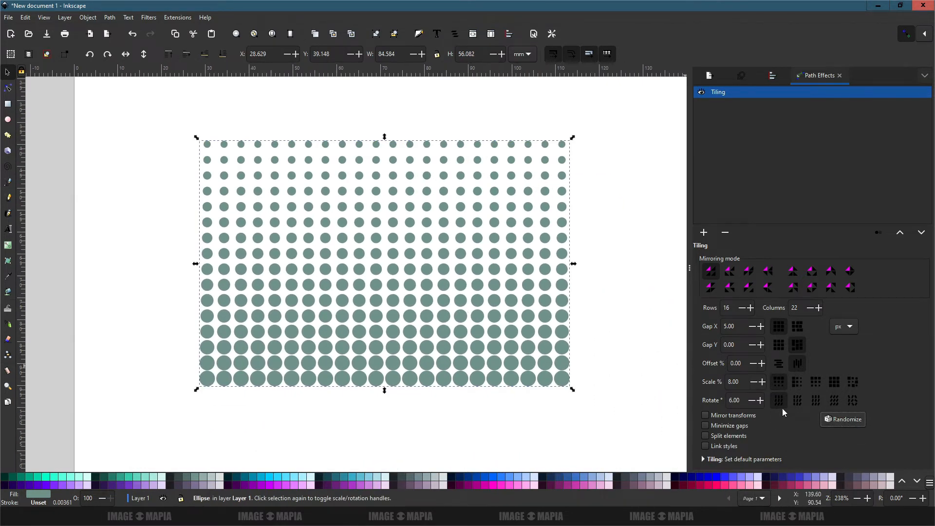
- Set the tile rotation to 30 degrees using the second rotation mode
key(Return)
text(30)
scroll(410, 294, down, 2)
scroll(392, 277, up, 2)
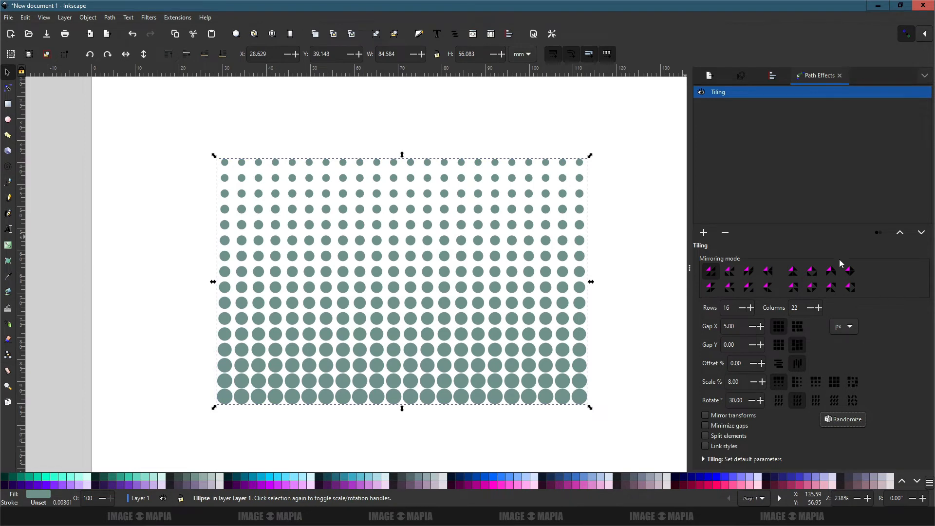
- Move the tiled circles up and slightly to the right to free space on the page
click(471, 238)
scroll(425, 261, down, 2)
drag(425, 260, 448, 186)
click(8, 120)
drag(311, 315, 342, 342)
key(s)
scroll(342, 342, up, 2)
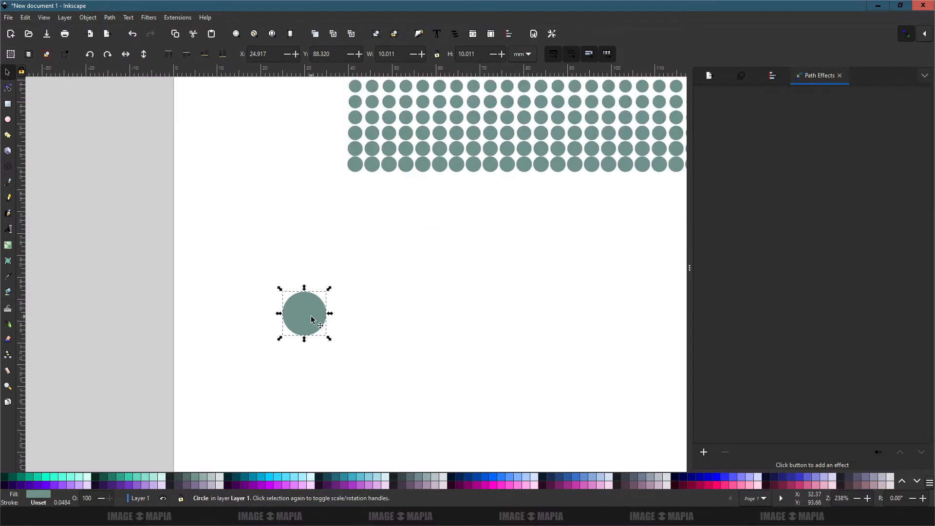
key(Delete)
- Draw a polygon below the tiling and give it 6 corners, making a hexagon about 28 mm wide
key(asterisk)
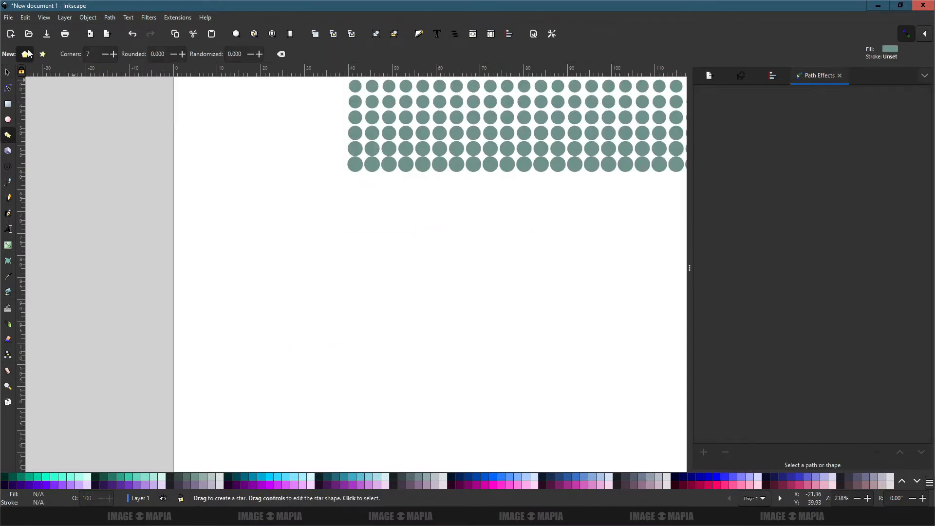
drag(257, 256, 287, 309)
key(BackSpace)
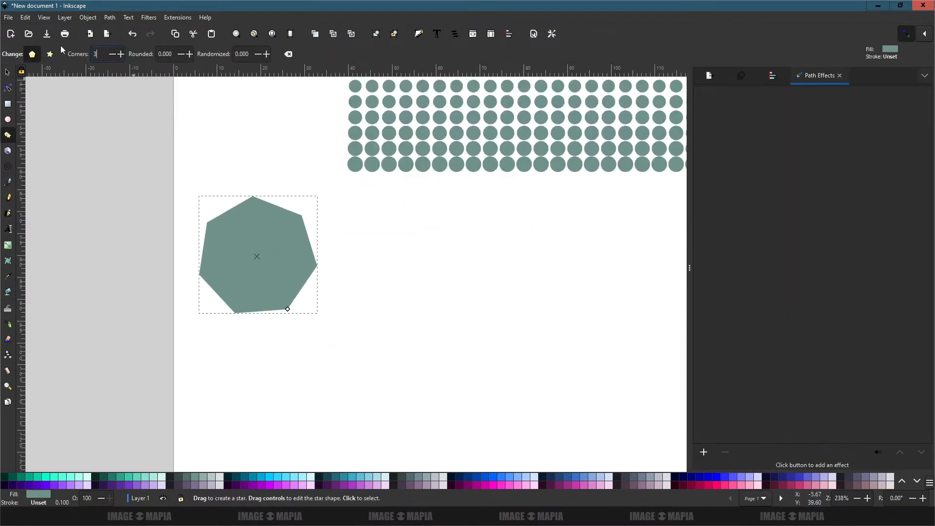
text(6)
key(Return)
key(s)
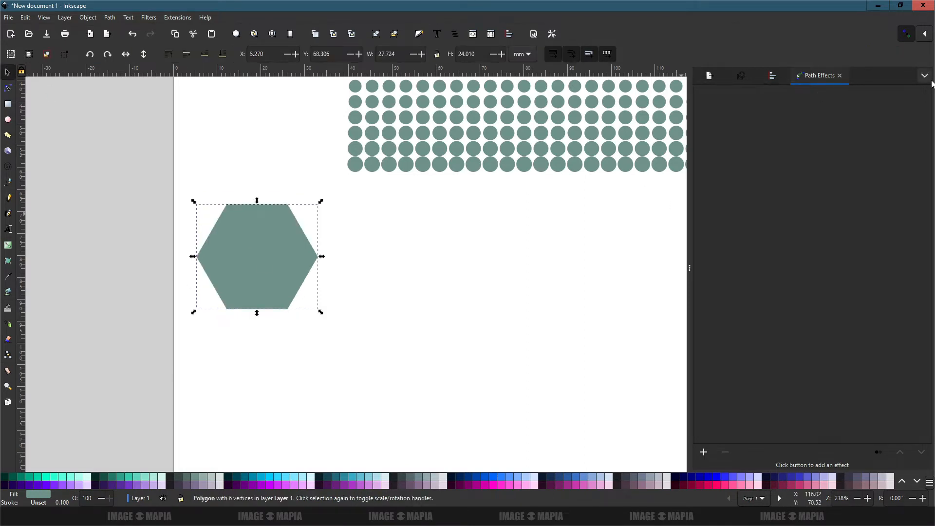
- Give the hexagon a flat black stroke 0.3 mm wide and remove its fill
click(924, 76)
click(842, 149)
click(752, 92)
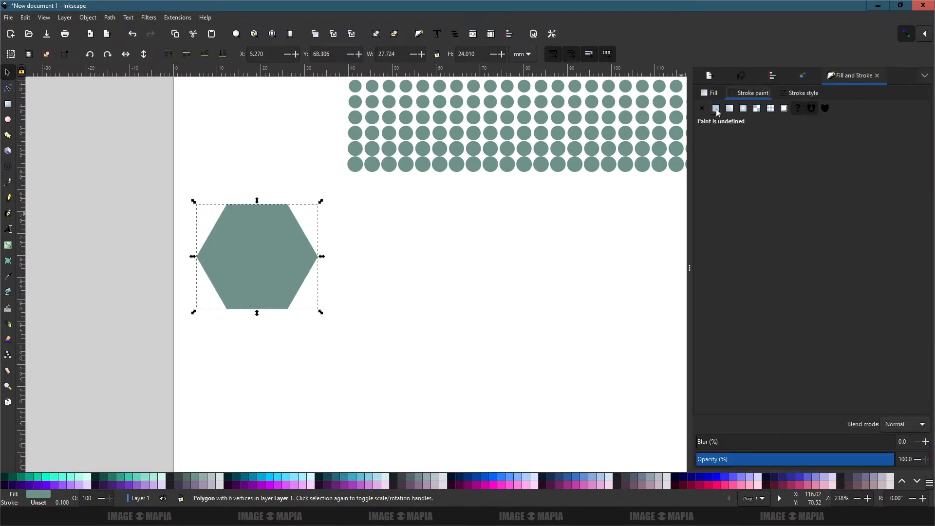
click(716, 109)
click(714, 93)
click(702, 108)
click(794, 93)
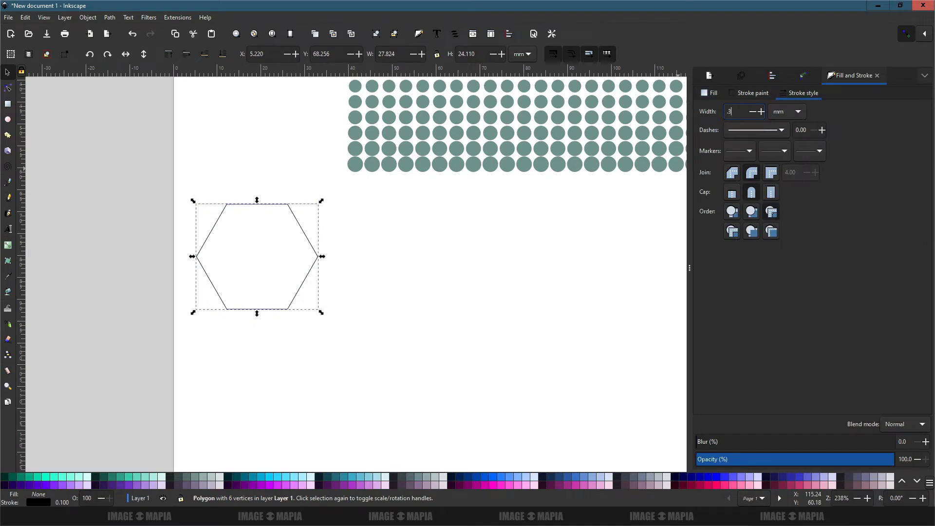
text(.3)
key(Return)
- Move the hexagon down and to the right and scale it to about 22 mm wide
drag(263, 204, 304, 273)
drag(362, 269, 337, 290)
- Apply the Rotate copies live path effect to the hexagon
click(803, 78)
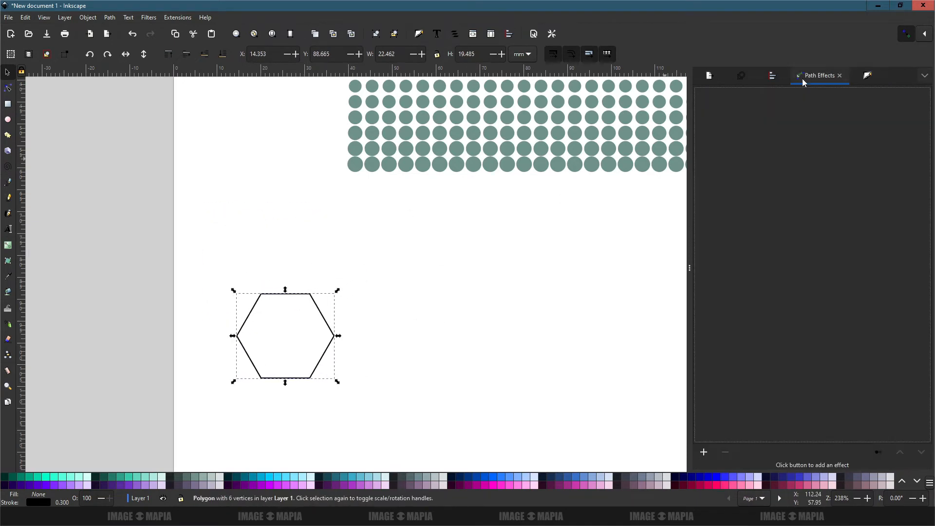
click(703, 452)
scroll(463, 376, down, 1)
click(271, 336)
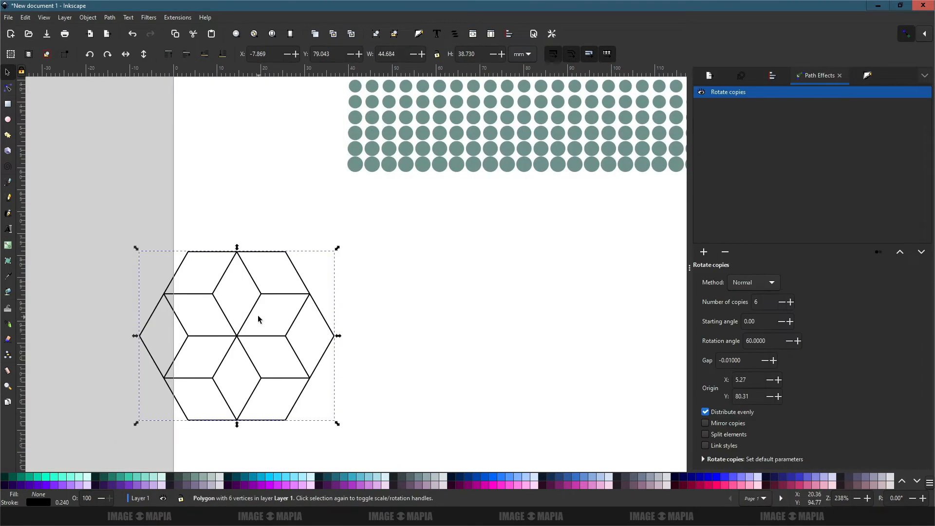
- Move the rotated hexagon pattern fully onto the page and set its number of copies to 24
drag(258, 315, 446, 307)
drag(479, 390, 377, 322)
drag(366, 282, 440, 306)
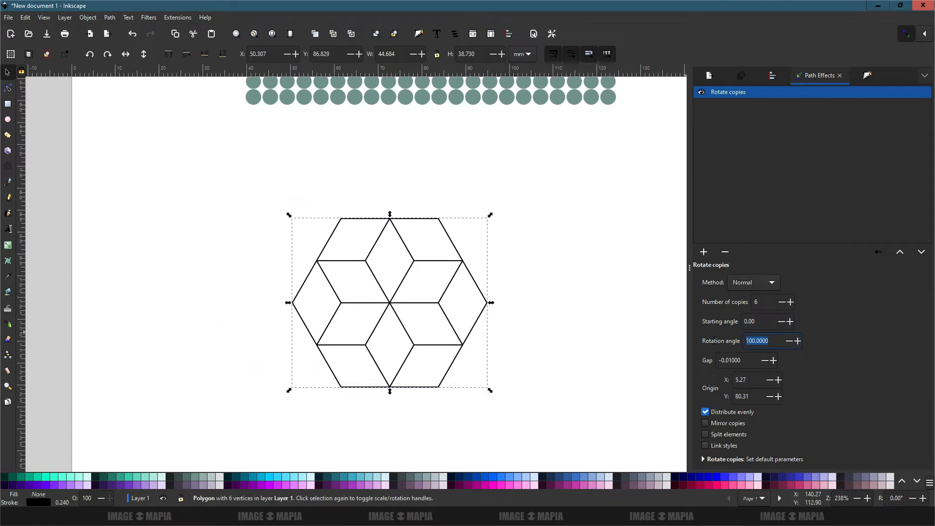
scroll(785, 304, up, 18)
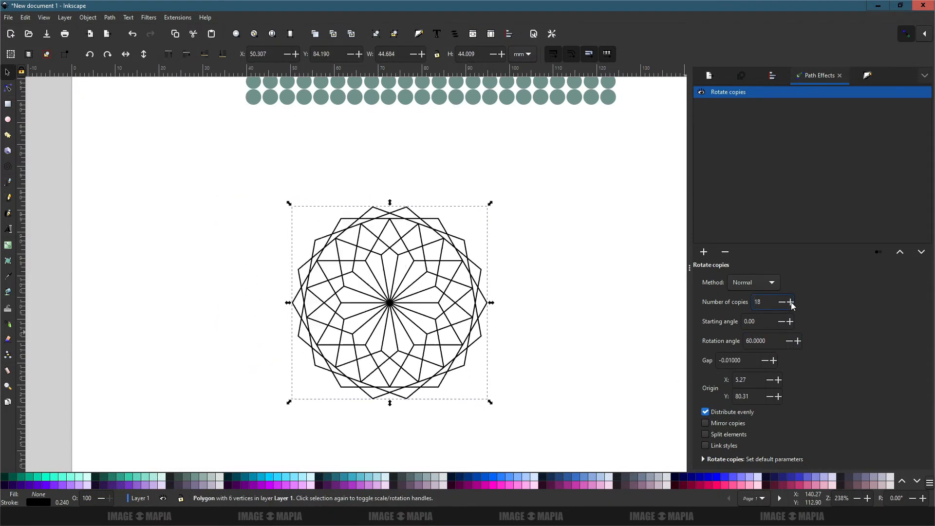
scroll(349, 269, up, 1)
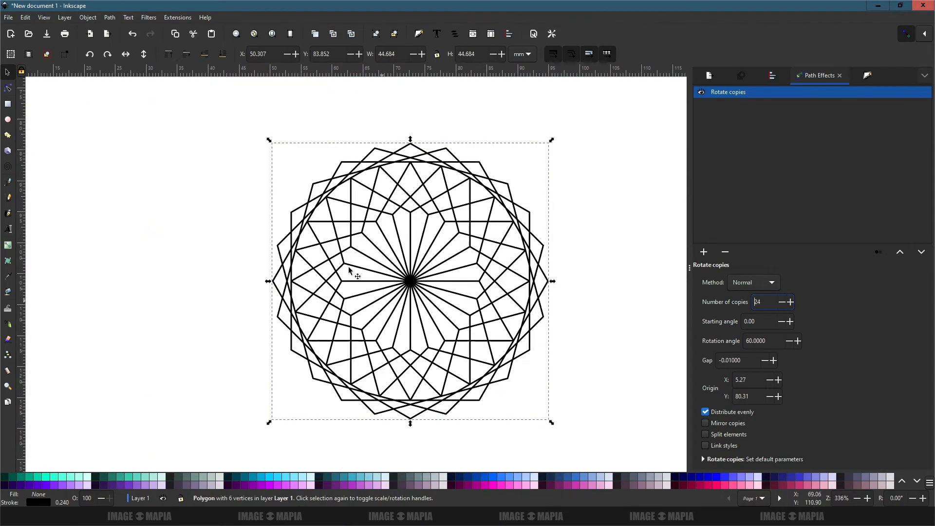
- Shift the Rotate copies origin with the Node tool to open a round hole in the pattern's centre
click(6, 90)
scroll(422, 281, up, 4)
drag(370, 278, 472, 334)
scroll(460, 304, down, 5)
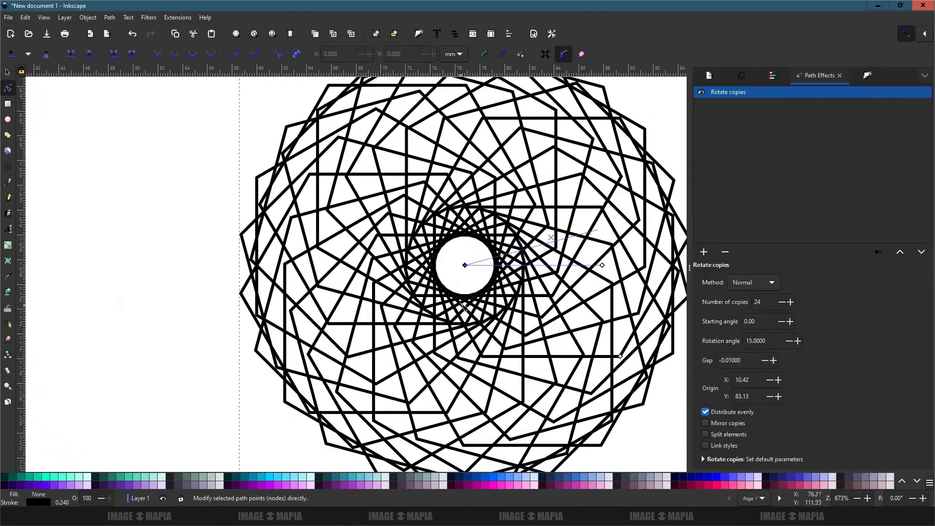
- Reposition the Rotate copies origin to about X 12.92, Y 85.93 with a wider central hole, and set the number of copies to 50
drag(460, 302, 303, 310)
drag(307, 273, 332, 301)
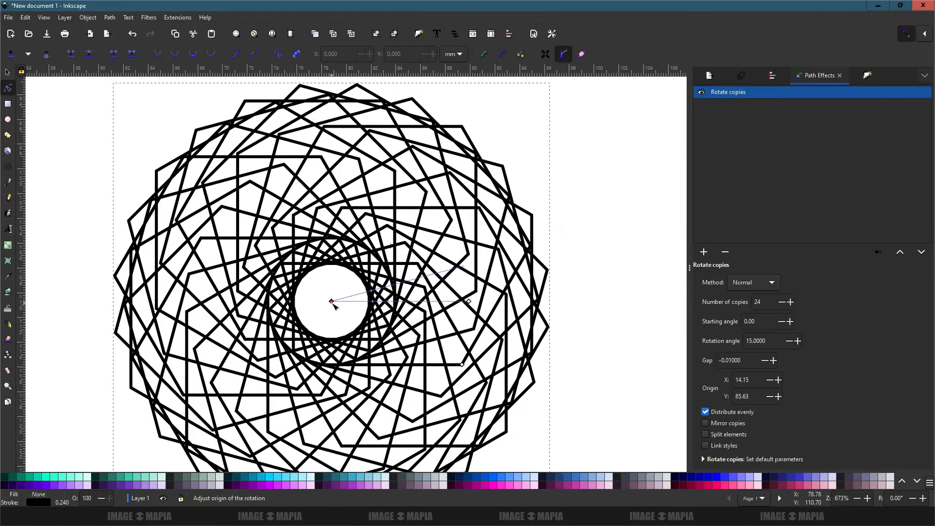
scroll(408, 305, down, 2)
scroll(400, 304, up, 1)
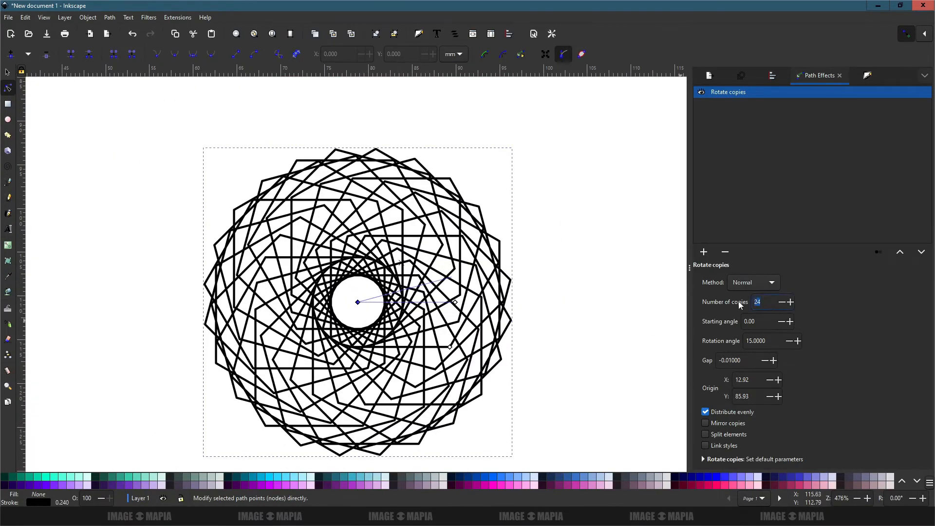
text(50)
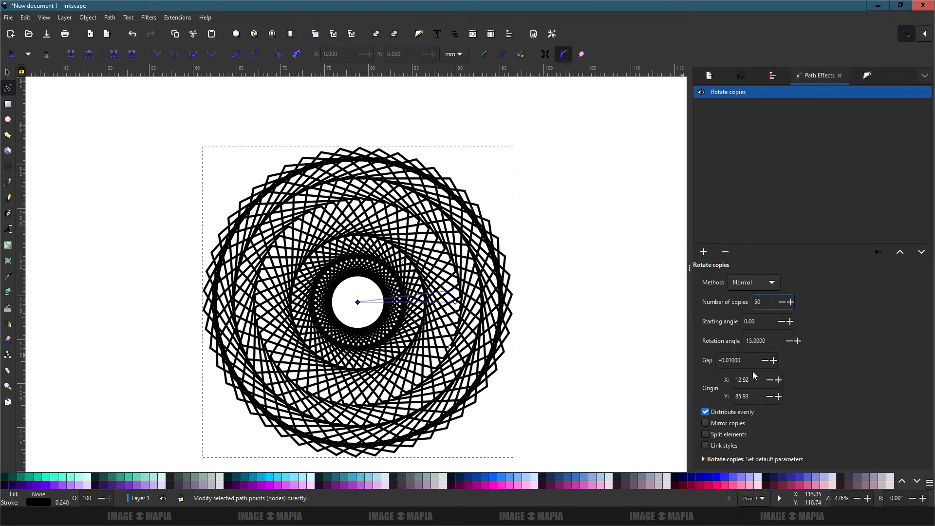
click(791, 339)
- Try Mirror copies with the Kaleidoscope and Fuse paths methods, and turn Mirror copies off again
click(706, 423)
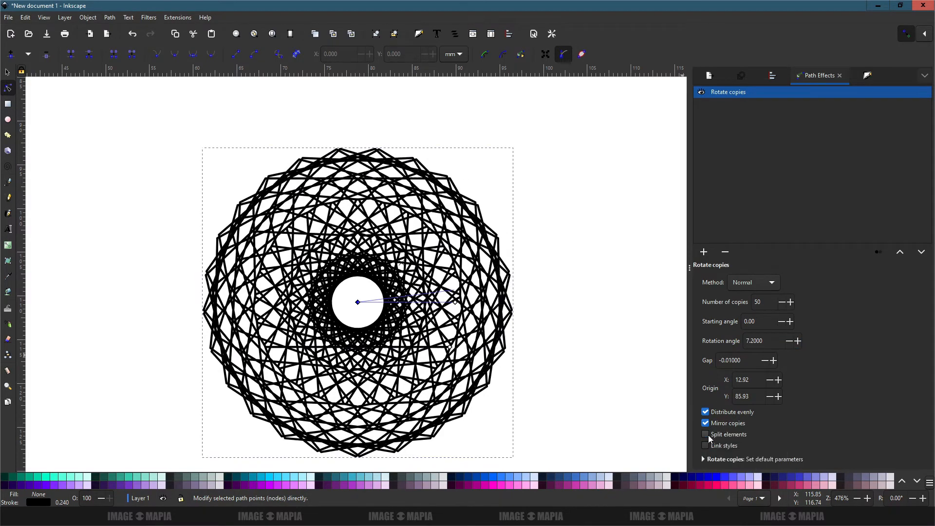
click(761, 282)
click(749, 269)
click(750, 283)
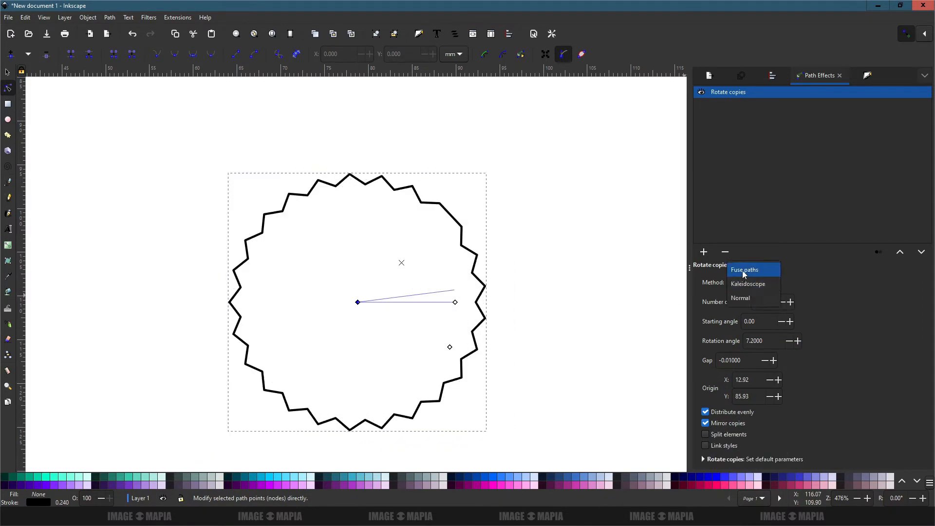
click(749, 269)
click(7, 72)
click(750, 283)
click(748, 284)
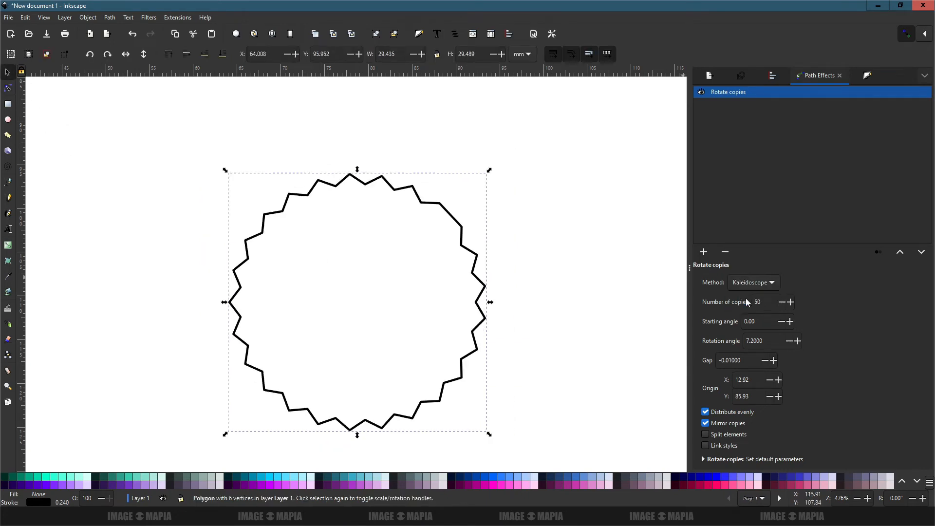
scroll(748, 285, up, 1)
click(711, 423)
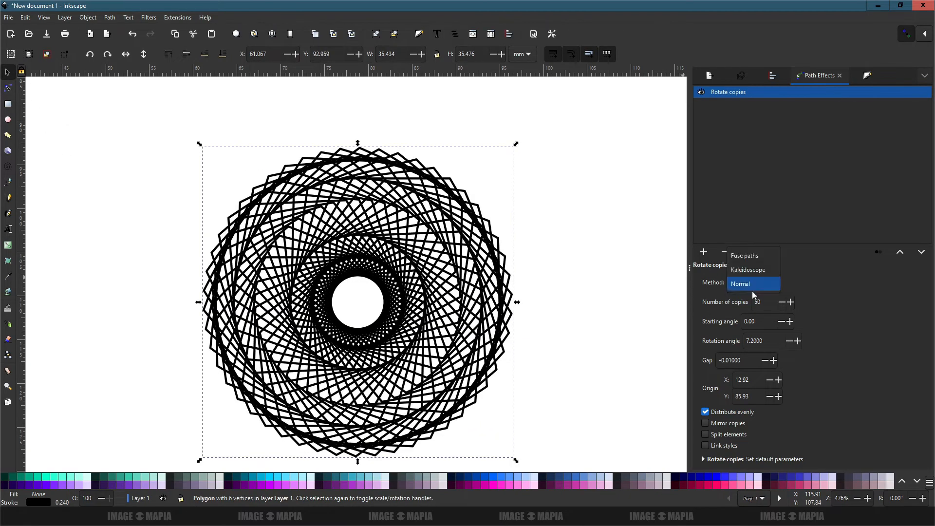
- Try the Kaleidoscope method without mirroring, nudge the number of copies up and back to 50, and restore the Normal method
click(748, 270)
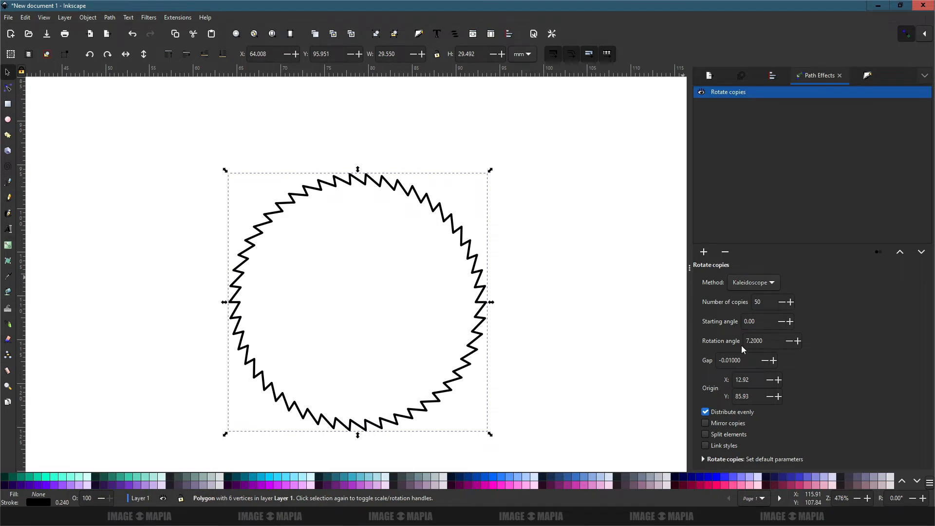
click(790, 302)
click(790, 302)
click(782, 301)
click(782, 302)
scroll(414, 321, down, 1)
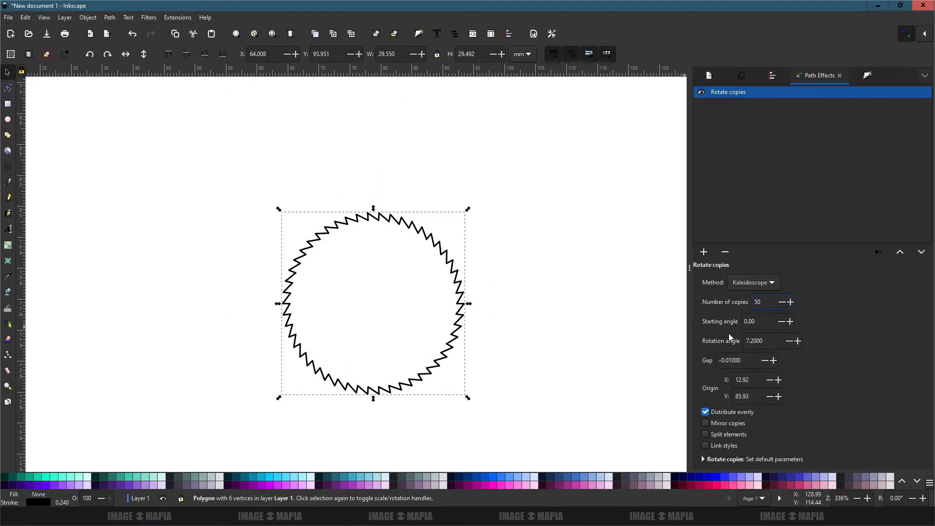
click(753, 282)
click(741, 293)
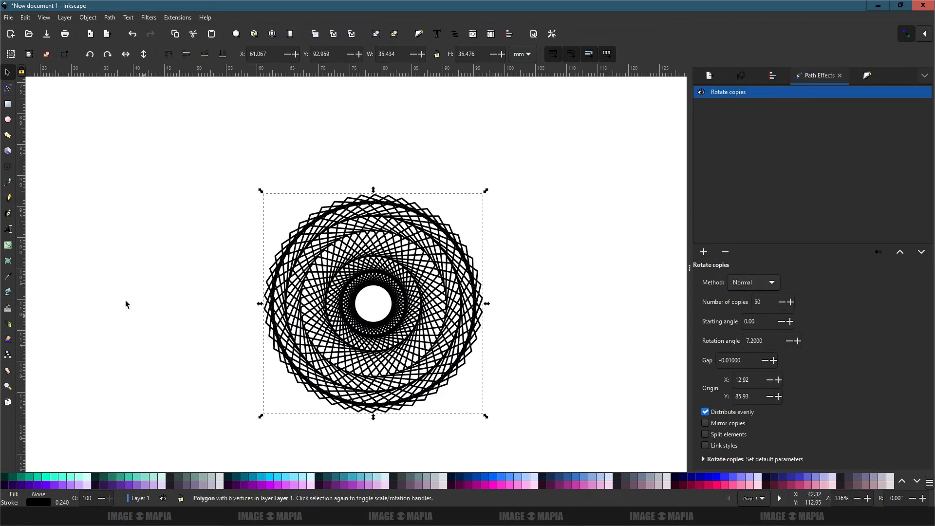
- Apply a linear gradient to the hexagon pattern's stroke
click(869, 75)
click(751, 93)
click(729, 108)
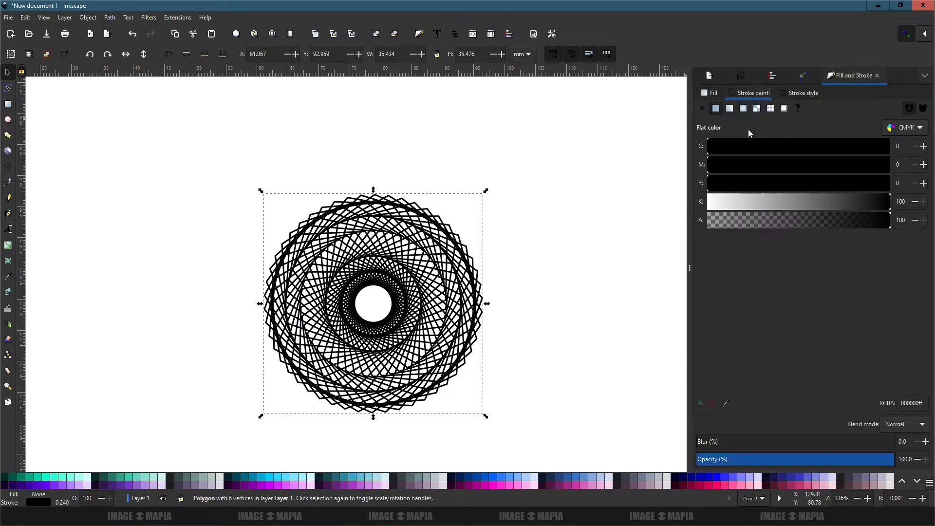
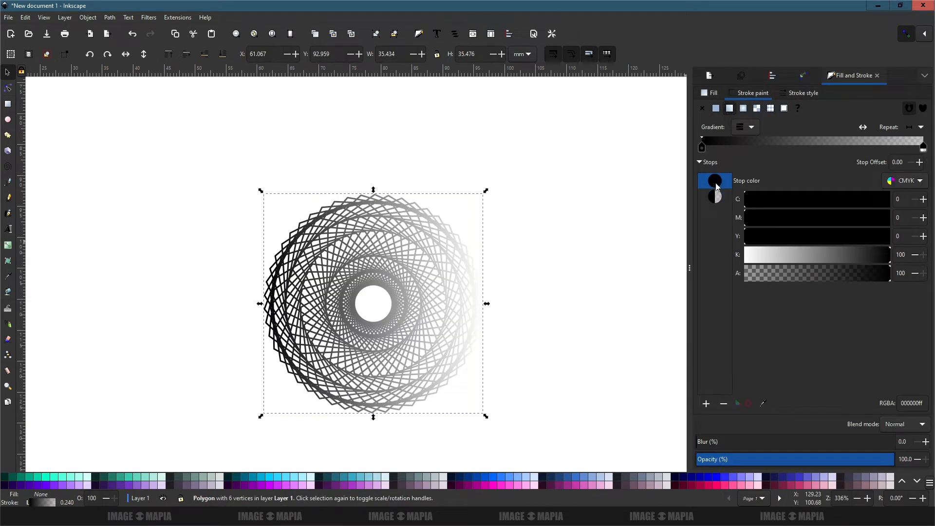
- Try the HSLuv and CMS colour modes, set the gradient stop's mode to RGB, and change the stroke gradient to radial with the Gradient tool
click(907, 186)
click(903, 194)
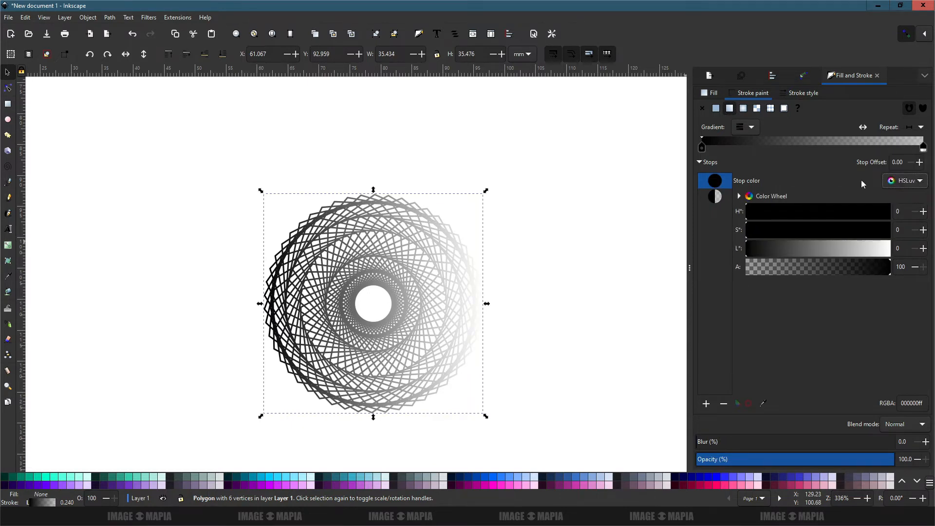
click(905, 182)
click(900, 196)
click(905, 181)
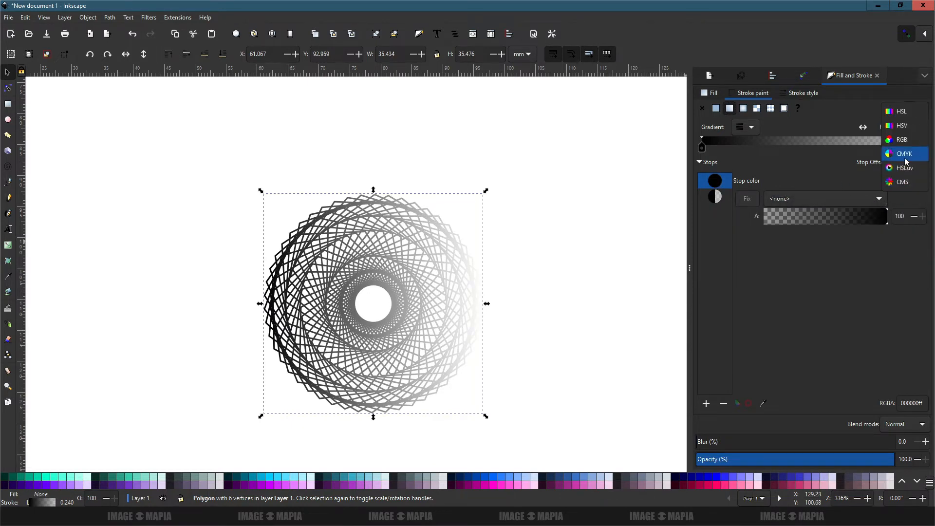
click(900, 142)
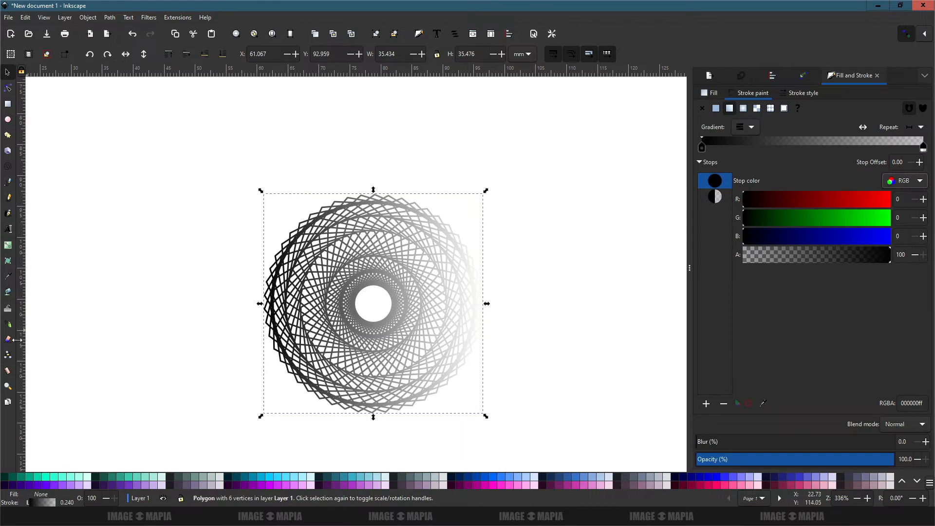
click(8, 245)
click(743, 108)
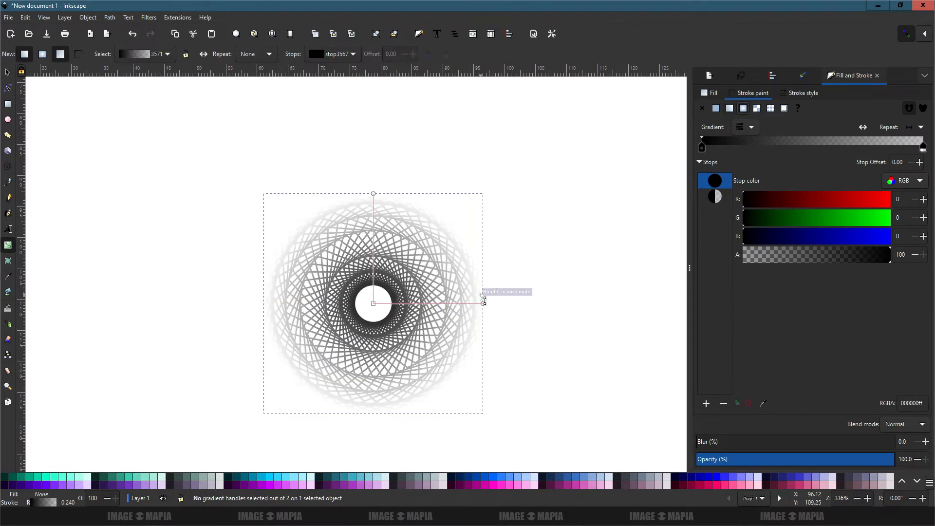
- Preview the HSLuv mode and its colour wheel for the gradient stop, and return the stop to RGB mode
click(917, 182)
click(905, 210)
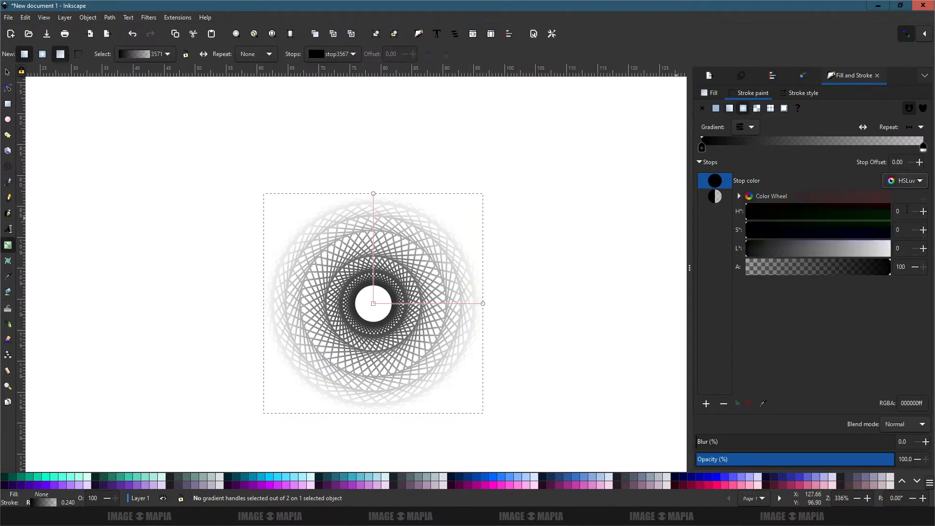
click(746, 198)
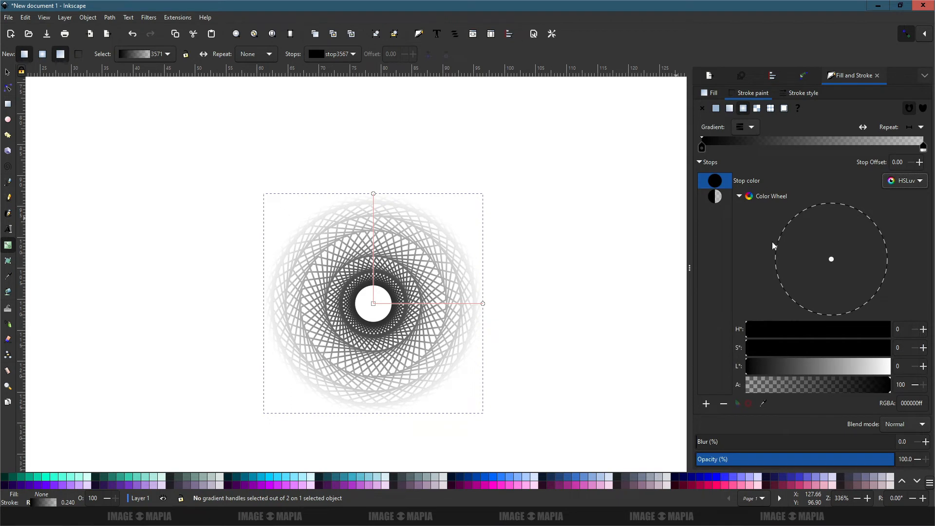
click(750, 197)
click(740, 196)
click(905, 180)
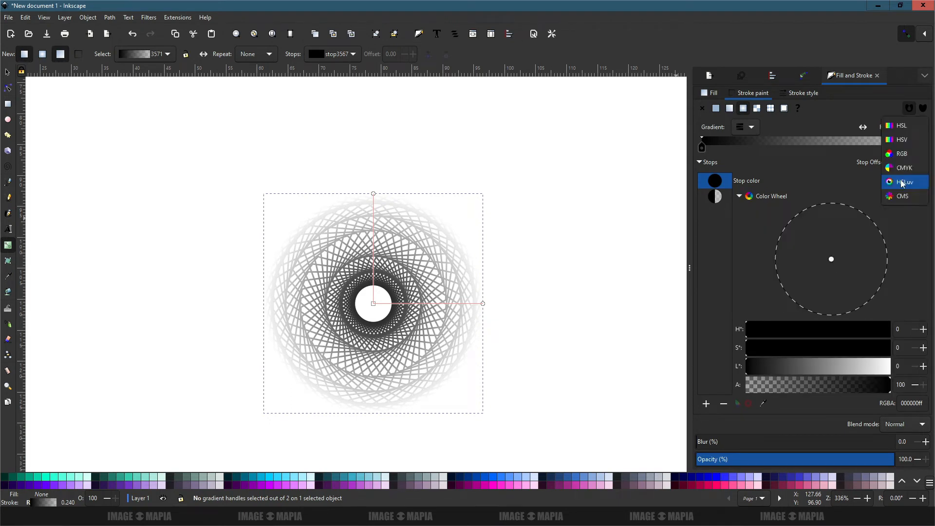
click(904, 167)
click(909, 183)
click(901, 167)
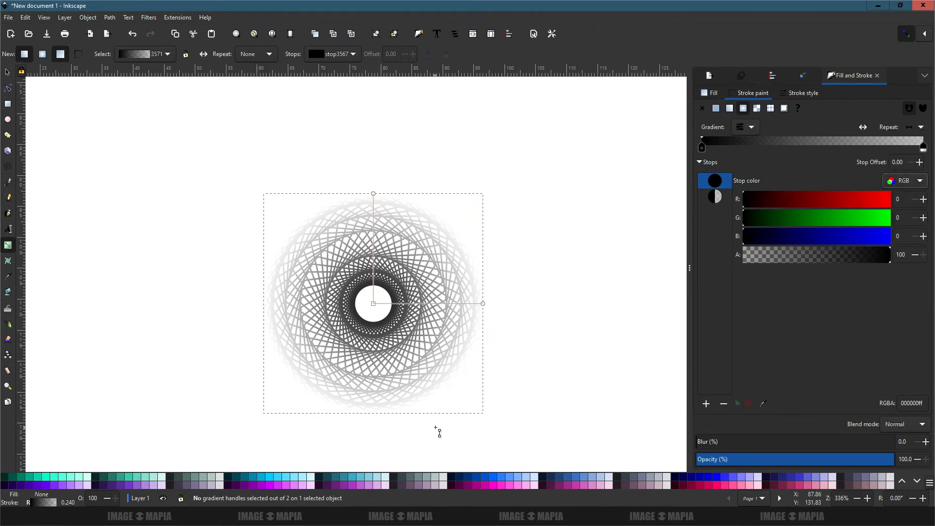
- Colour the radial stroke gradient's centre stop blue and its outer stop opaque pink
click(374, 304)
click(483, 477)
click(483, 303)
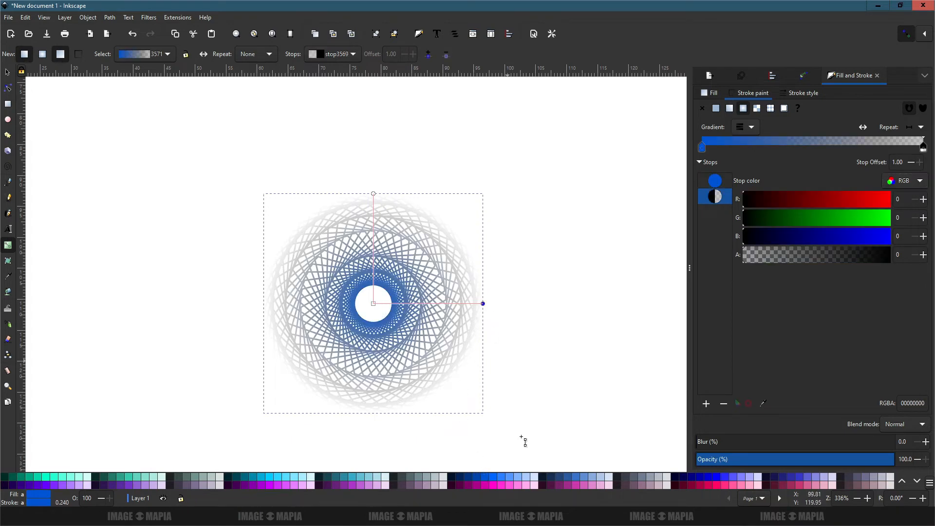
click(704, 487)
- Add three stops to the radial stroke gradient: dark teal at offset 0.44, orange at 0.68 and a blue one at 0.11
double_click(421, 303)
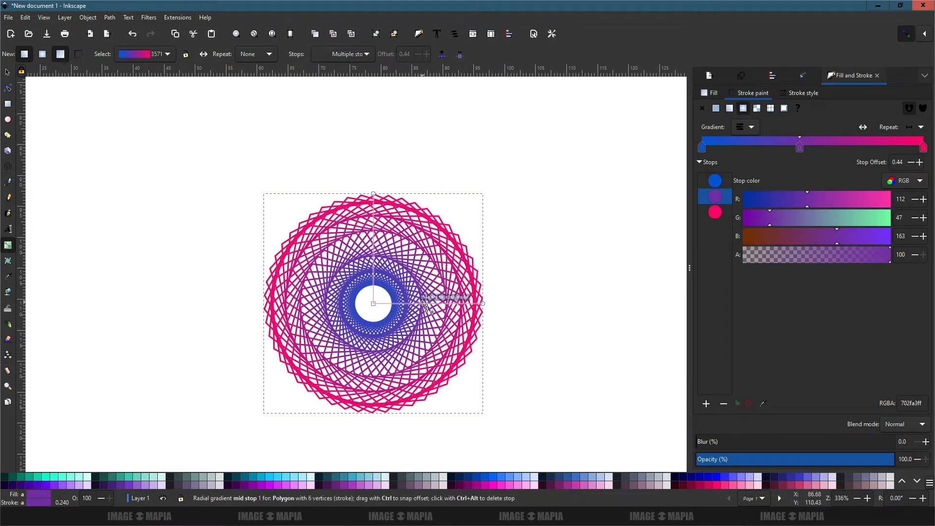
click(231, 481)
double_click(448, 303)
scroll(345, 482, up, 3)
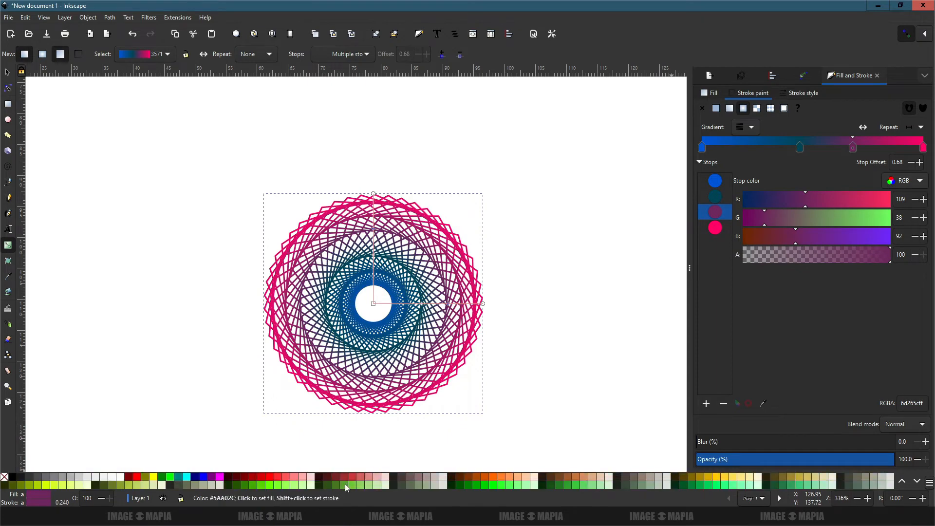
click(504, 478)
double_click(385, 303)
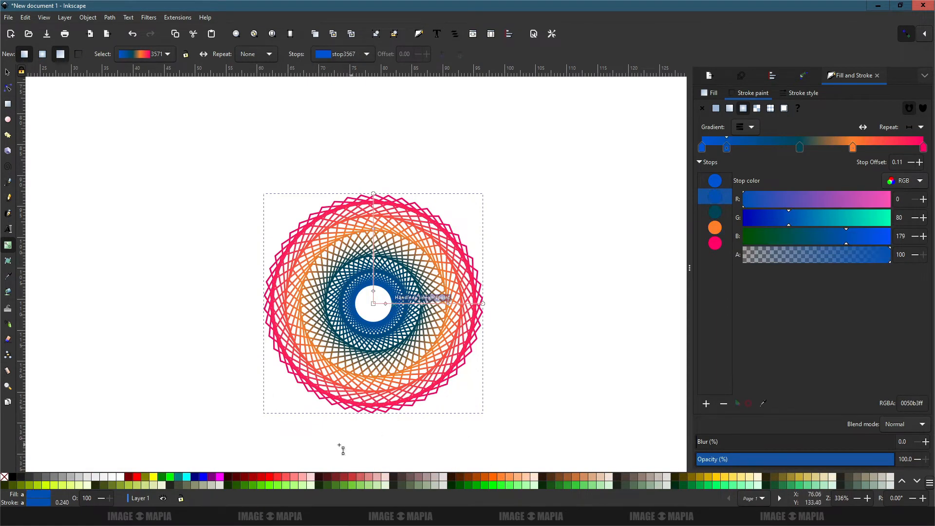
scroll(297, 481, down, 1)
- Try a light blue fill on the rotated pattern and set its fill back to no paint
click(278, 484)
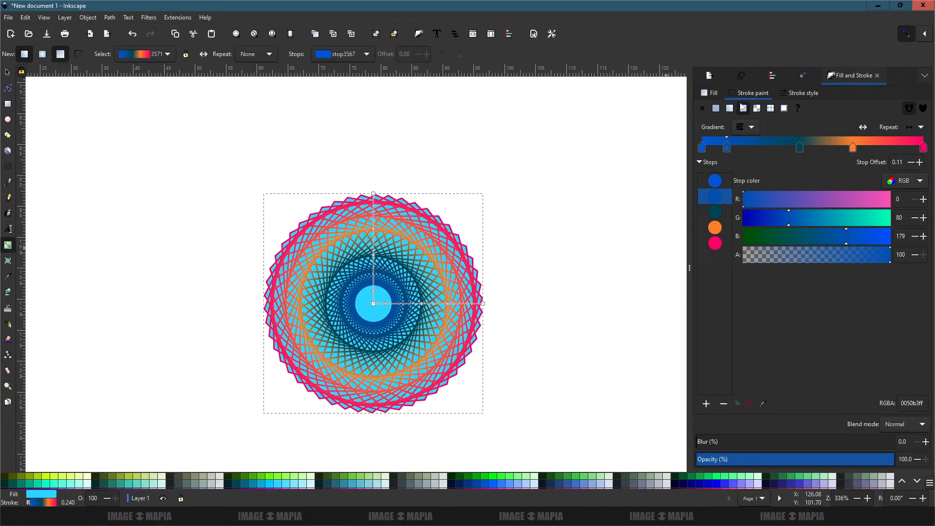
click(711, 92)
click(702, 108)
click(744, 93)
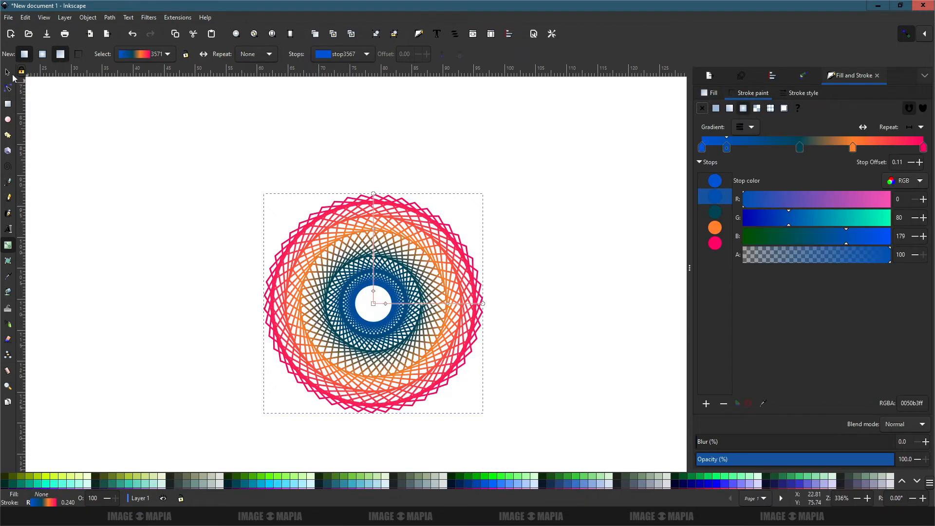
- Scale the coloured pattern up to about 86 mm wide and place it below the dot pattern on the first page
key(s)
scroll(446, 303, down, 3)
drag(330, 306, 372, 349)
drag(357, 323, 345, 304)
scroll(345, 291, up, 1)
scroll(357, 296, down, 2)
- Switch to Notepad, add the line "this is a bit details" to TEXT.txt, and return to Inkscape
key(alt+Tab)
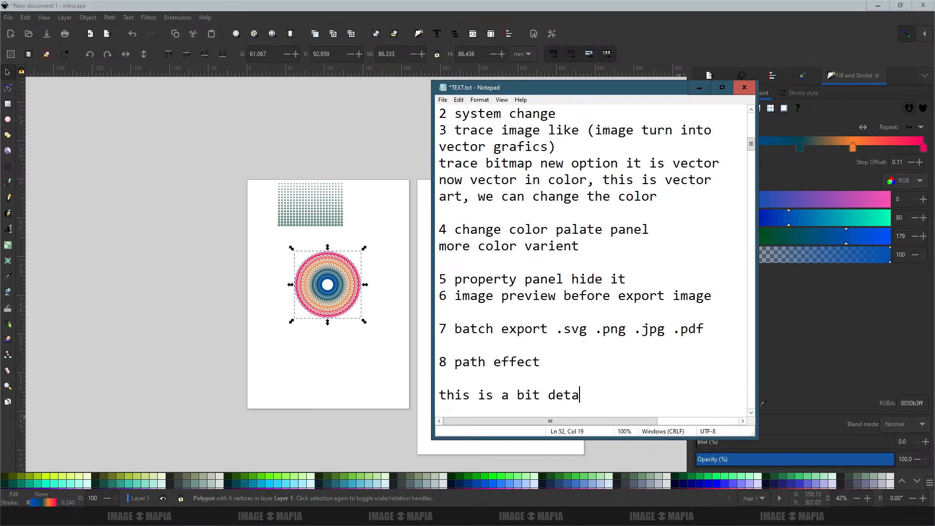
click(698, 88)
scroll(553, 371, down, 2)
click(846, 516)
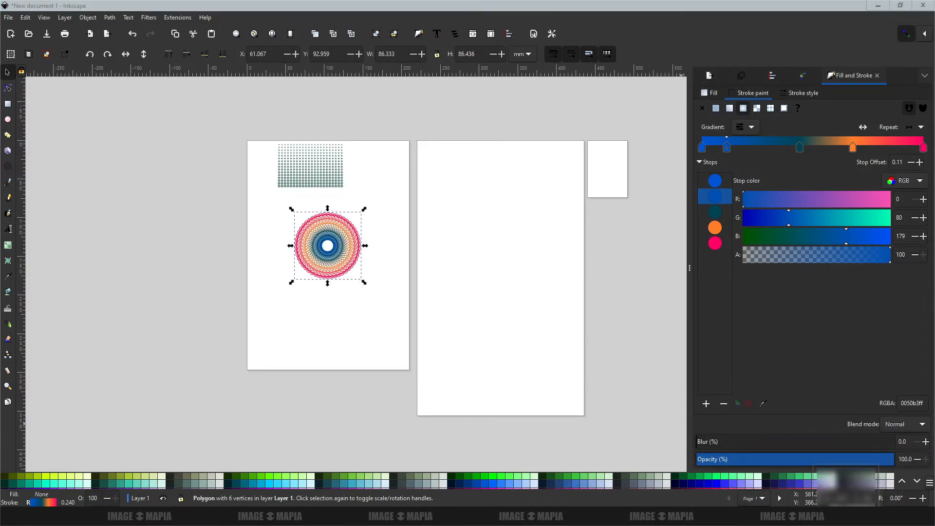
right_click(825, 496)
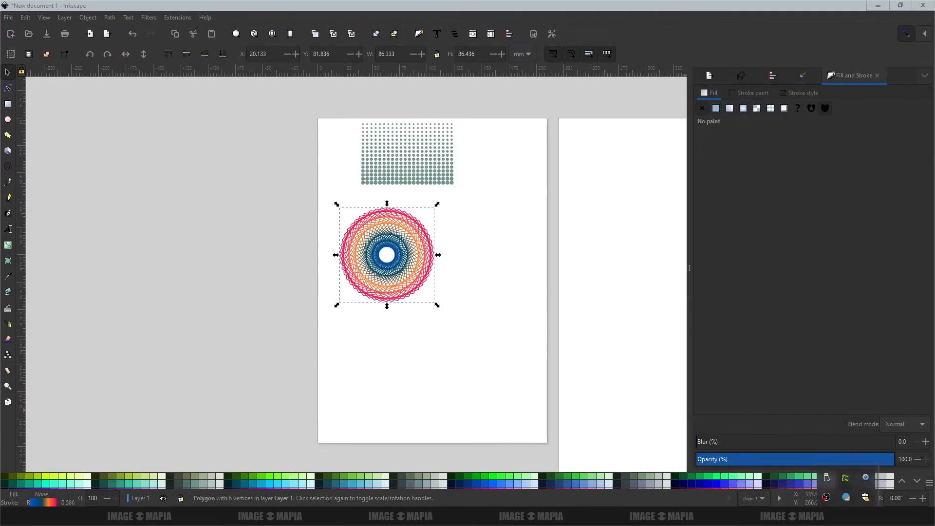
- Switch to Notepad, add the heading "9 gradient effect" to TEXT.txt, and return to Inkscape
key(alt+Tab)
key(Return)
key(Return)
text(9)
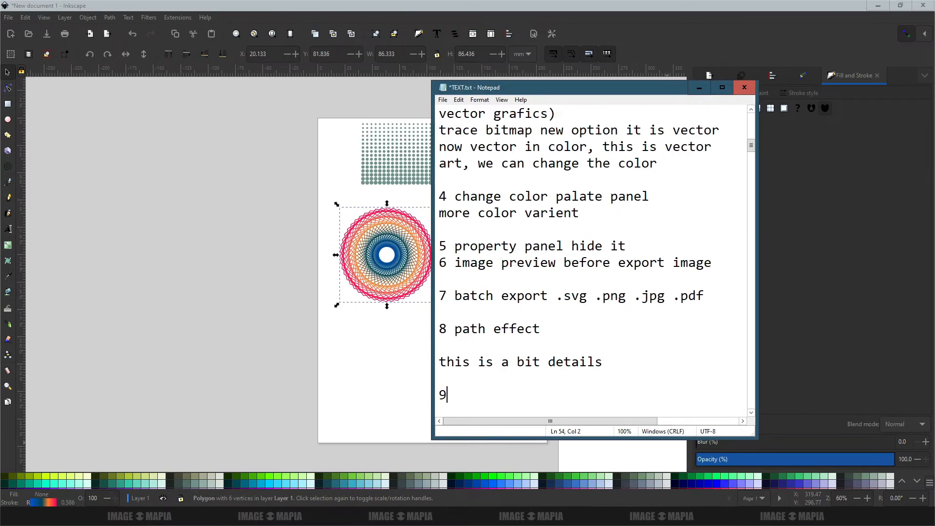
text( gradient effect)
key(Return)
key(Return)
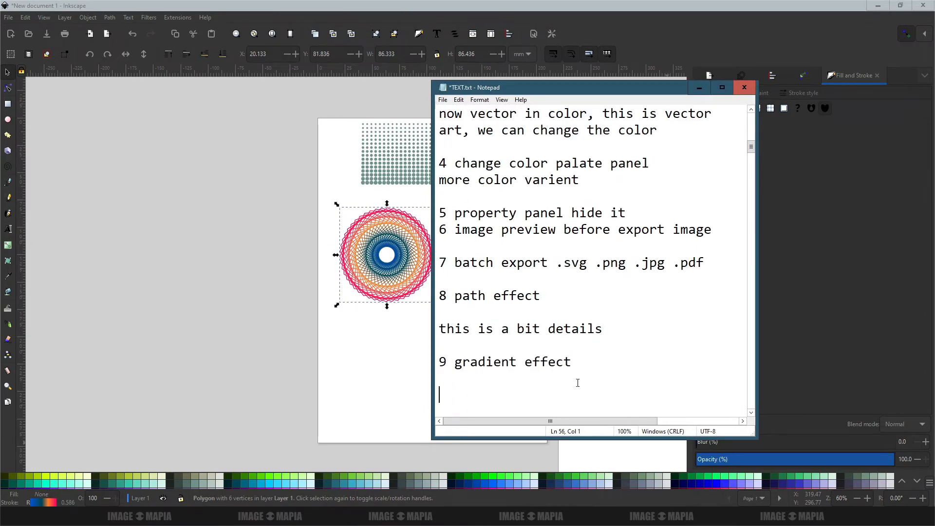
click(704, 90)
- Draw a circle about 66.6 mm in diameter below the coloured pattern on the first page
click(7, 120)
mouse_move(436, 328)
mouse_down()
mouse_move(337, 310)
mouse_move(391, 384)
mouse_up()
key(s)
- Close the Fill and Stroke, Path Effects and neighbouring docked dialogs, and reopen Fill and Stroke for the green circle
click(876, 76)
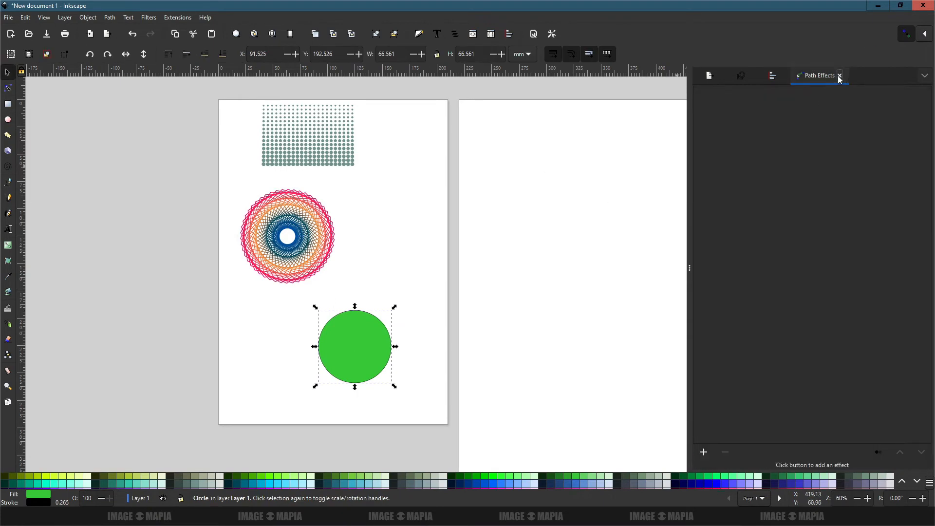
click(839, 76)
click(835, 76)
click(781, 76)
click(924, 77)
click(886, 151)
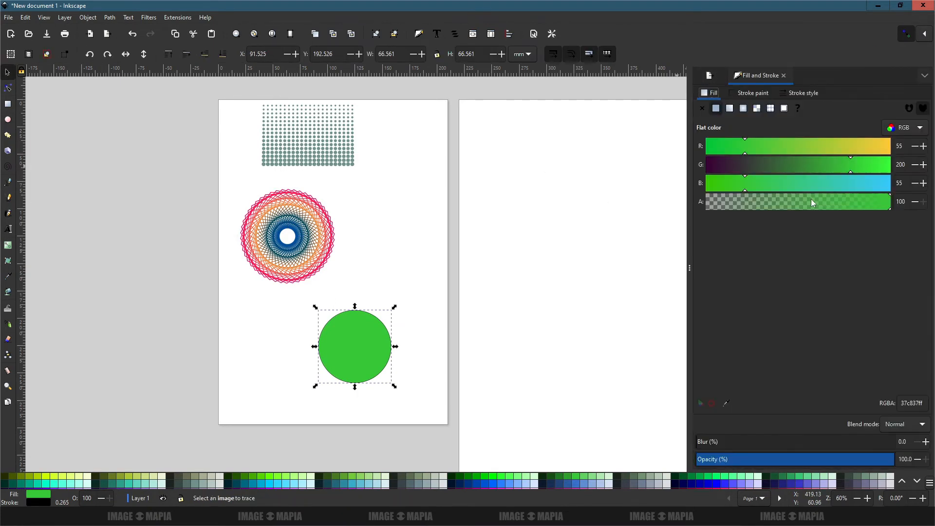
- Remove the green circle's stroke and give it a radial gradient fill
scroll(360, 342, up, 3)
click(756, 97)
click(702, 109)
click(714, 92)
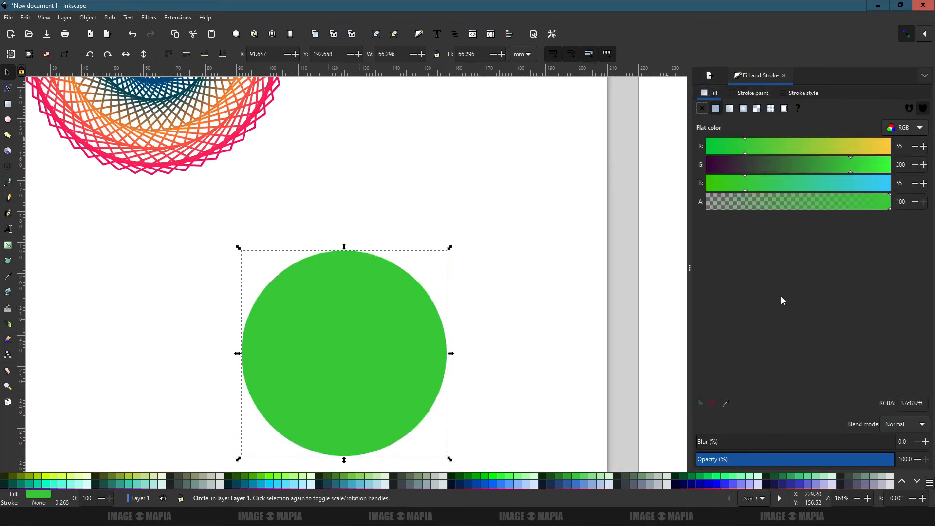
click(743, 108)
scroll(496, 327, down, 3)
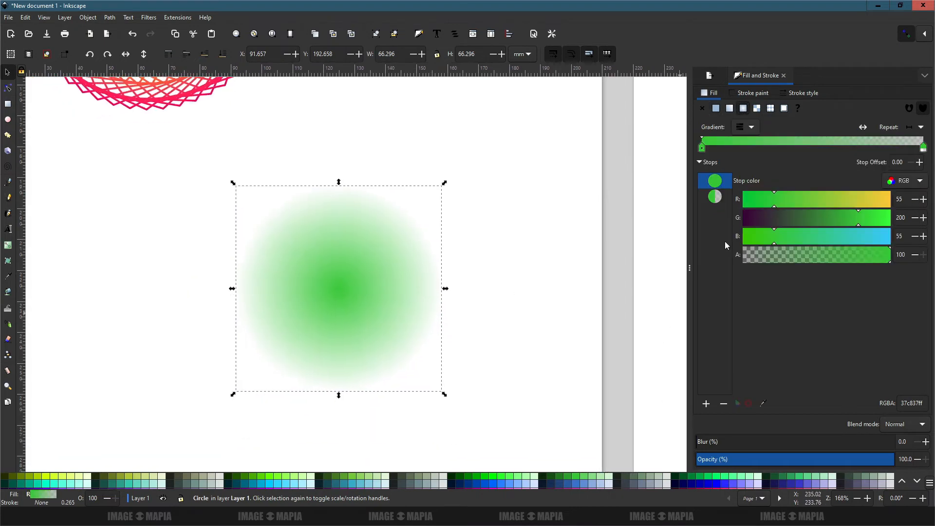
- Add five stops to the circle's radial gradient and spread them along it, with the second and third stops closer to the centre
click(706, 403)
click(705, 403)
drag(813, 147, 757, 147)
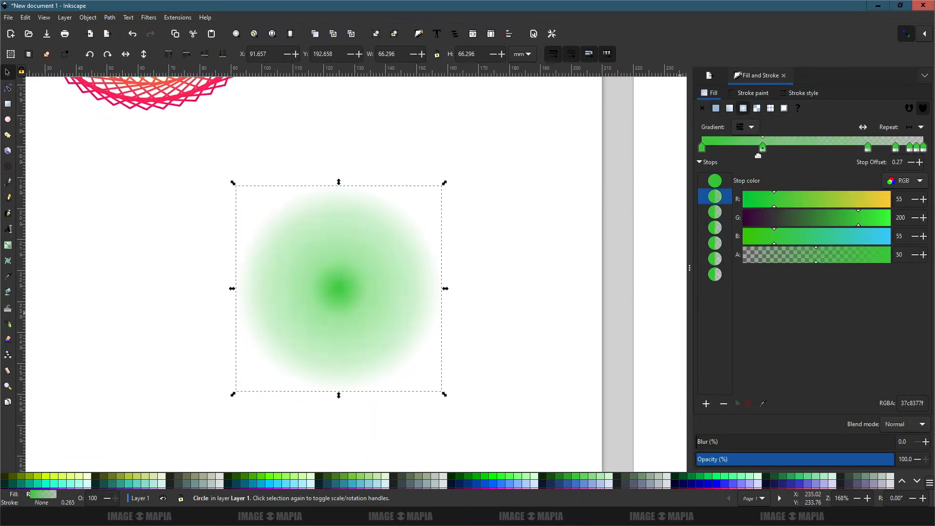
drag(867, 147, 788, 147)
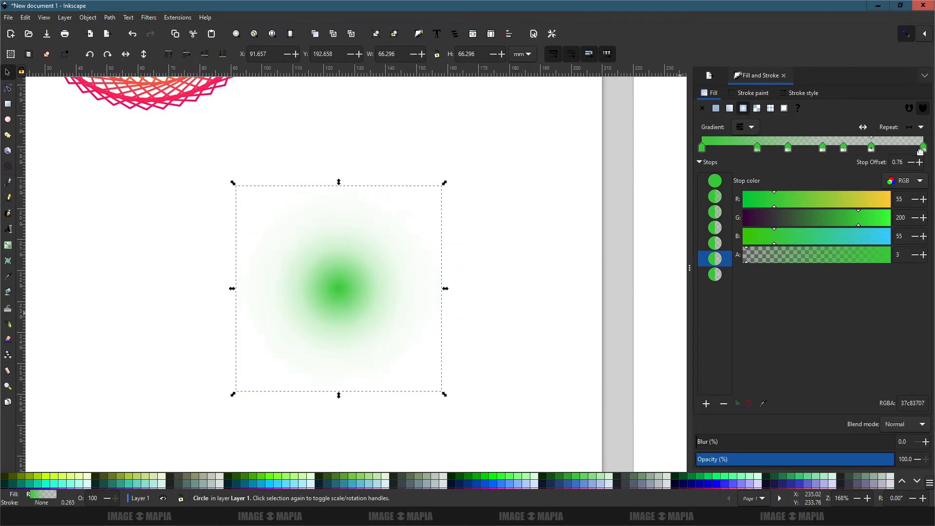
- Move the outermost stop to offset 0.86 at opacity 100 and raise the inner stops' opacity, to 82 at 0.55 and 44 at 0.39
drag(766, 260, 866, 263)
click(871, 148)
click(843, 147)
click(822, 147)
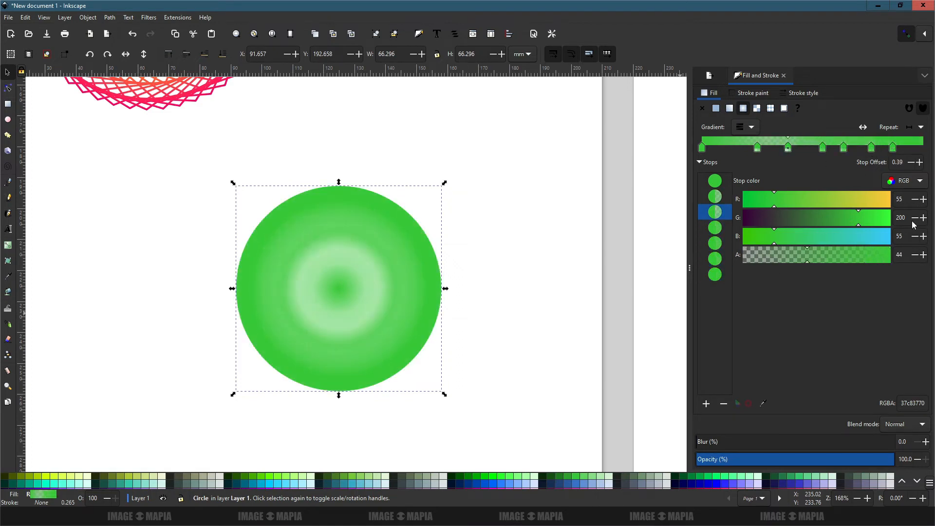
scroll(720, 483, down, 1)
click(746, 484)
key(ctrl+z)
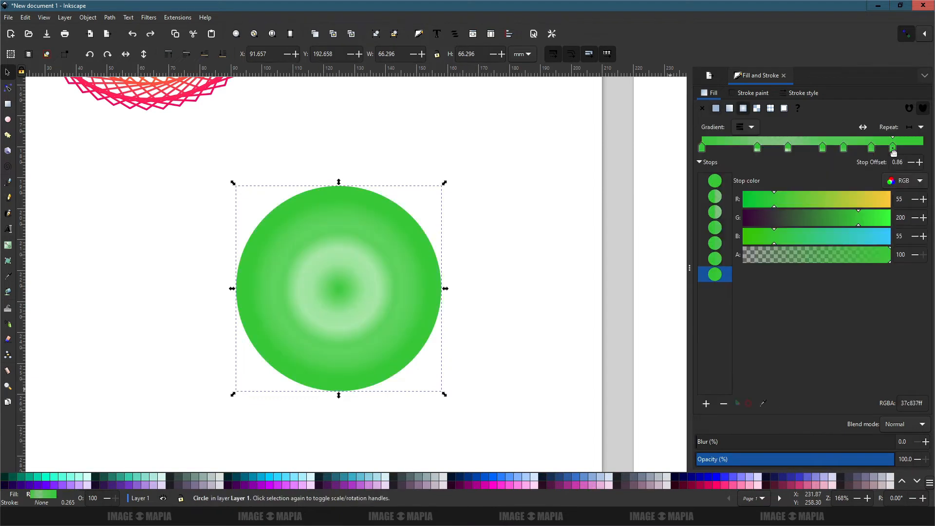
- With the Gradient tool, colour the outermost stop slate grey (53676c) and the stop at offset 0.76 red (FF2A2A)
click(8, 246)
ctrl+scroll(442, 297, up, 3)
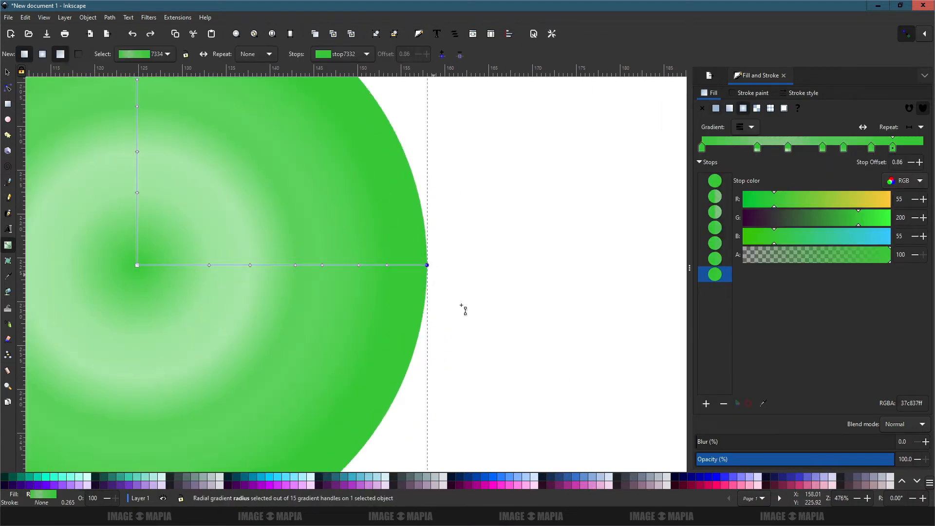
click(567, 476)
click(409, 477)
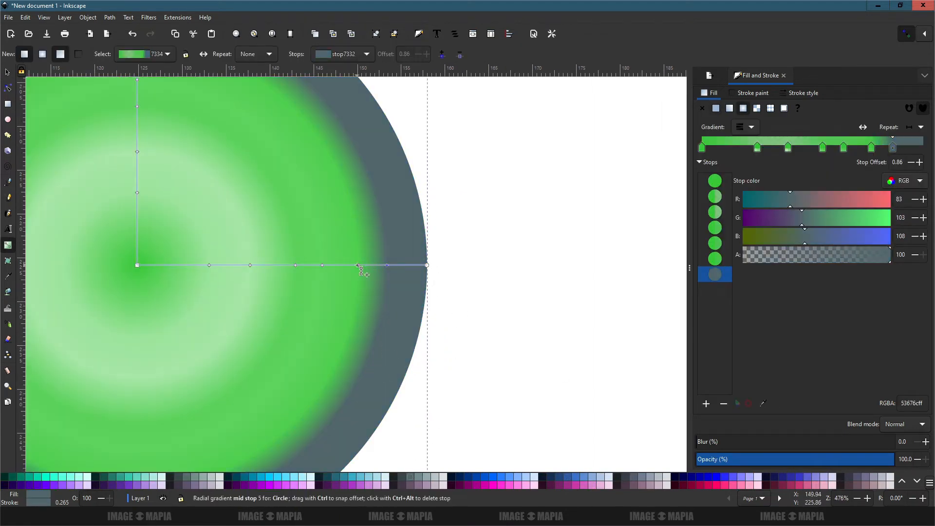
click(358, 265)
scroll(276, 479, up, 2)
click(278, 477)
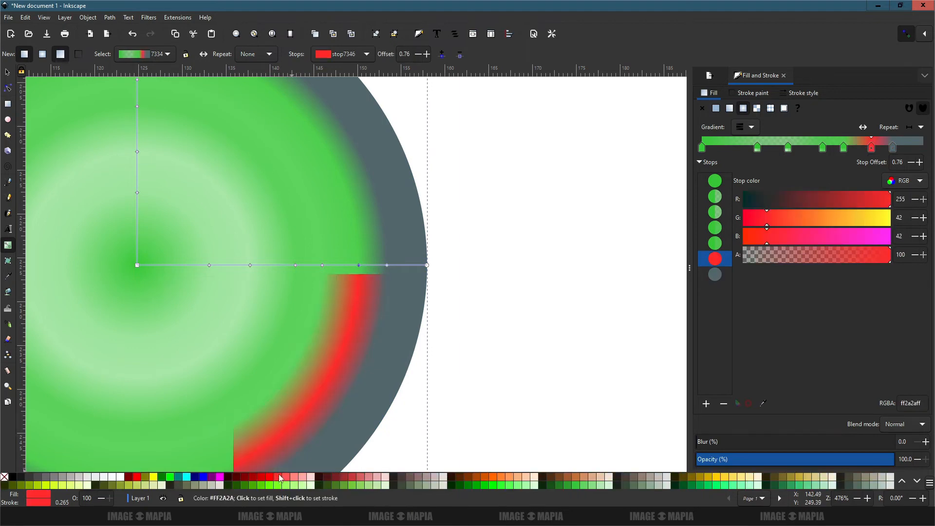
- Colour the gradient stop just inside the red one dark brown and the stop at offset 0.55 dark blue
click(321, 265)
click(468, 477)
click(295, 265)
scroll(463, 482, down, 3)
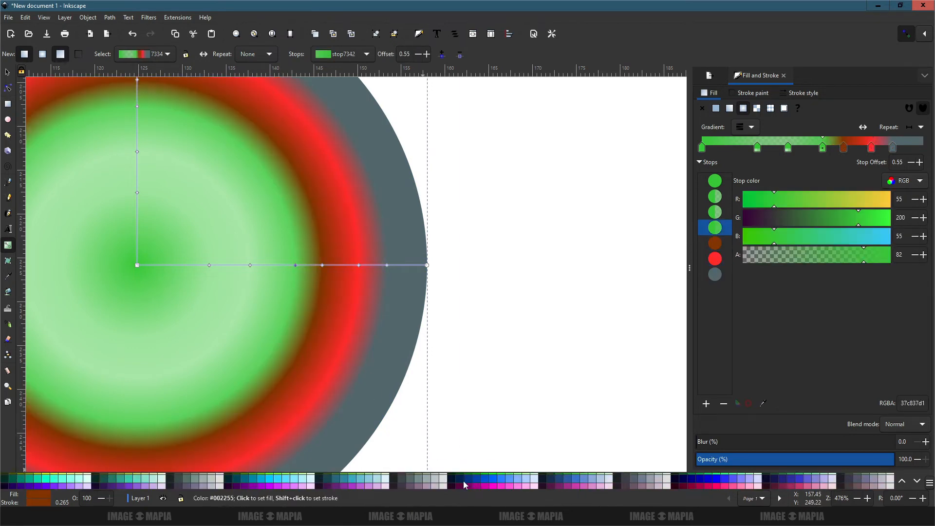
click(473, 479)
- Colour the gradient stop at offset 0.39 orange (ff7f2a) and the stop at offset 0.25 tan (D38D5F)
drag(291, 342, 448, 366)
click(407, 289)
scroll(447, 481, up, 3)
click(502, 477)
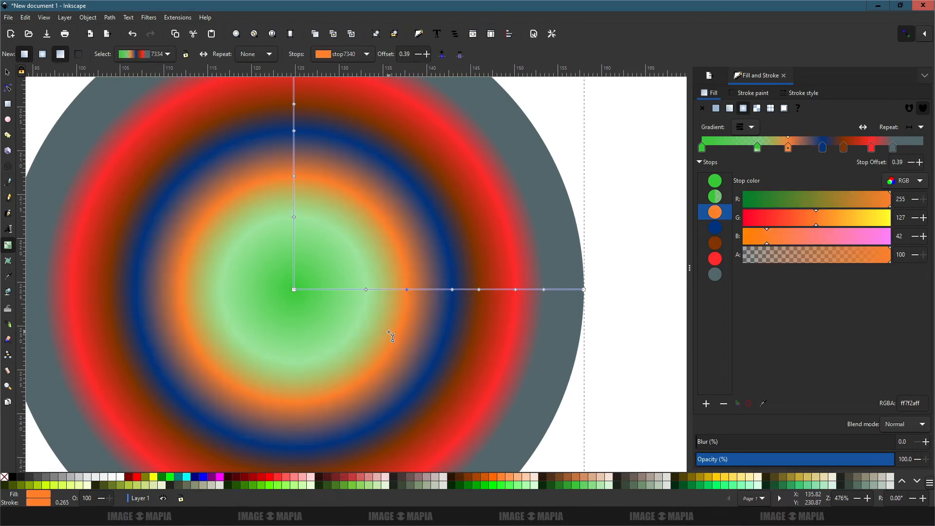
key(shift+Tab)
click(506, 478)
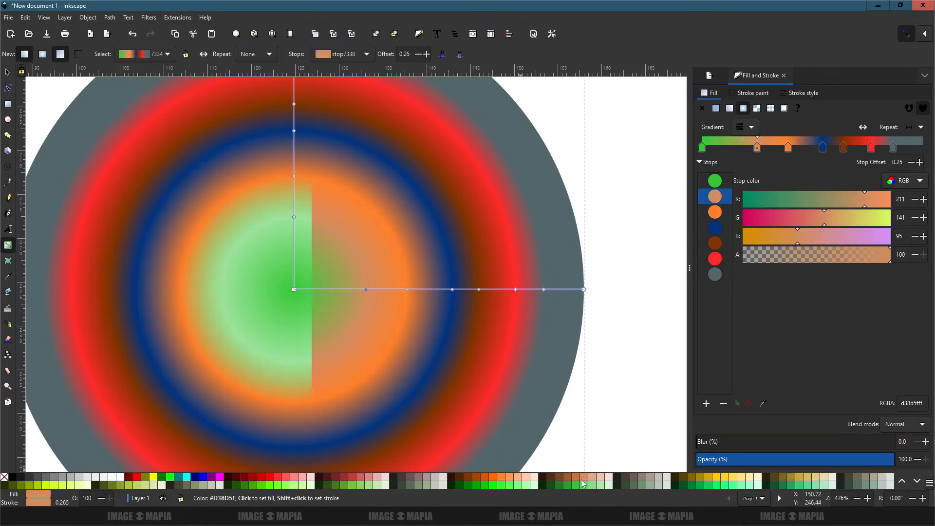
- Colour the gradient's centre stop light warm grey (c8beb7)
key(shift+Tab)
click(39, 480)
drag(358, 332, 409, 323)
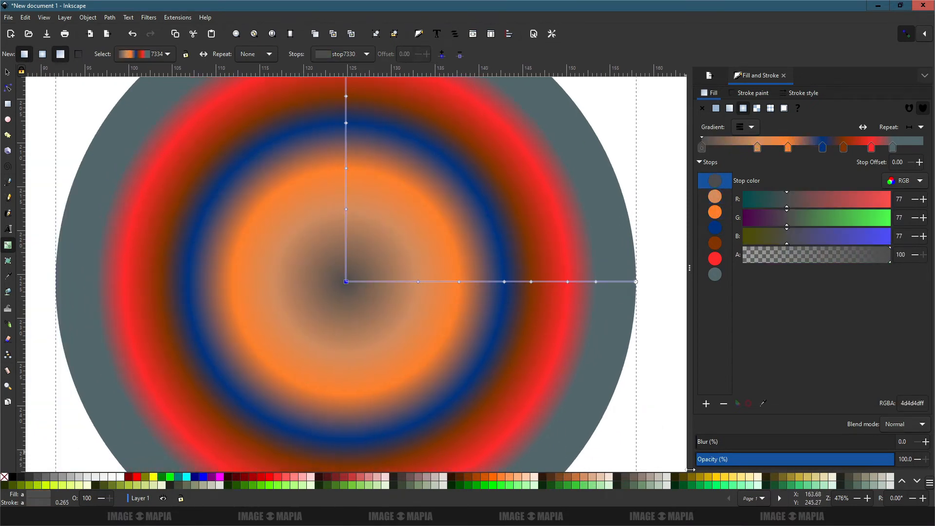
scroll(605, 490, down, 3)
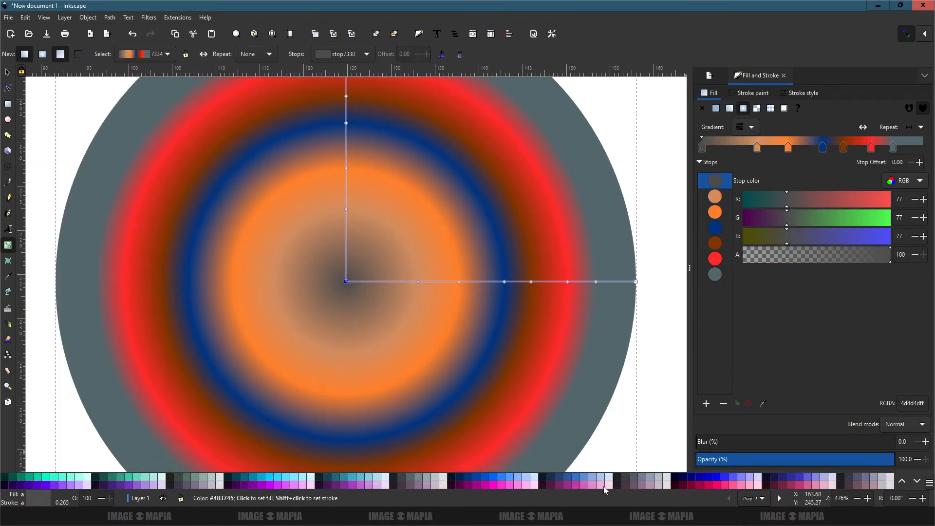
scroll(407, 481, up, 3)
click(402, 478)
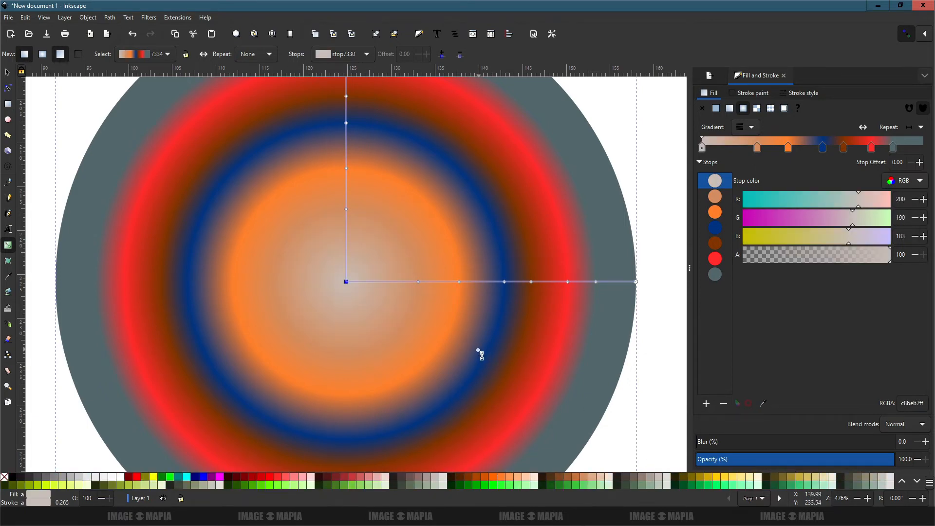
- Move the gradient circle beside the rosette pattern on the first page and enlarge it to about 80 mm in diameter
scroll(480, 354, down, 2)
click(6, 74)
drag(321, 306, 273, 241)
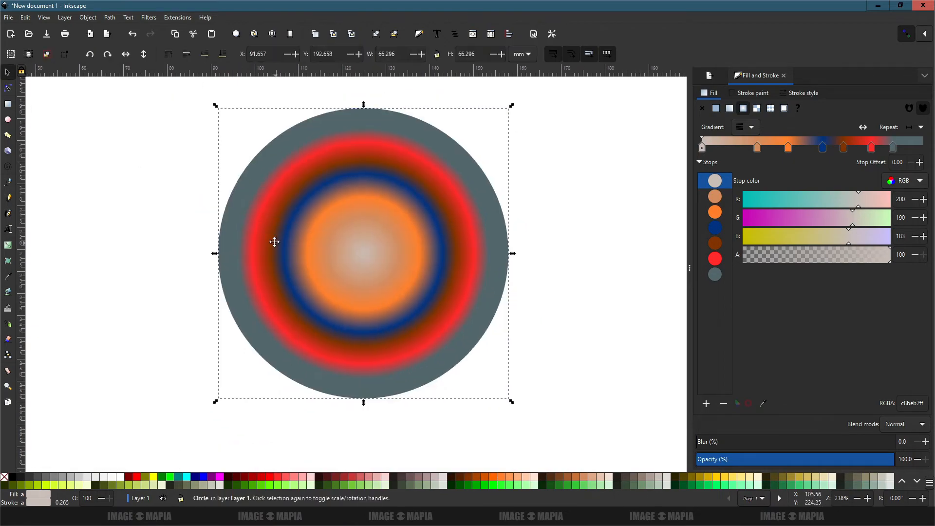
scroll(360, 252, down, 3)
drag(360, 252, 350, 406)
drag(356, 380, 389, 231)
drag(437, 205, 463, 253)
click(465, 254)
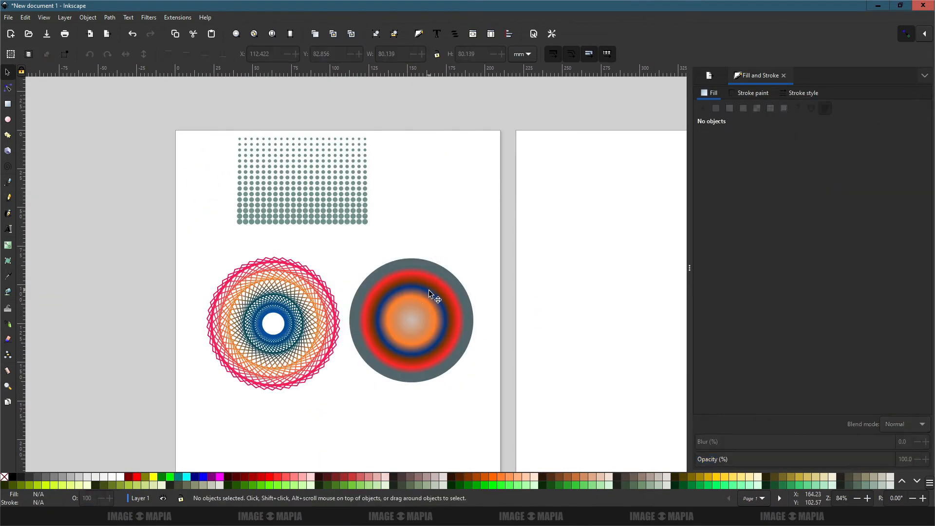
- Nudge the gradient circle to about X 111, Y 85 mm beside the rosette pattern
scroll(403, 317, up, 2)
scroll(405, 324, down, 1)
scroll(408, 288, up, 2)
drag(408, 360, 396, 273)
scroll(408, 288, down, 2)
drag(488, 373, 482, 274)
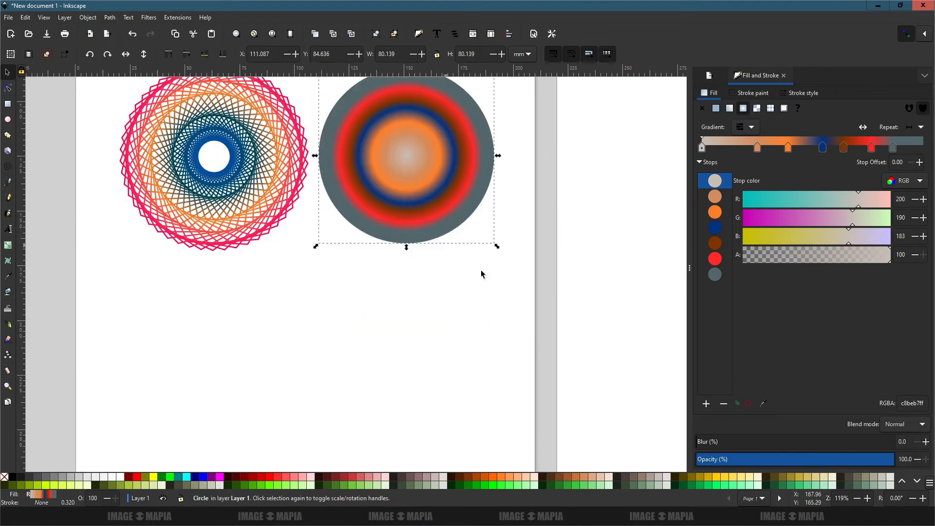
- Switch to Notepad, add the heading "10 text effect along side" to TEXT.txt, and return to Inkscape
click(691, 516)
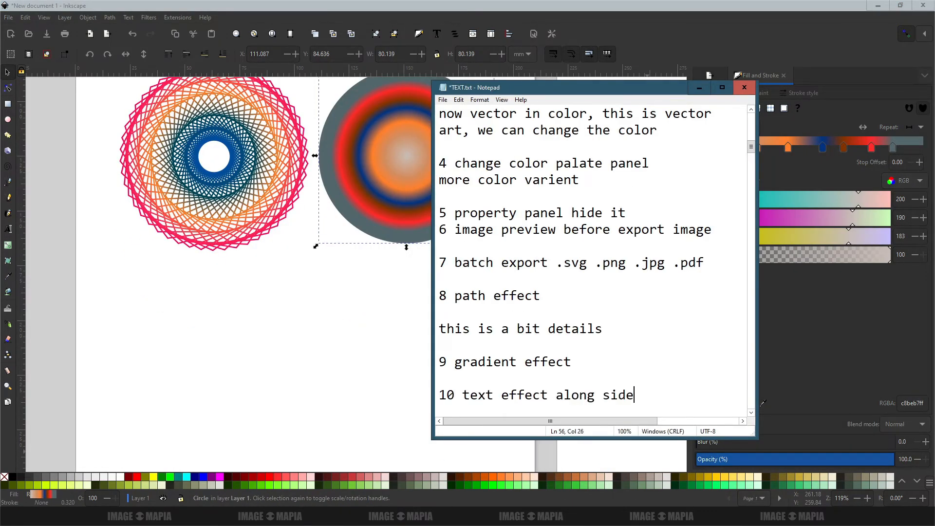
click(699, 88)
- Bring the blue car photo from the file browser into the Inkscape drawing as an embedded image
scroll(424, 287, down, 3)
click(292, 516)
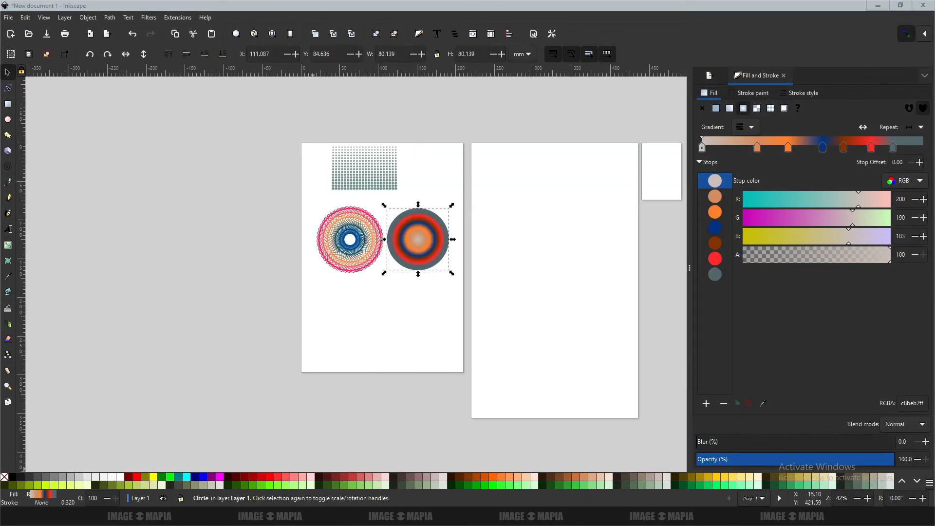
drag(336, 96, 0, 80)
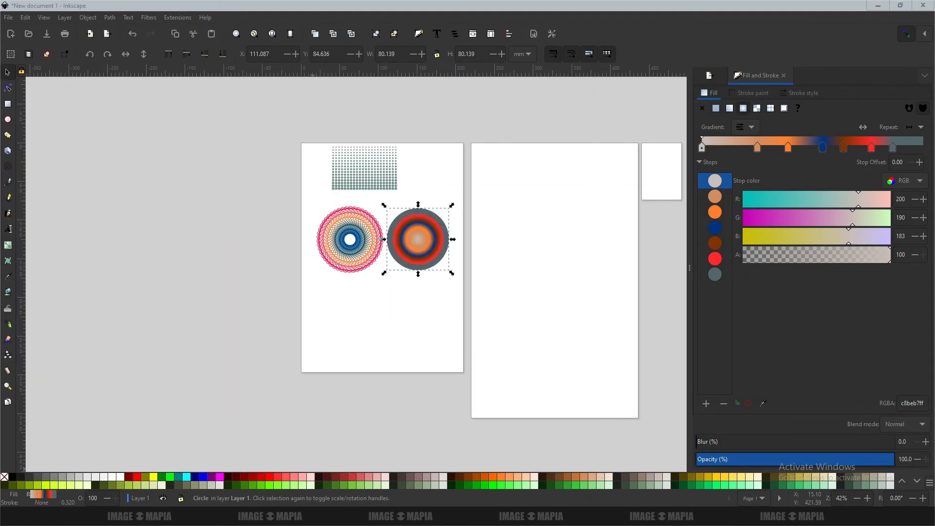
drag(372, 320, 372, 319)
click(245, 227)
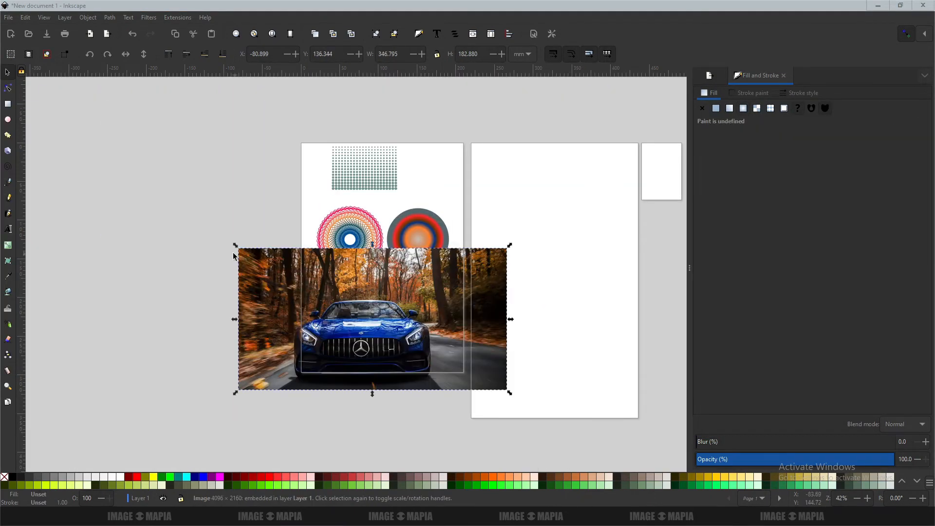
- Scale the car image down to about 75.6 × 39.9 mm and place it at the first page's left edge, below the rosette
drag(234, 246, 446, 332)
drag(498, 376, 351, 302)
scroll(351, 304, up, 3)
mouse_move(424, 516)
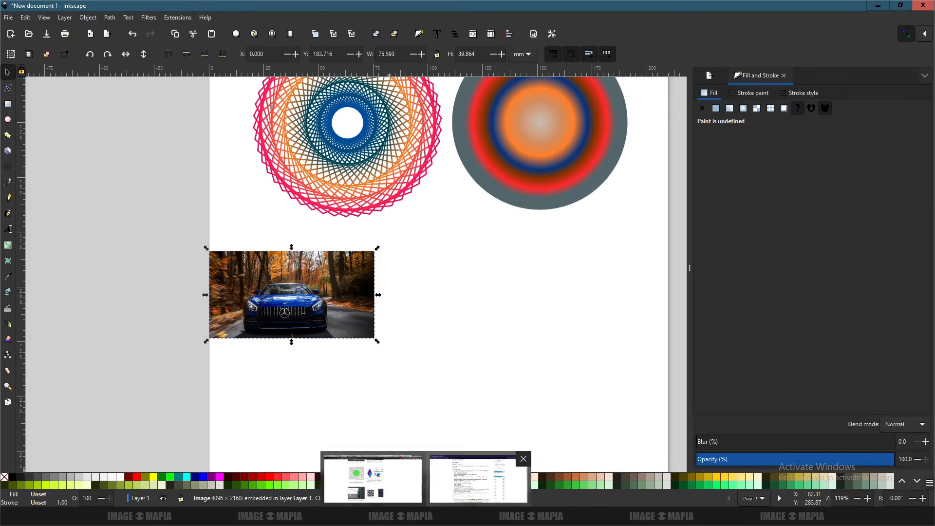
click(476, 479)
drag(289, 382, 224, 219)
click(473, 294)
click(426, 516)
- Move the car image up and left to about X -14, Y 168 mm, just below the rosette
drag(323, 298, 283, 255)
- Switch to Notepad and add the line "i import text from net" below heading 10 in TEXT.txt
key(alt+Tab)
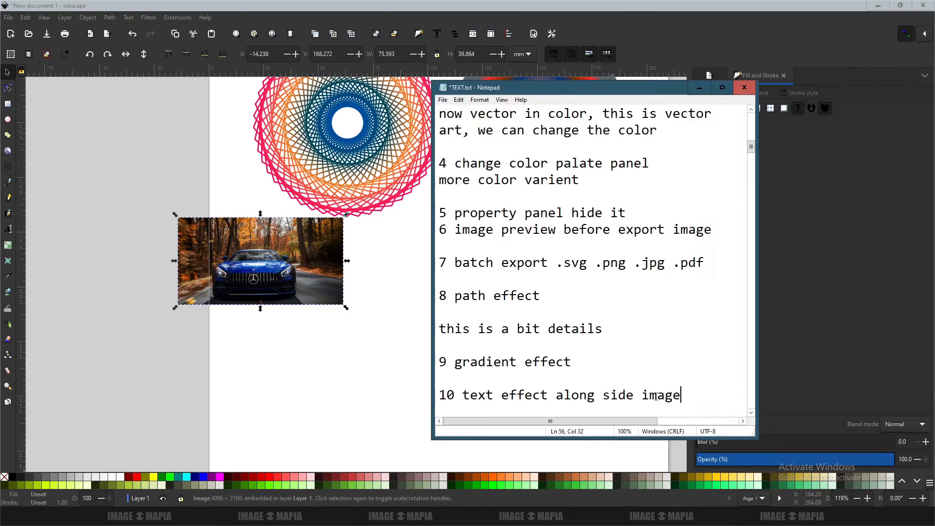
key(Return)
key(Return)
text(i import text fro)
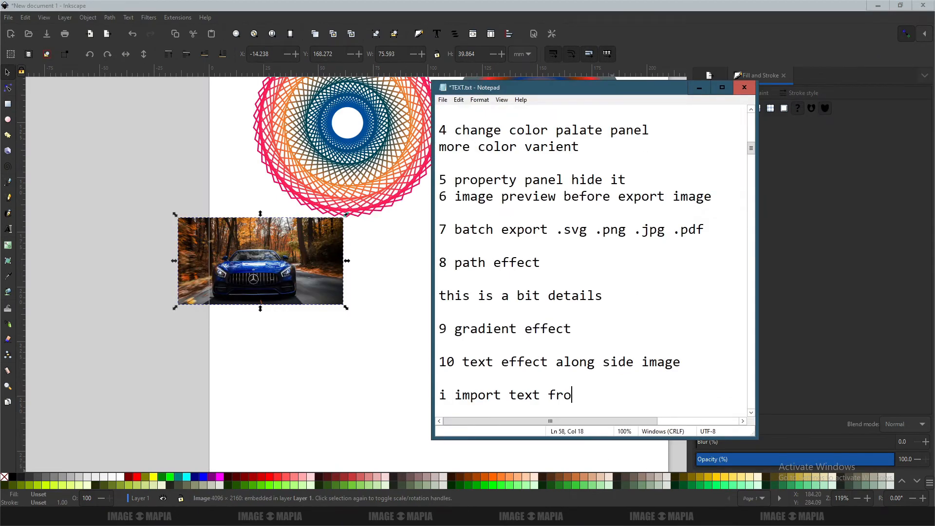
text(m net)
- Switch to the browser and search for "inkscape wiki" in a new tab
key(alt+Tab)
key(ctrl+t)
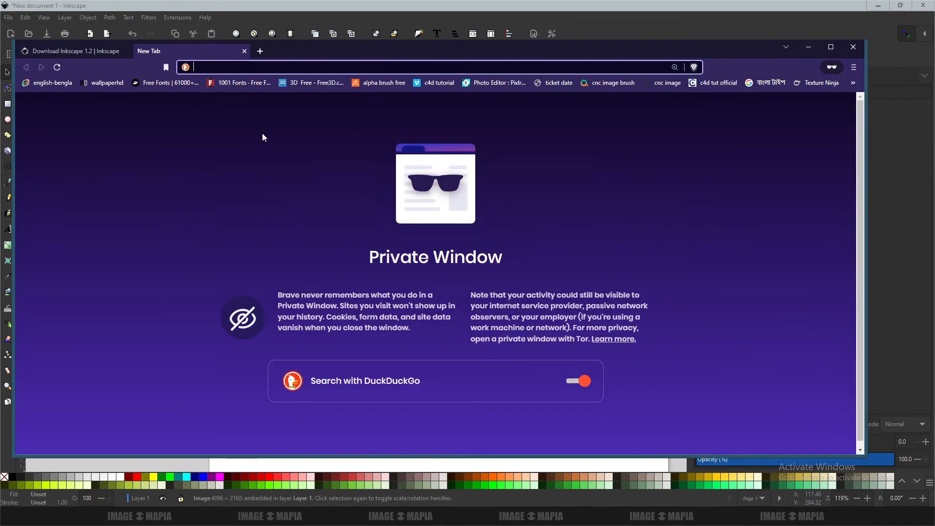
text(inkscape wiki)
key(Return)
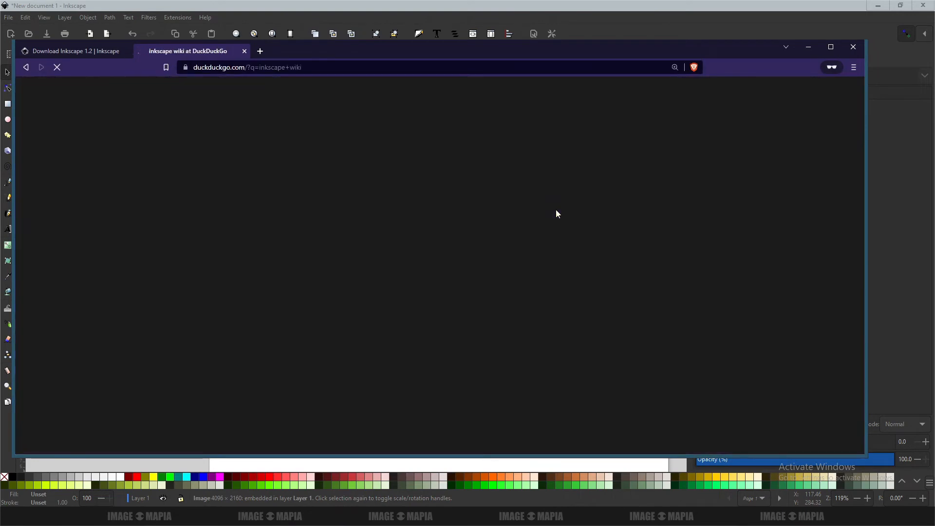
- Copy the Inkscape description, including the initial release date, from the search result's info box and return to Inkscape
click(666, 389)
drag(710, 369, 562, 225)
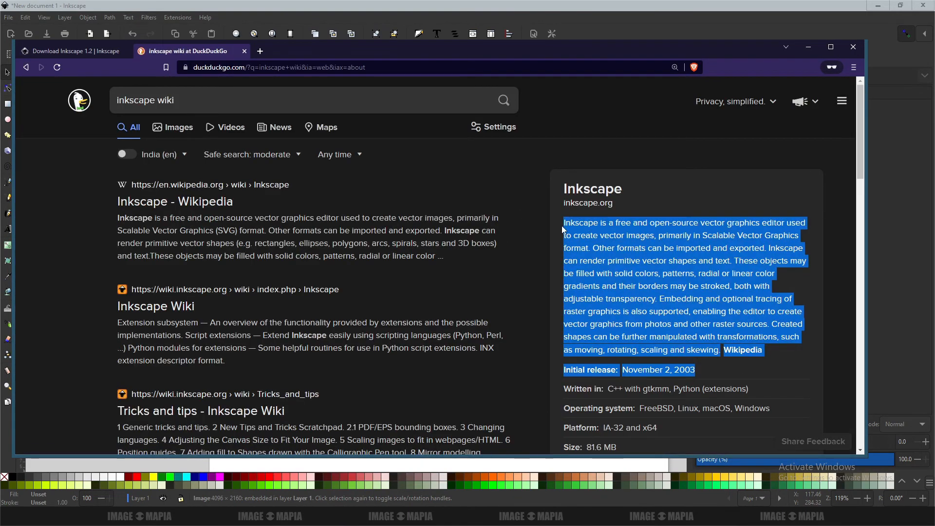
right_click(616, 261)
click(639, 268)
click(808, 47)
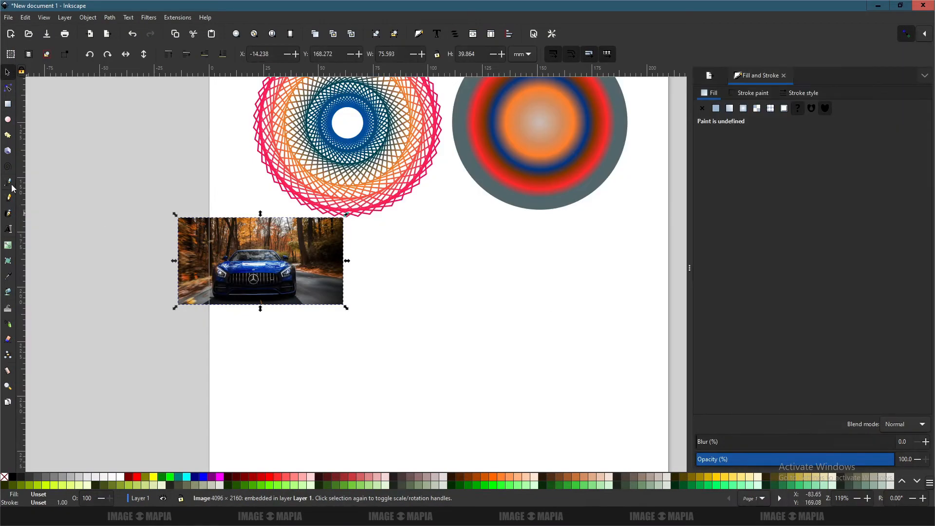
- Paste the copied description as a text object beside the car image and set its font size to 10 pt
click(9, 228)
click(421, 278)
key(ctrl+v)
scroll(510, 273, right, 6)
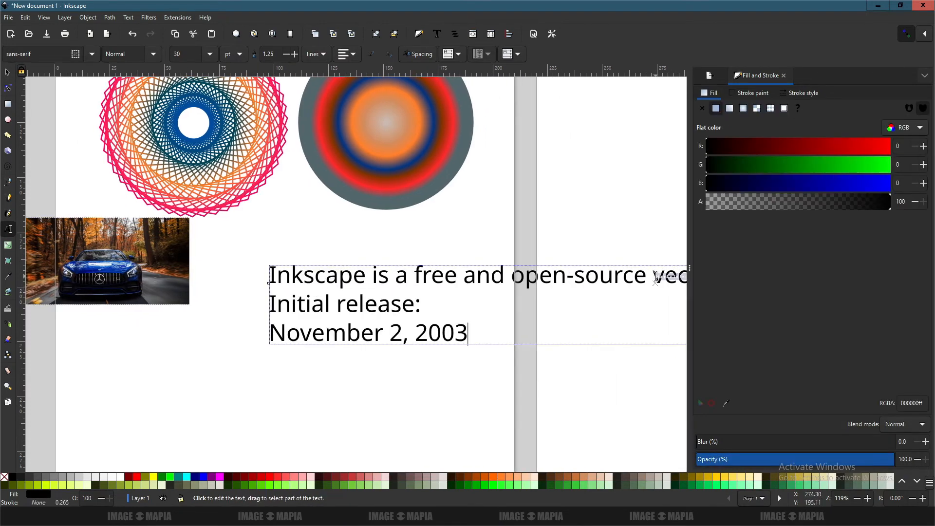
key(ctrl+a)
text(10)
key(Return)
- Insert line breaks in the pasted text after "graphics", "Scalable", "imported", "shapes" and "patterns,"
click(452, 282)
key(Return)
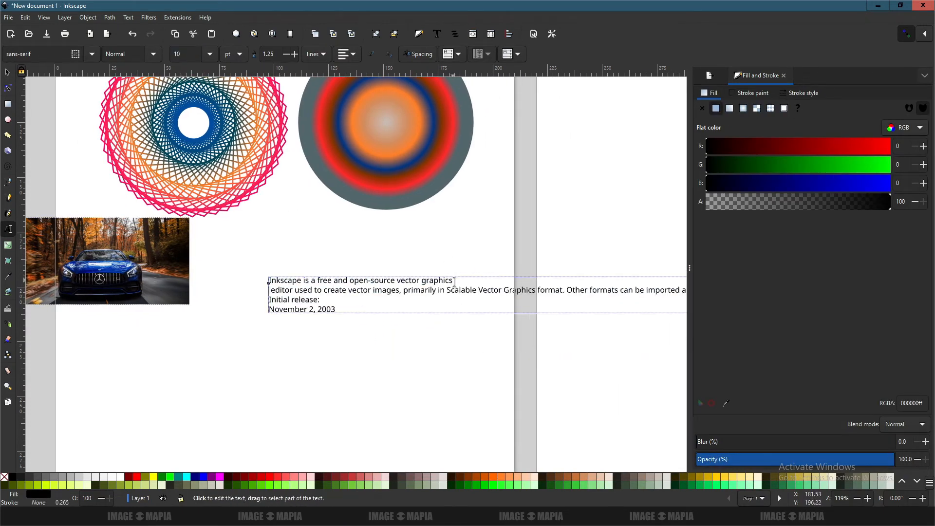
click(477, 291)
key(Return)
click(474, 300)
key(Return)
click(483, 309)
key(Return)
click(500, 319)
key(Return)
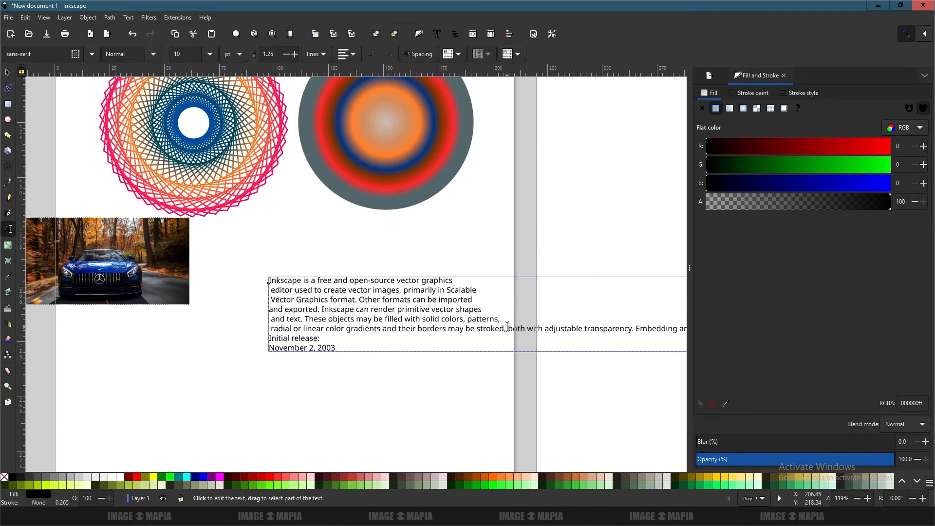
- Break the remaining long text after "stroked,", "tracing", "create", "Created" and "transformations,", and finish editing the text
click(506, 328)
key(Return)
click(515, 338)
key(Return)
click(497, 358)
key(Return)
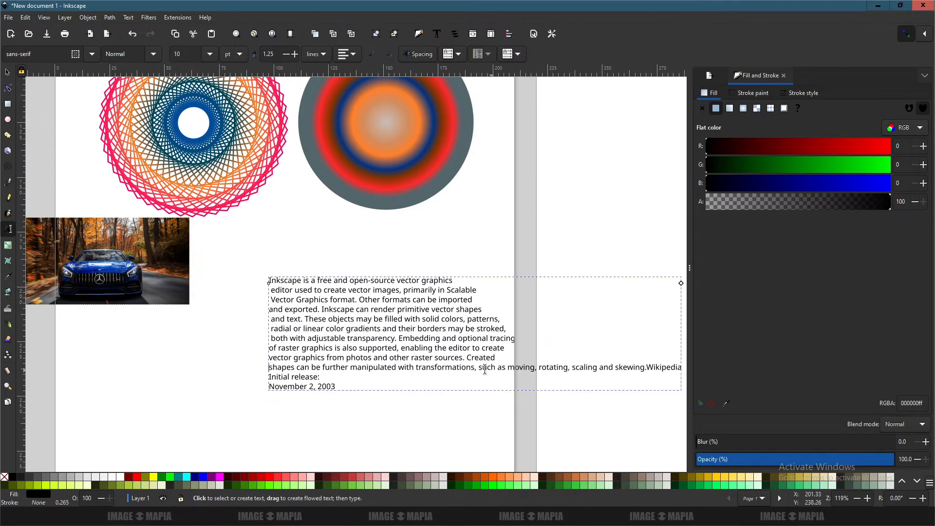
click(477, 367)
key(Return)
key(F1)
scroll(317, 331, right, 2)
scroll(316, 331, down, 1)
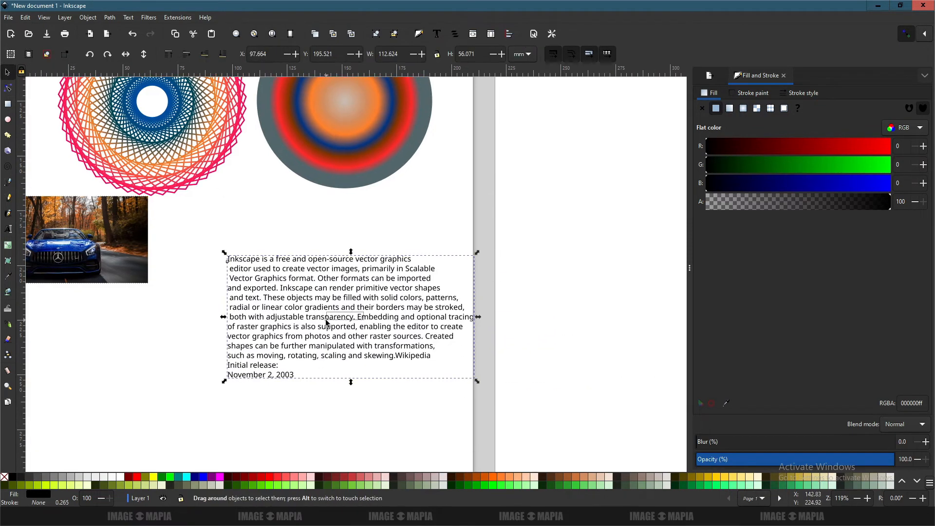
- Right-align the whole text block and move it back onto the first page, beside the car image
key(F8)
key(ctrl+a)
click(347, 54)
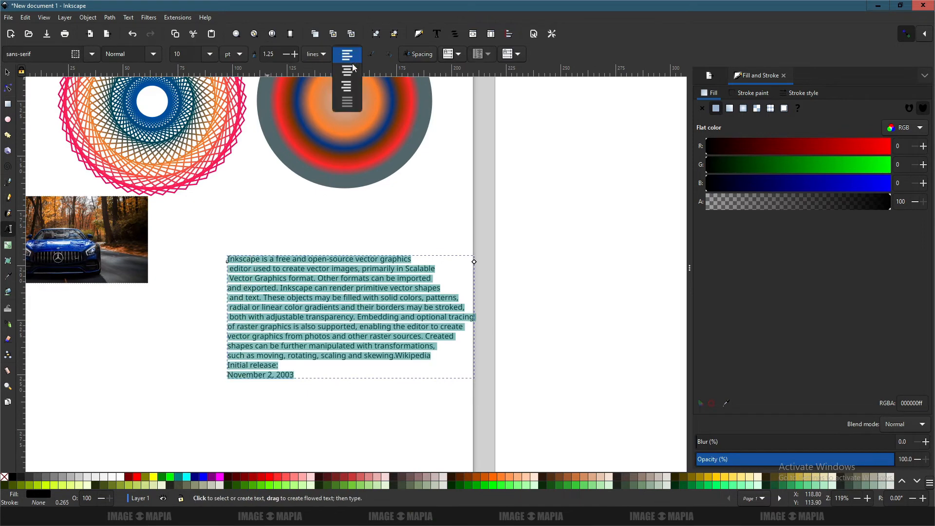
click(346, 88)
click(352, 99)
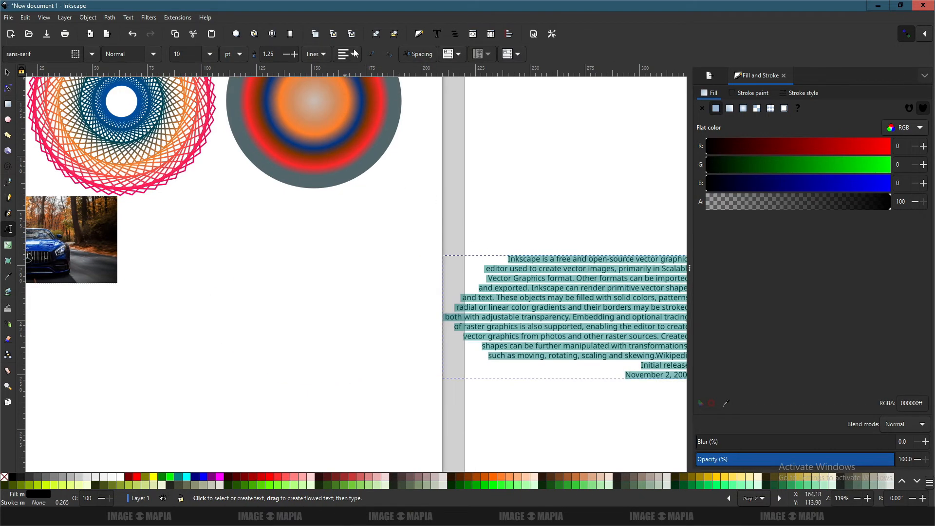
key(F1)
drag(539, 299, 236, 319)
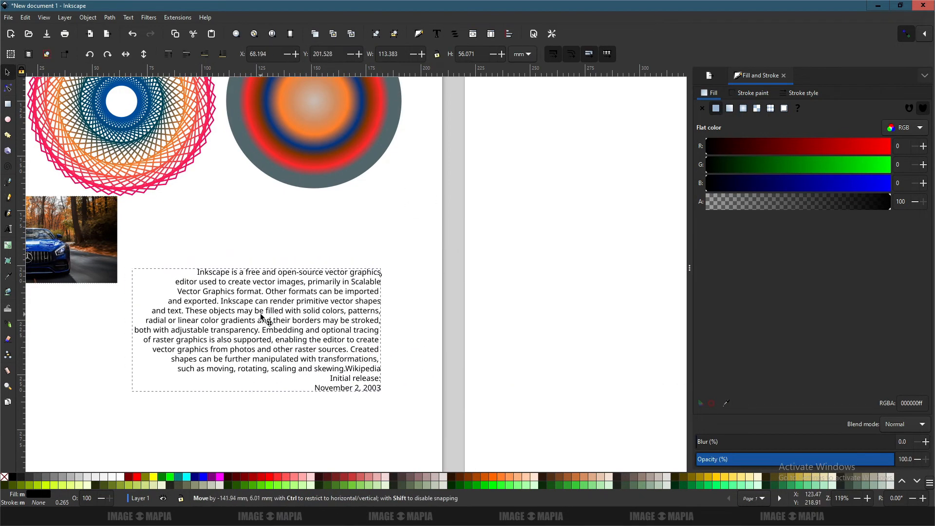
- Recolour the paragraph beside the car image with the dark grey-green fill 3e4837
key(ctrl+s)
click(267, 19)
click(402, 477)
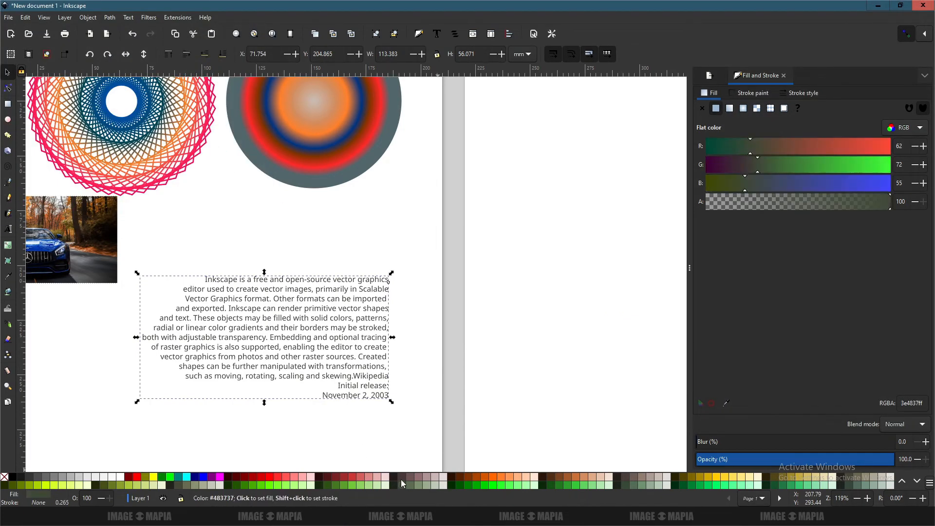
- Draw a rectangle about 71 by 44 mm below the car image and a circle about 28 mm in diameter beside it
drag(329, 328, 412, 282)
click(401, 194)
key(r)
mouse_move(85, 323)
mouse_down()
mouse_move(108, 359)
mouse_move(240, 419)
mouse_up()
click(8, 122)
drag(264, 371, 347, 438)
click(7, 72)
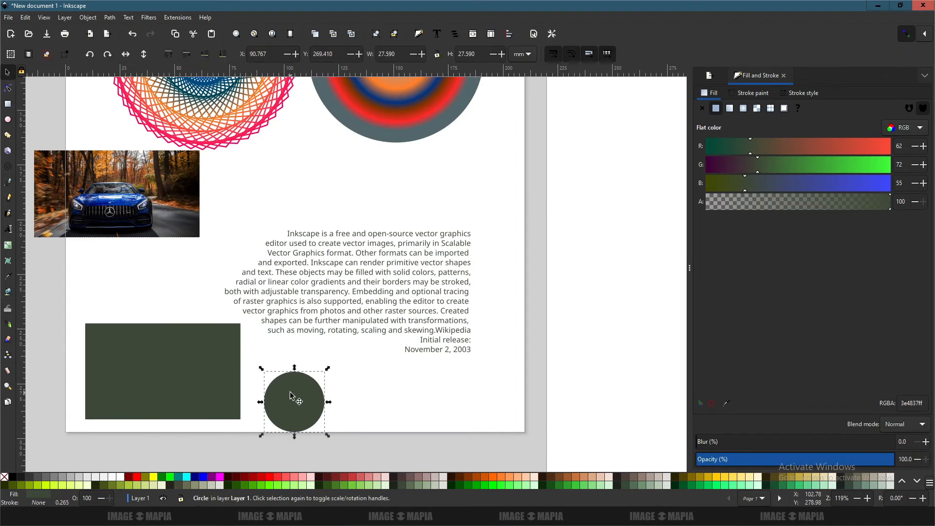
- Place the circle across the rectangle's right edge and cut it out of the rectangle with Difference
drag(292, 395, 238, 363)
click(336, 477)
shift+click(190, 377)
click(109, 17)
click(127, 94)
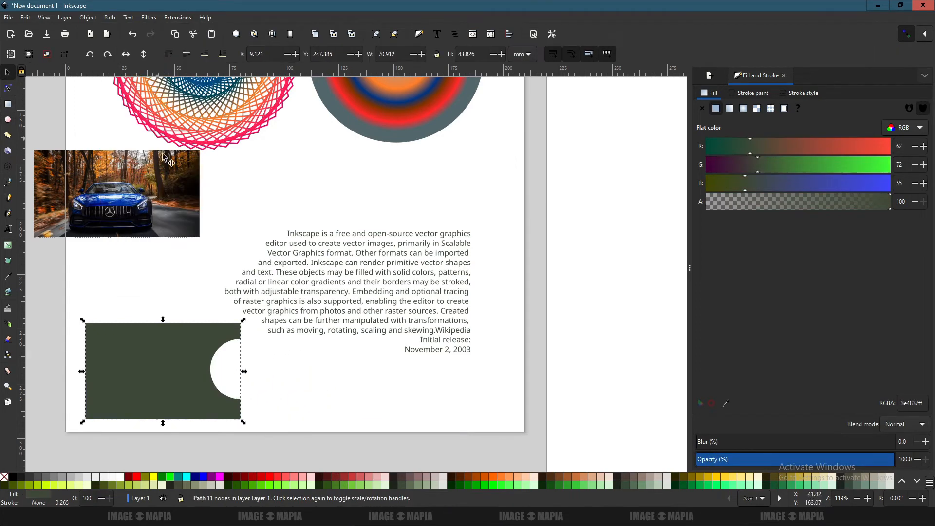
- Give the notched rectangle a thin black stroke and remove its fill
click(750, 92)
click(728, 108)
click(711, 92)
click(701, 109)
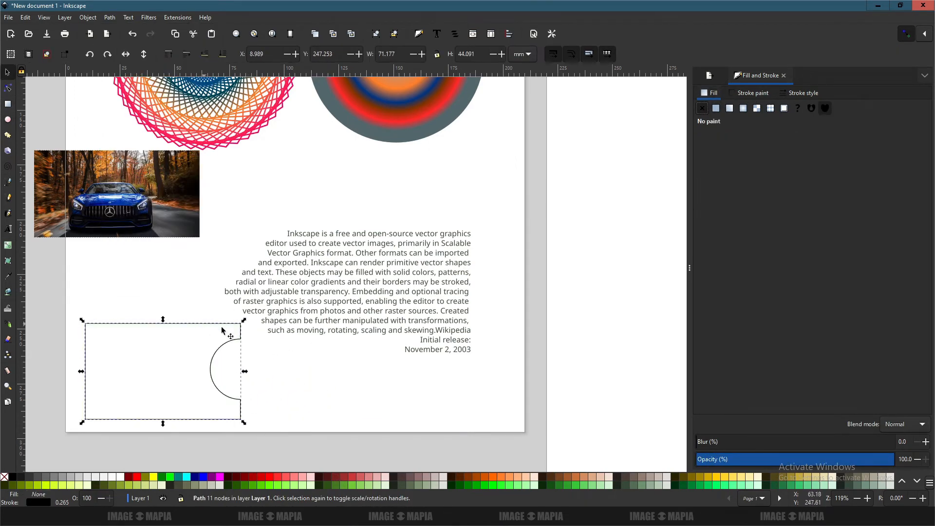
- Lay the notched outline over the paragraph at about 98 by 60 mm and flow the text into it
mouse_move(238, 324)
mouse_down()
mouse_move(243, 305)
mouse_move(473, 209)
mouse_move(444, 231)
mouse_up()
shift+click(465, 243)
click(110, 18)
mouse_move(132, 19)
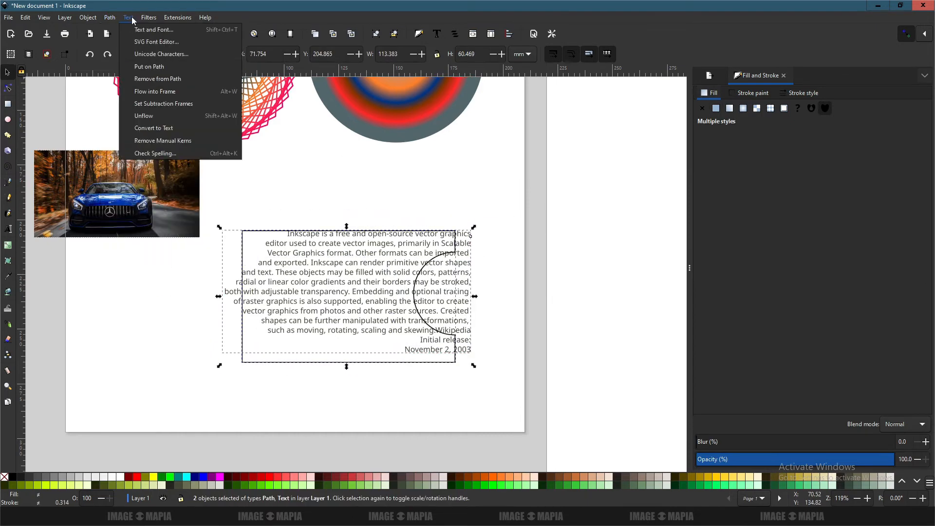
click(163, 103)
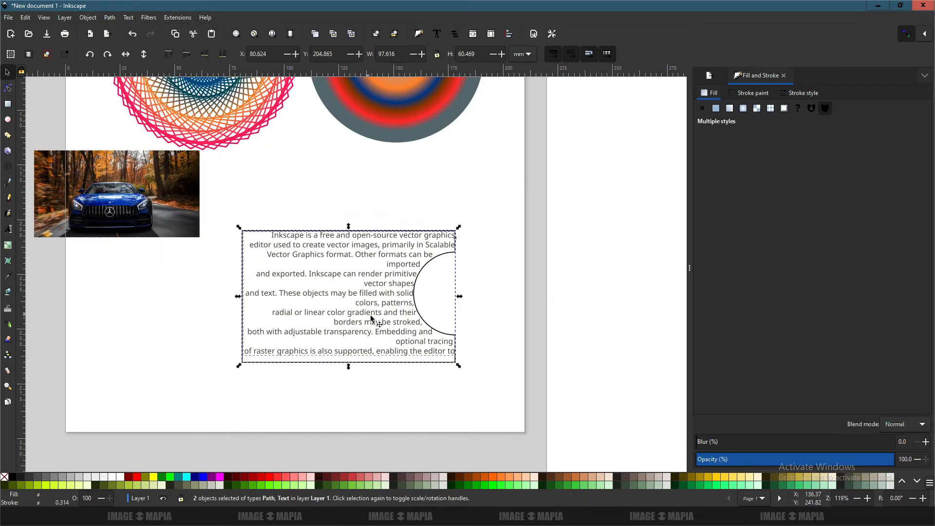
- Select all the text flowed inside the notched outline and set its font size to 5 pt
scroll(373, 267, up, 1)
click(389, 254)
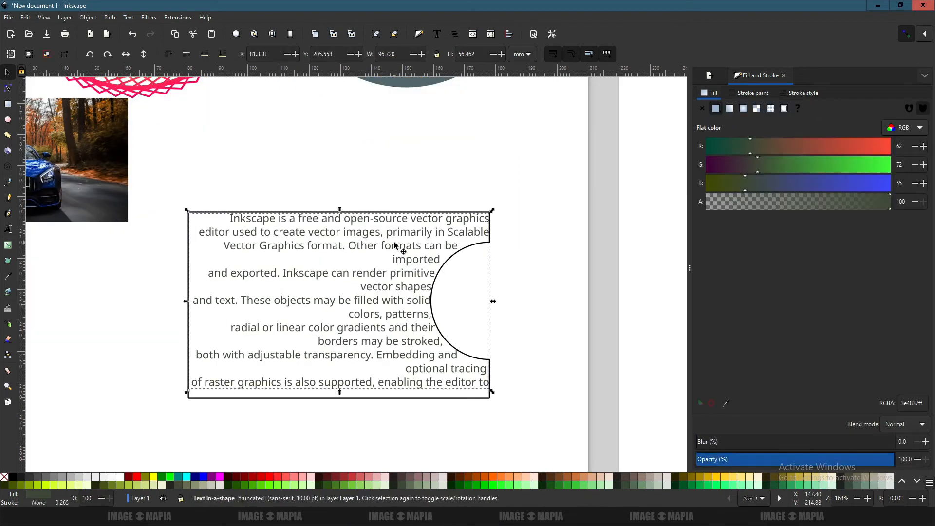
click(8, 229)
key(ctrl+a)
text(5)
key(Return)
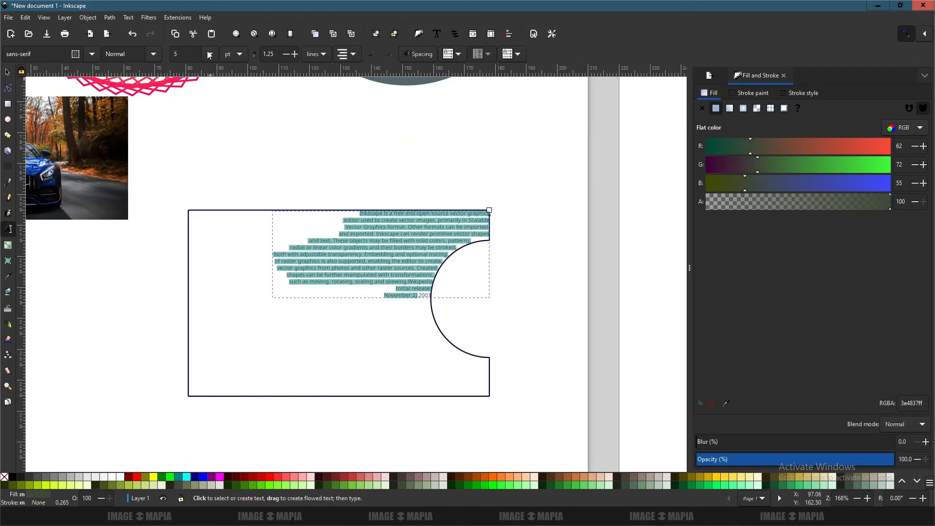
- Raise the selected flowed text's font size to 8 pt and finish editing it
click(210, 54)
click(184, 114)
click(210, 54)
click(183, 101)
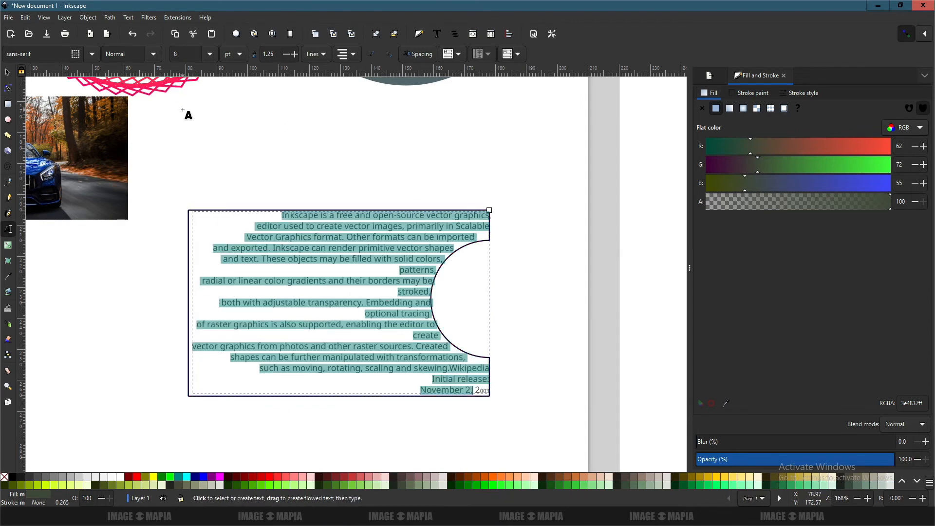
click(515, 388)
click(8, 72)
drag(364, 195, 322, 174)
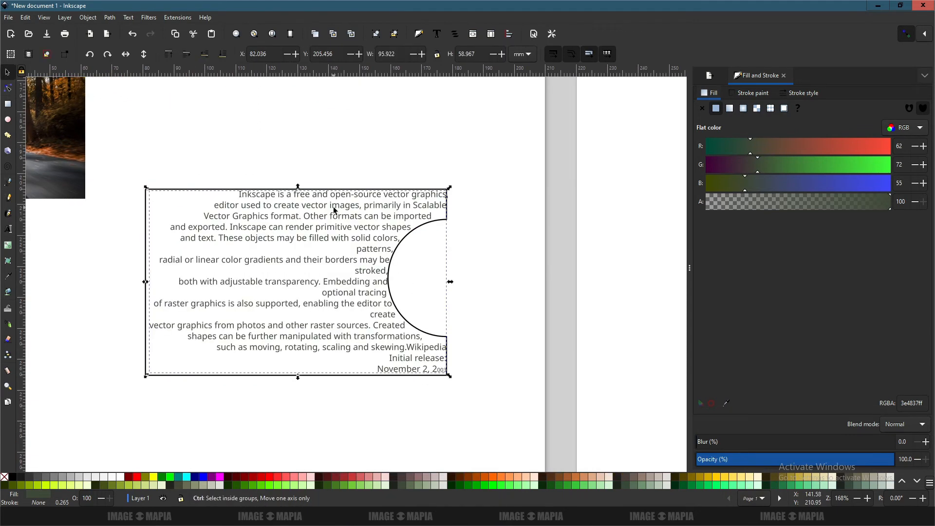
- Try centre alignment on the whole flowed text and set it back to right alignment
double_click(252, 273)
key(ctrl+a)
click(346, 54)
click(346, 71)
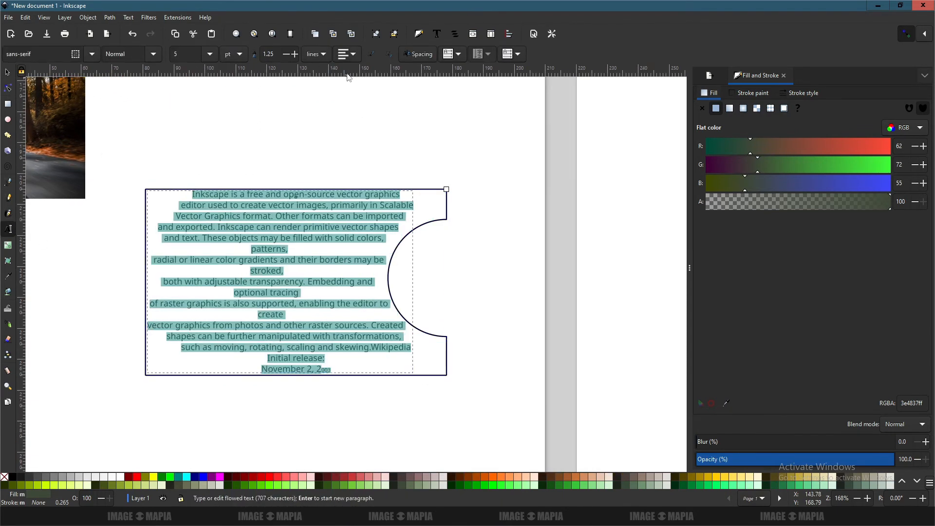
click(346, 54)
click(347, 86)
key(F1)
drag(377, 153, 324, 140)
ctrl+scroll(317, 213, down, 1)
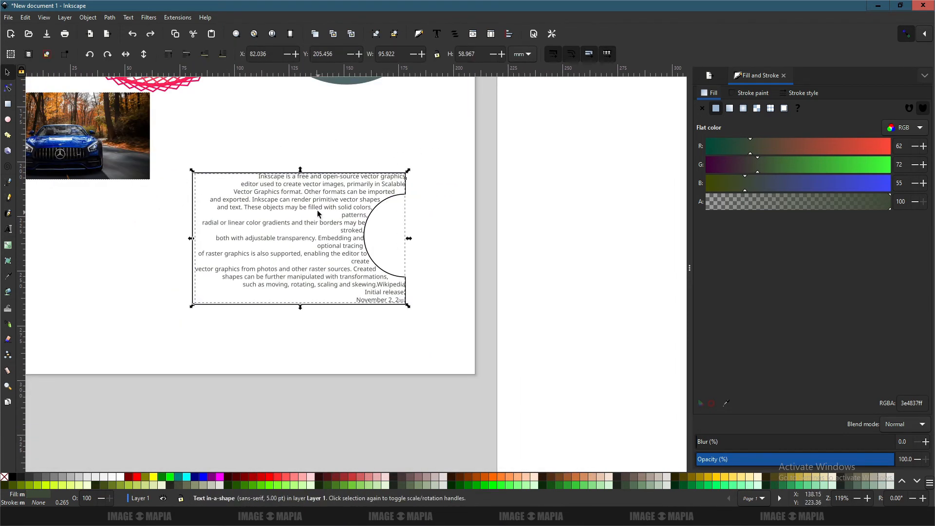
- Try moving the flowed text and its notched frame separately, and bring both back to their original place
drag(352, 222, 234, 258)
click(342, 145)
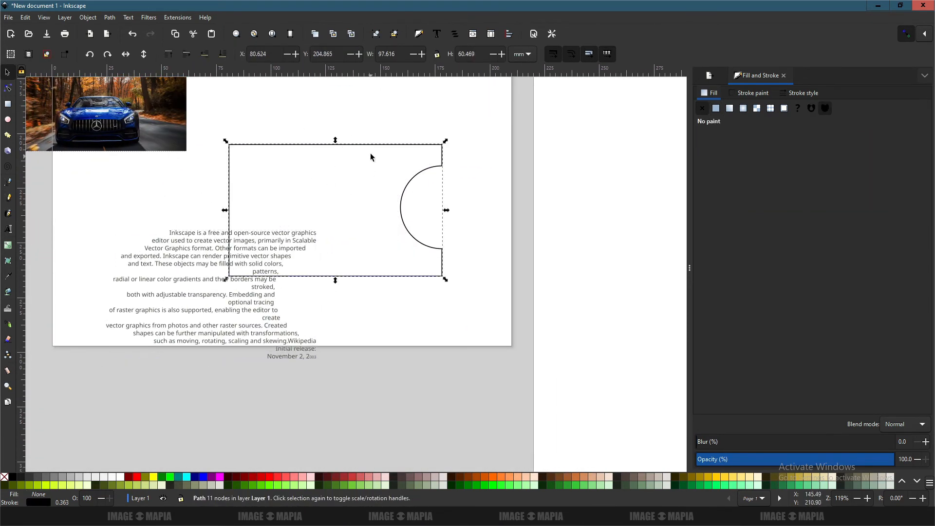
drag(370, 144, 504, 100)
drag(407, 171, 273, 213)
drag(255, 246, 381, 160)
click(343, 119)
drag(307, 197, 301, 212)
- Draw a circle about 36 mm in diameter left of the text and place a ff5555 red copy of it over the text's middle
click(9, 120)
drag(92, 251, 172, 321)
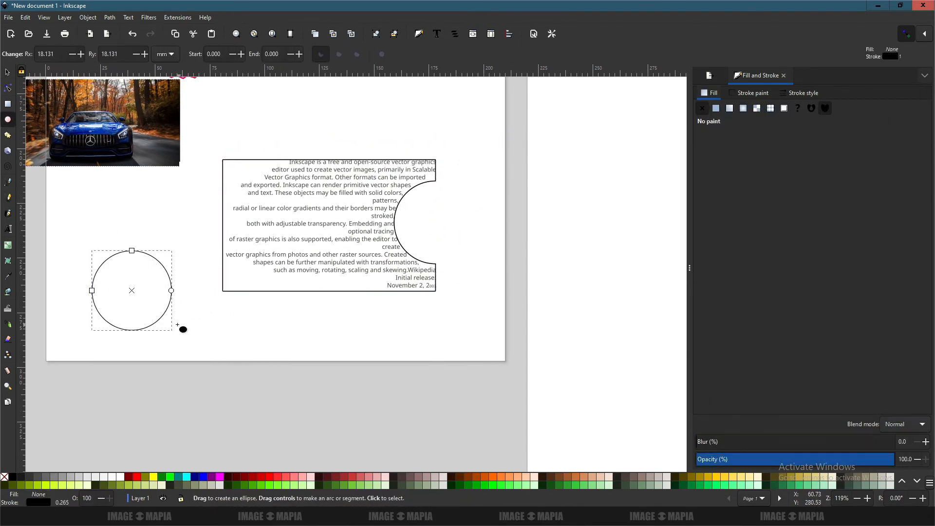
click(8, 73)
click(286, 476)
drag(141, 274, 306, 222)
- Set the red circle as a subtraction frame so the flowed text wraps around it
shift+click(287, 191)
click(113, 18)
mouse_move(129, 17)
click(168, 103)
click(368, 137)
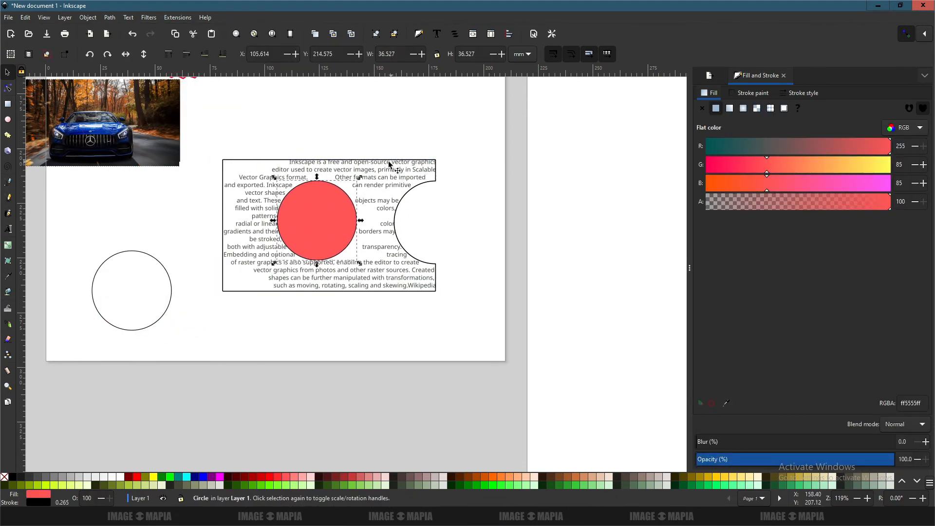
- Separate the wrapped text from its frames, placing it near the page's lower right corner and the notched outline and red circle above it
click(388, 160)
drag(401, 185, 510, 302)
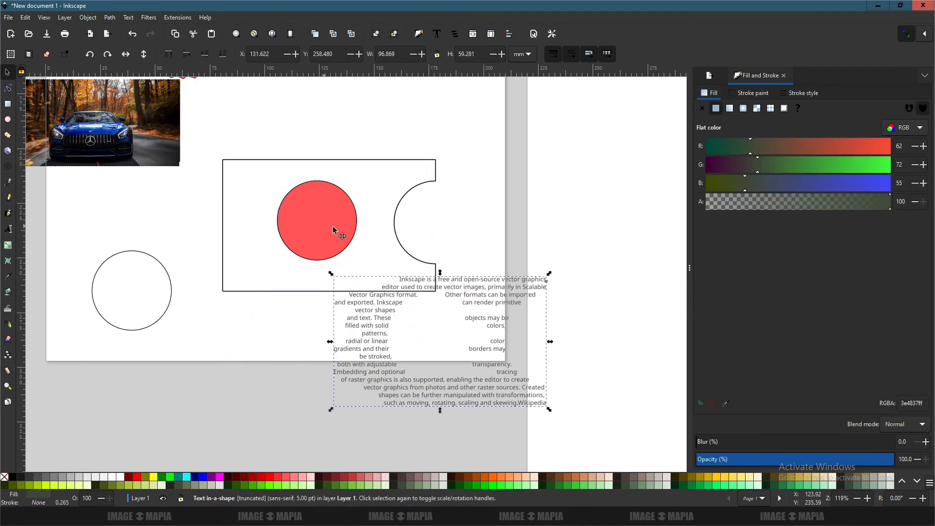
mouse_move(323, 225)
mouse_down()
mouse_move(334, 226)
mouse_move(255, 142)
mouse_move(242, 143)
mouse_up()
shift+click(365, 160)
click(242, 143)
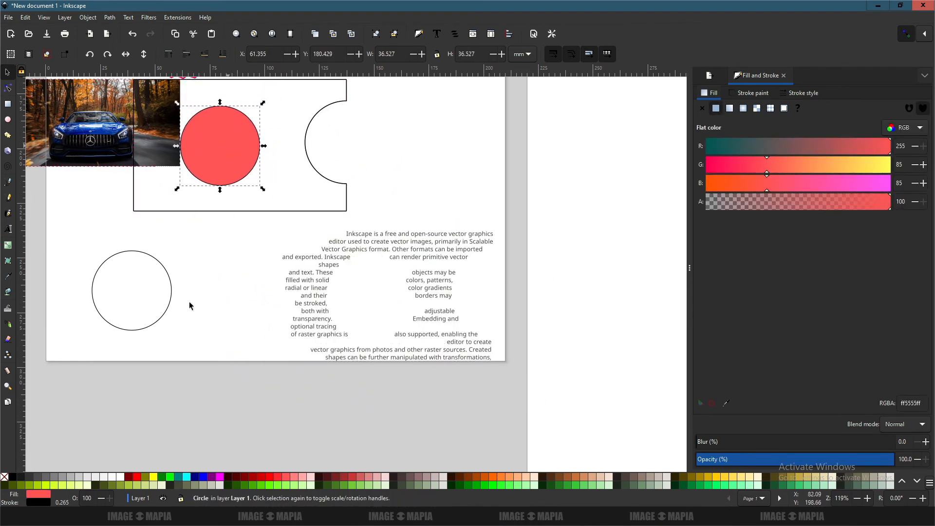
- Move the car image down over the unfilled circle and enlarge it to about 92 by 48 mm
scroll(190, 305, left, 6)
drag(239, 168, 285, 362)
scroll(300, 315, up, 2)
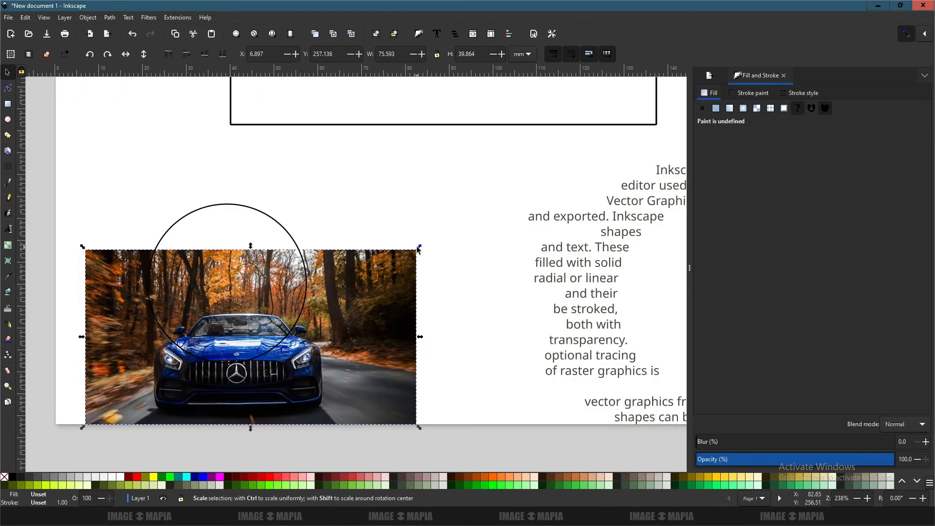
drag(419, 248, 490, 210)
- Position the unfilled circle over the car's front and clip the image to it
drag(300, 247, 364, 247)
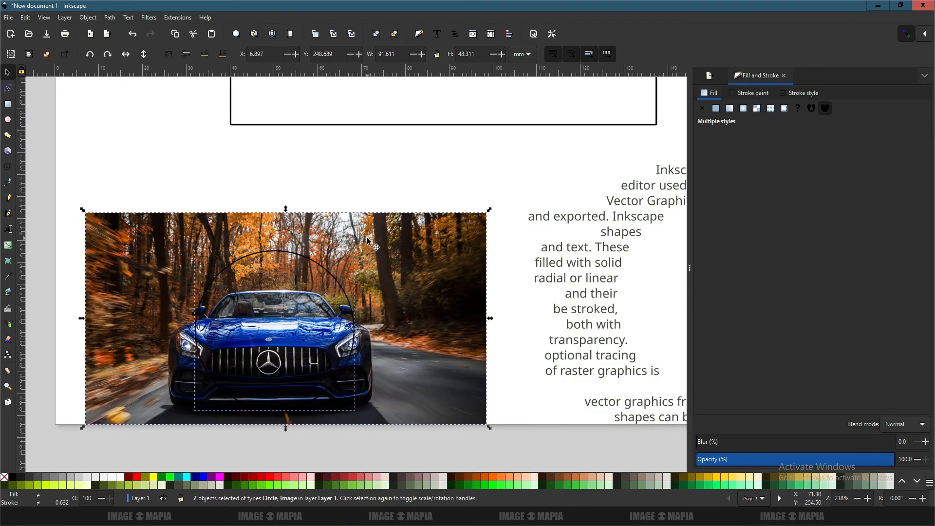
click(88, 18)
mouse_move(121, 139)
click(253, 139)
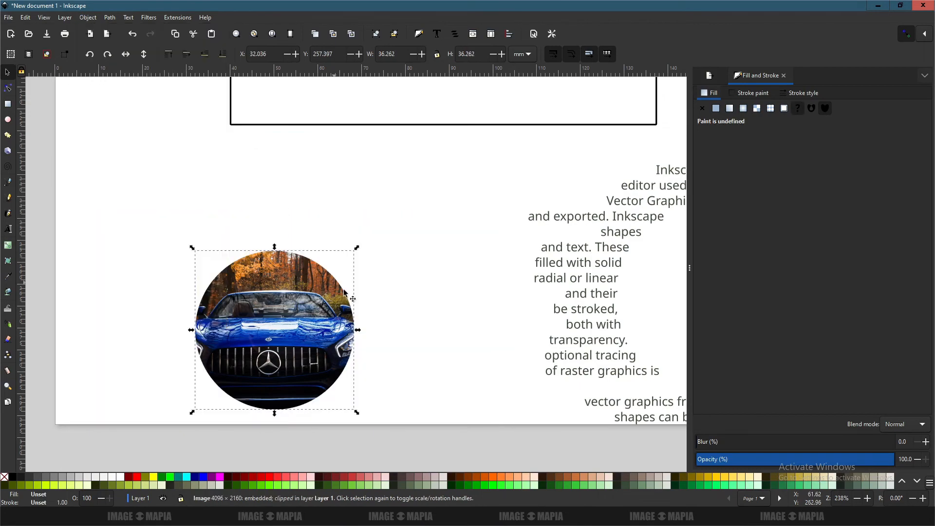
- Fit the clipped car image into the circular gap in the text and move both onto the second page
drag(343, 292, 526, 277)
click(352, 281)
drag(466, 293, 290, 273)
scroll(290, 272, down, 2)
click(316, 267)
shift+click(342, 215)
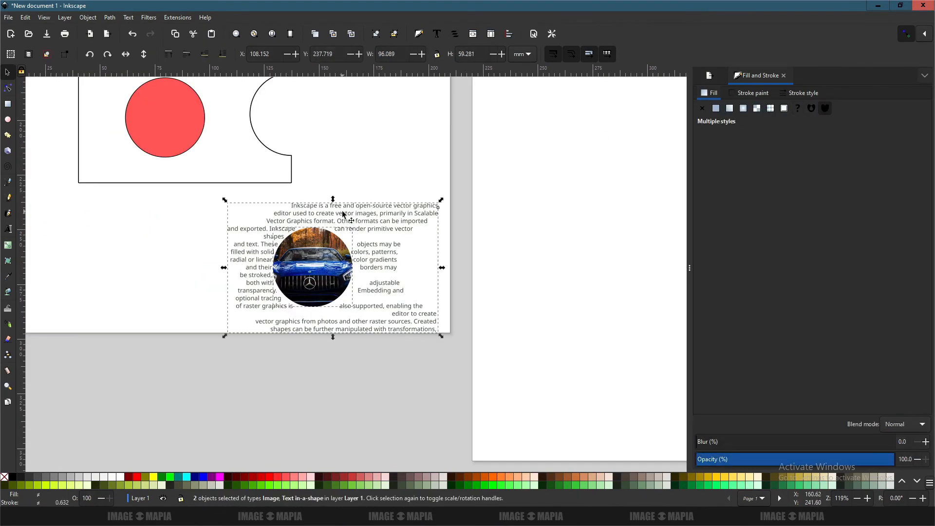
drag(344, 231, 469, 175)
key(Escape)
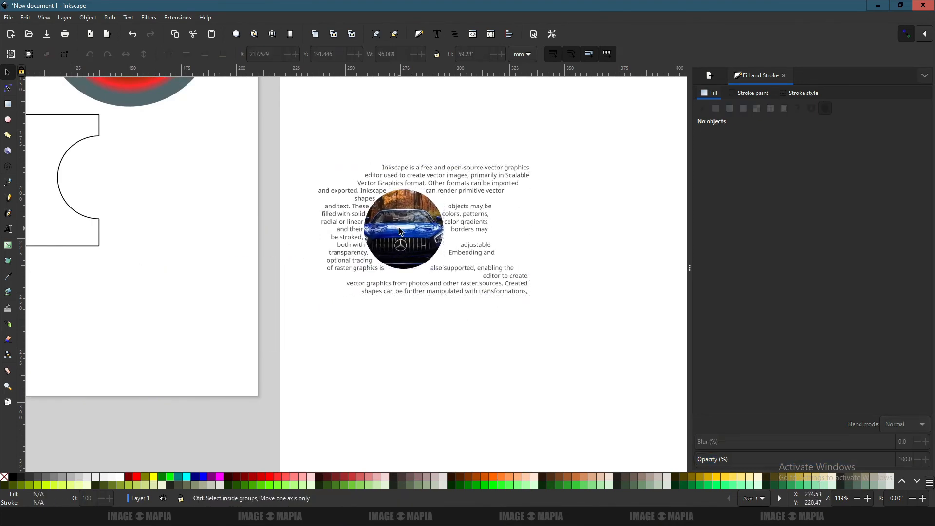
- Select the clipped car image and the wrapped text together and open the export settings for that selection
click(399, 232)
scroll(400, 230, up, 2)
click(185, 214)
click(380, 195)
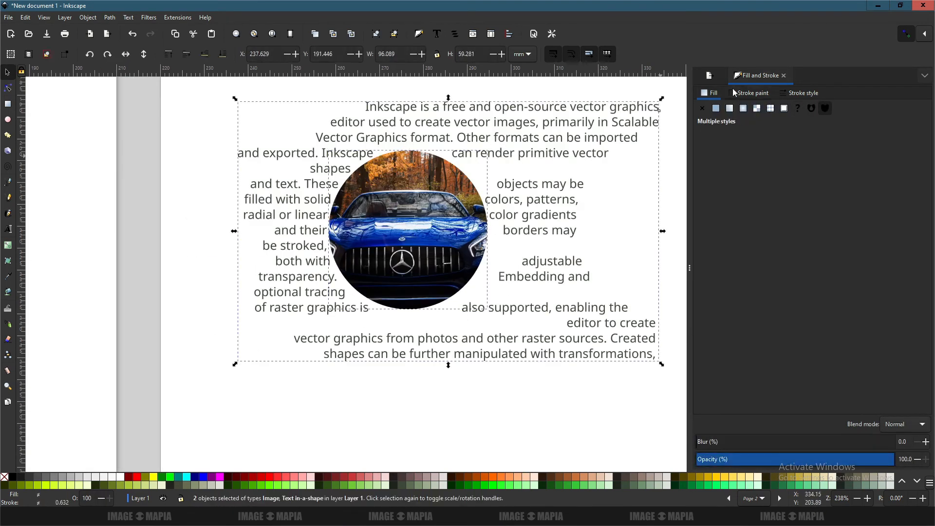
key(ctrl+shift+e)
click(712, 92)
scroll(397, 336, down, 2)
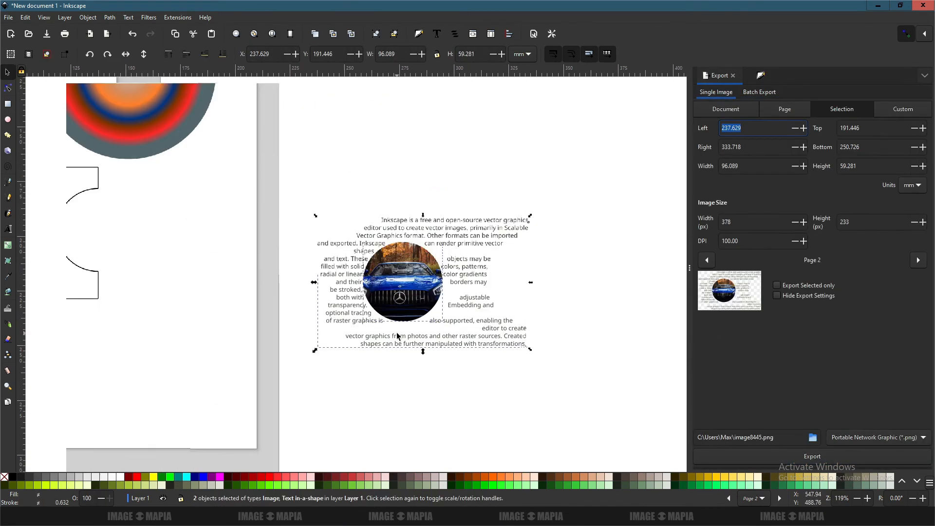
- Draw a rectangle about 64 by 56 mm near the first page's lower right corner
click(224, 273)
click(8, 104)
mouse_move(97, 284)
mouse_down()
mouse_move(303, 387)
mouse_move(236, 407)
mouse_up()
click(7, 73)
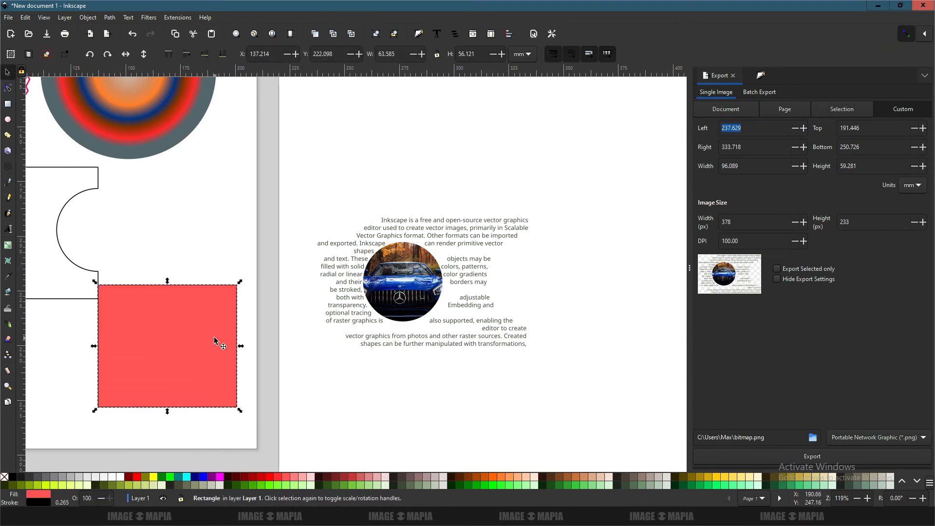
- Move the new rectangle over the text and car image and stretch it to about 117 by 65 mm to cover them
drag(190, 337, 396, 272)
drag(447, 281, 564, 283)
drag(432, 216, 432, 206)
drag(432, 347, 435, 358)
- Fill the rectangle with a light grey-green and lower it behind the text and car image
click(213, 485)
key(Page_Down)
key(Page_Down)
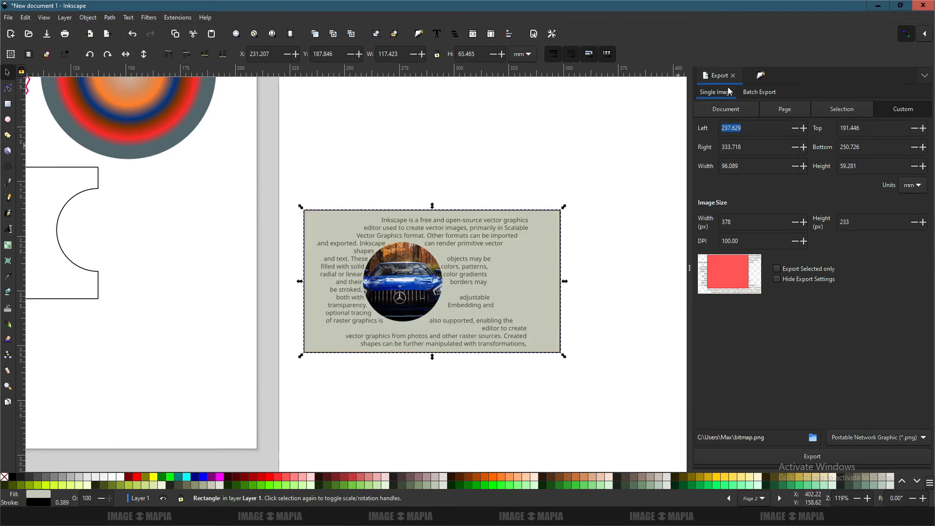
- Remove the stroke from the grey-green background rectangle
click(760, 76)
right_click(7, 478)
click(24, 437)
- Try a light colour on the wrapped text and settle on a black fill
scroll(442, 264, up, 1)
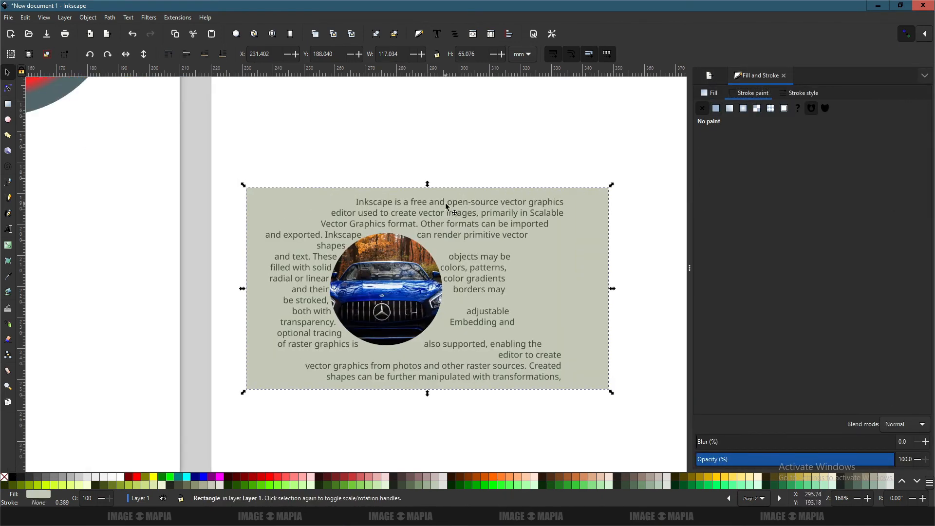
click(446, 203)
click(98, 478)
click(13, 476)
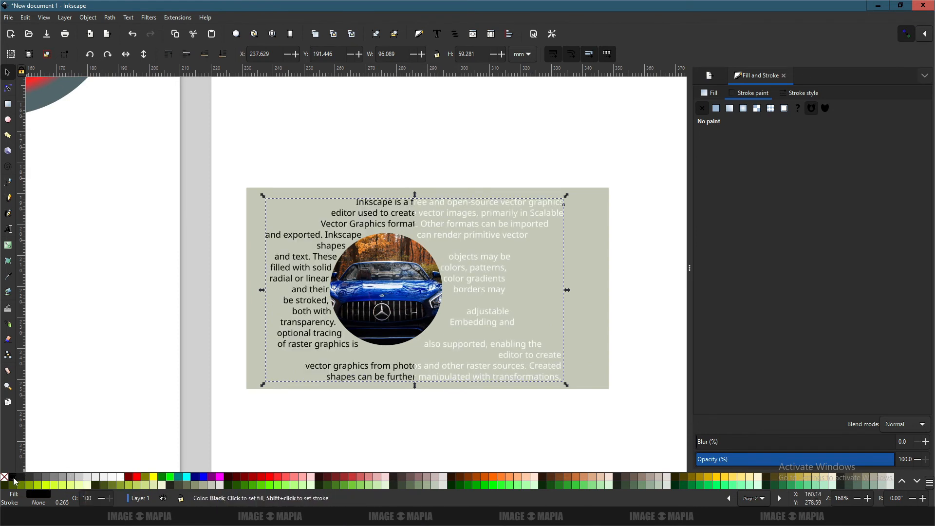
- Narrow the background rectangle to about 105 mm wide and open the export settings with rectangle, text and image selected
click(258, 287)
shift+click(335, 242)
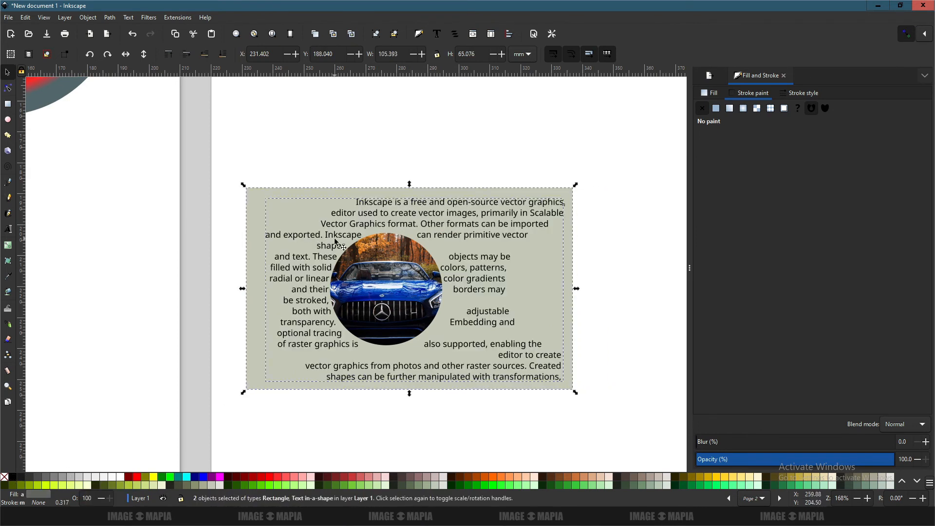
key(ctrl+shift+e)
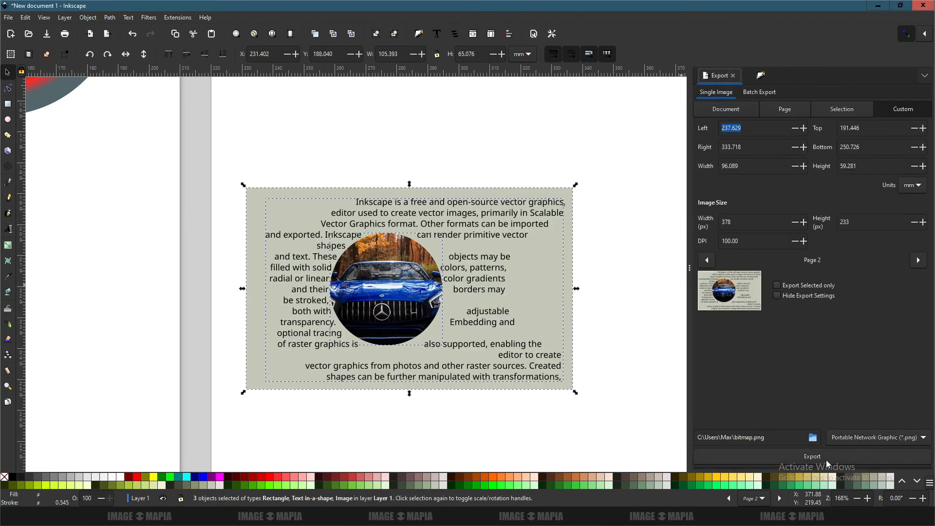
- Export the composition as bitmap.png to the E: drive, accepting the default PNG options
click(813, 437)
click(28, 146)
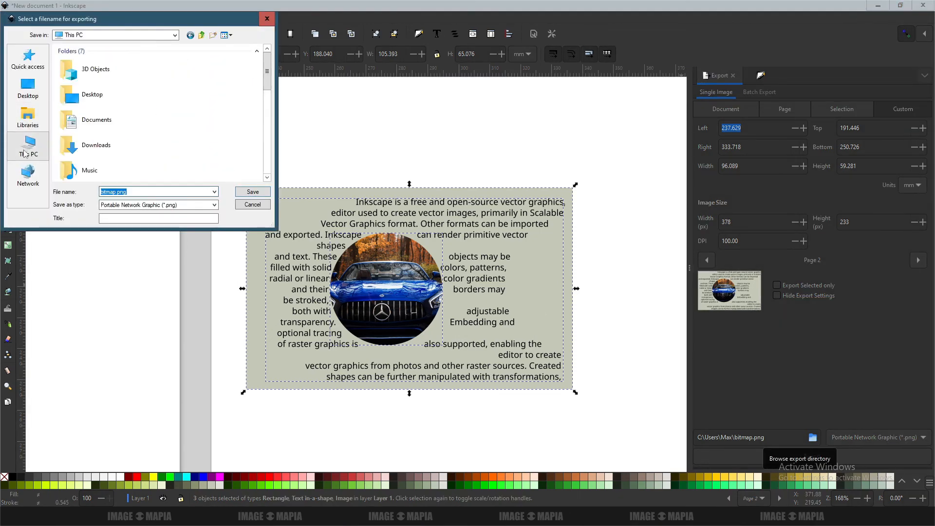
scroll(115, 94, down, 5)
scroll(102, 175, up, 2)
double_click(101, 175)
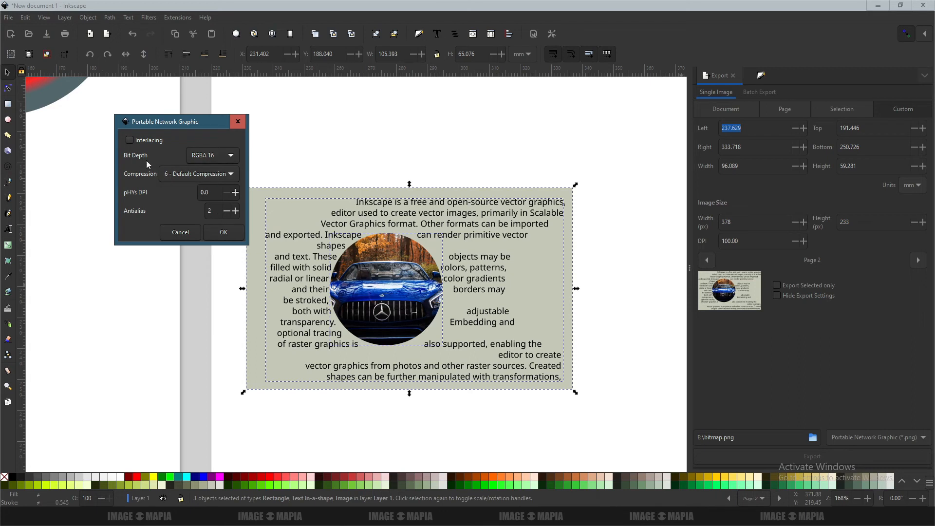
click(224, 232)
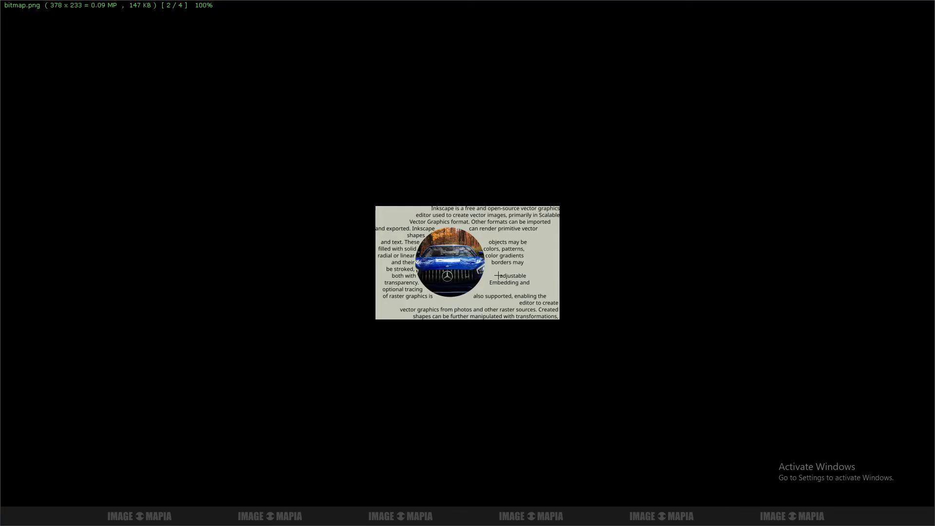
- View the exported bitmap.png, clear the selection in Inkscape, and switch to the TEXT.txt notes in Notepad
scroll(492, 272, up, 2)
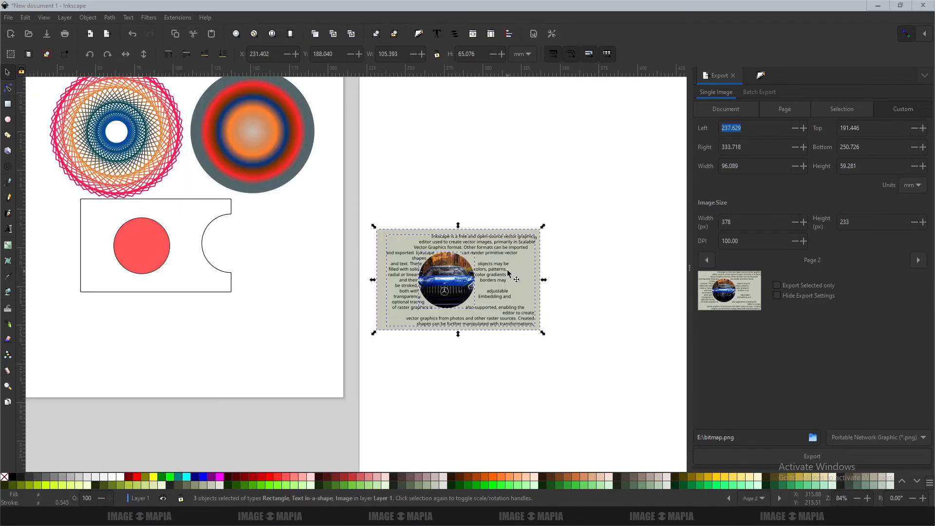
click(486, 213)
click(652, 515)
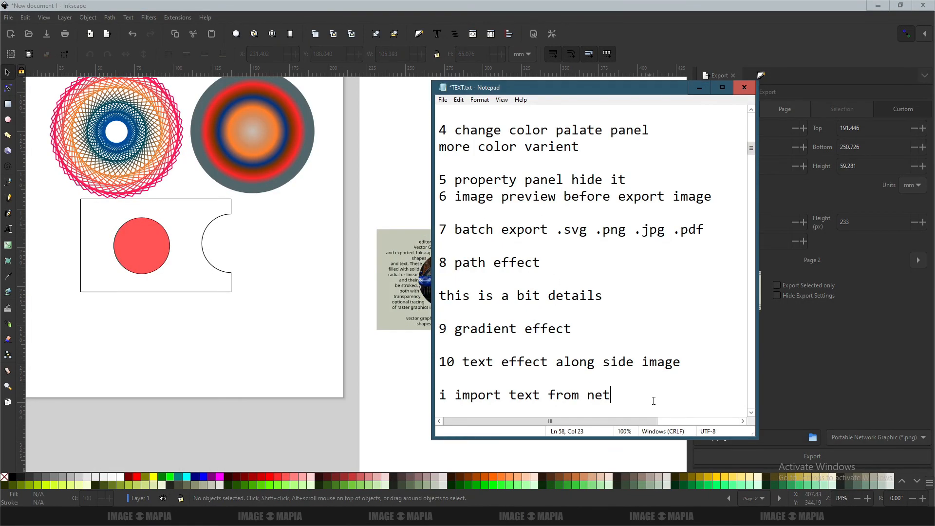
- Add the notes "like news paper" and "11 auto snapping/align tool" to TEXT.txt, and switch to pappu v card.svg in Inkscape
key(Return)
key(Return)
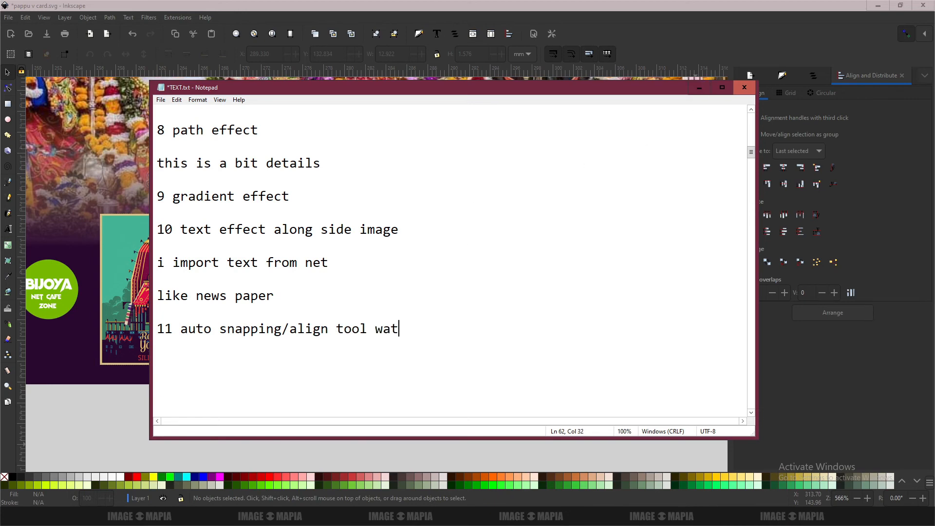
key(alt+Tab)
- Snap the blessing paragraph's right edge to the JAI JAGANNATH line, and move both texts together back beside the Ratha Yatra picture
click(488, 336)
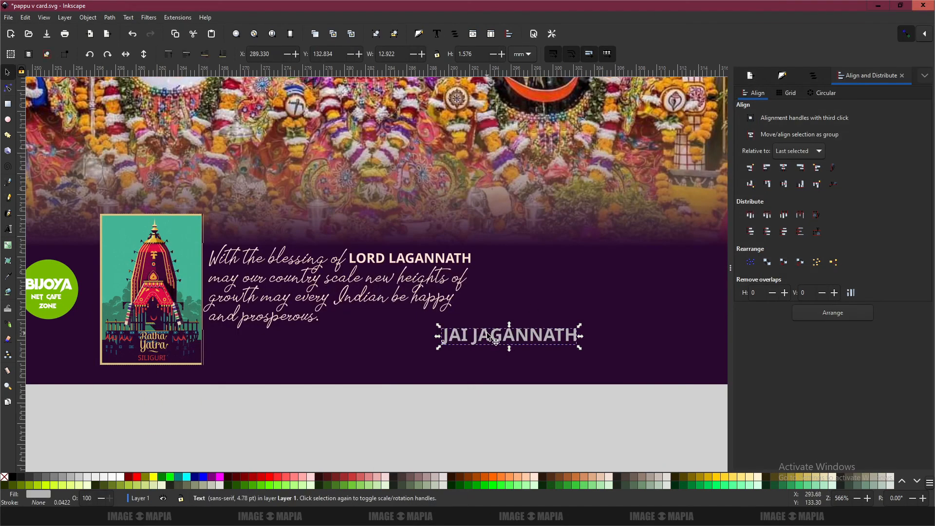
drag(506, 338, 505, 335)
click(416, 262)
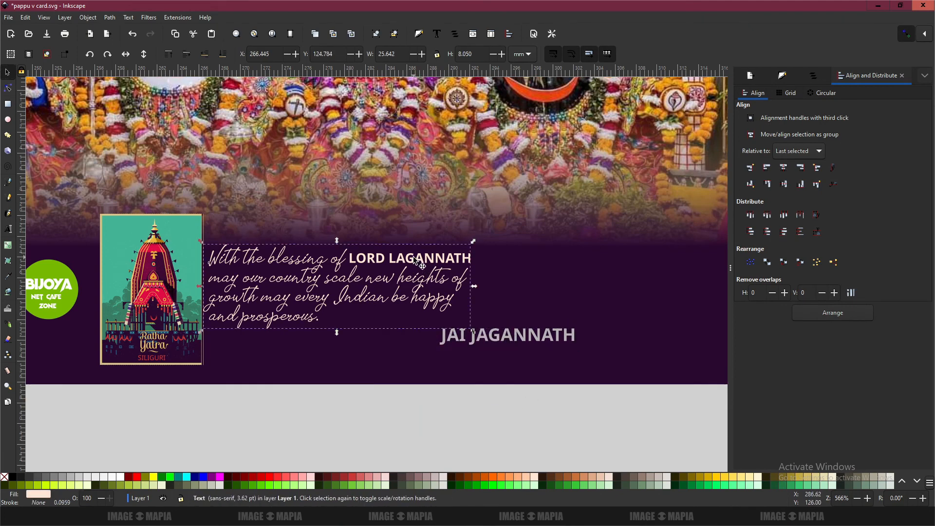
drag(420, 261, 519, 260)
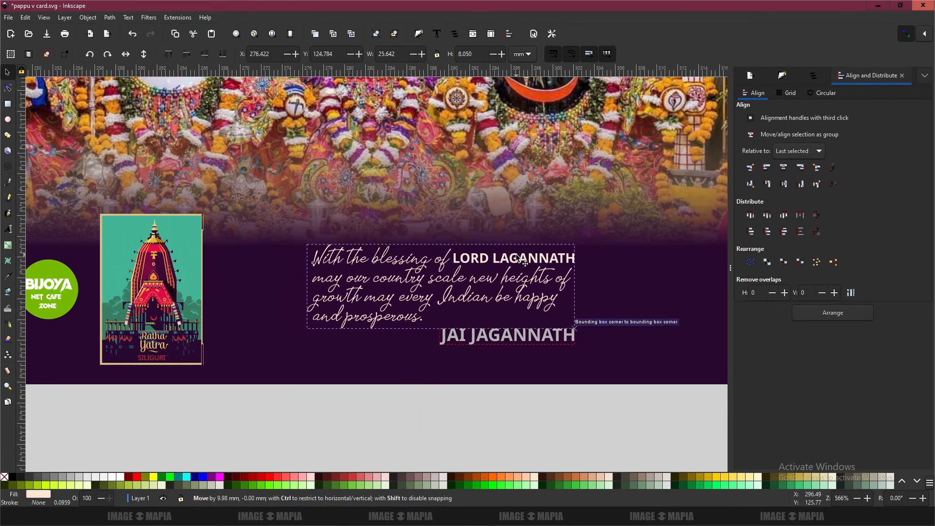
shift+click(479, 343)
drag(479, 343, 371, 342)
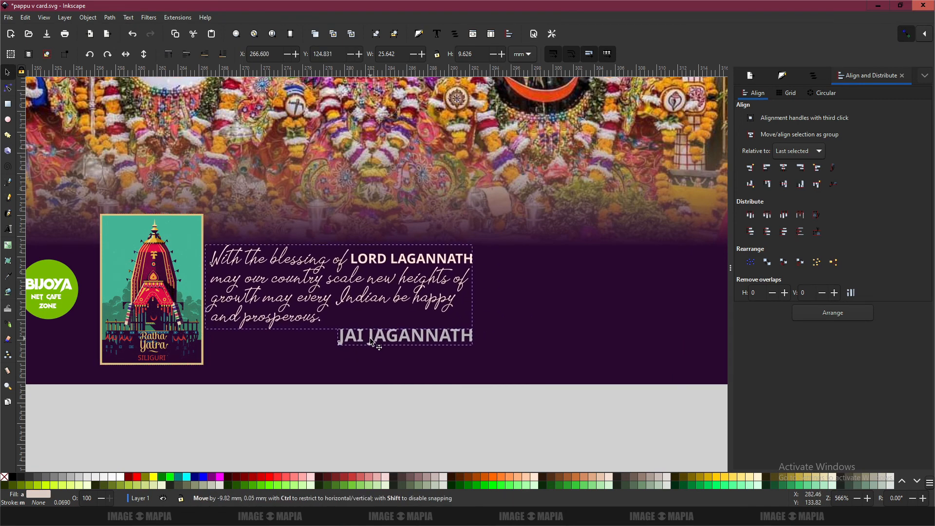
- Move the round BIJOYA NET CAFE ZONE badge slightly farther left from the Ratha Yatra picture and clear the selection
click(299, 369)
drag(299, 369, 391, 377)
drag(132, 296, 109, 298)
click(218, 417)
- Fill the group of black rectangles and orange circles on the empty part of the page with orange and delete it
scroll(196, 398, down, 2)
drag(146, 324, 424, 292)
scroll(423, 292, down, 1)
drag(149, 288, 379, 288)
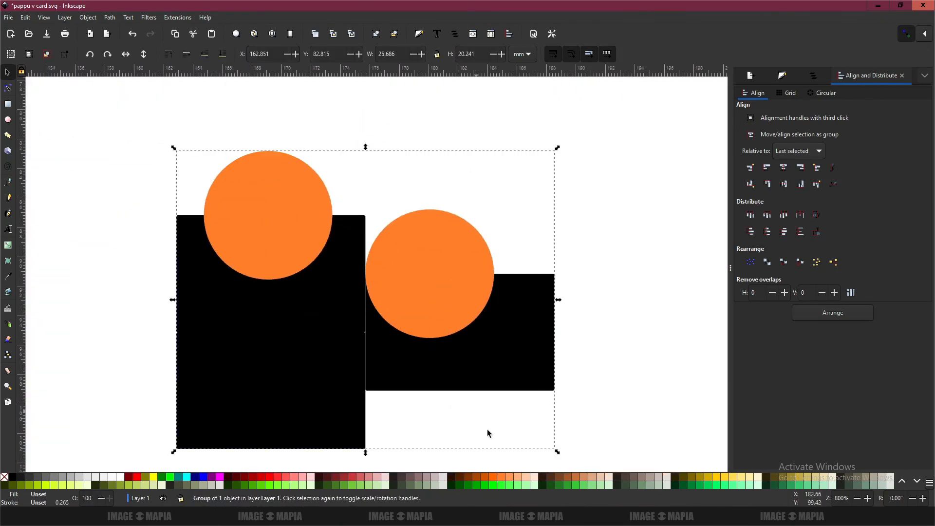
key(ctrl+plus)
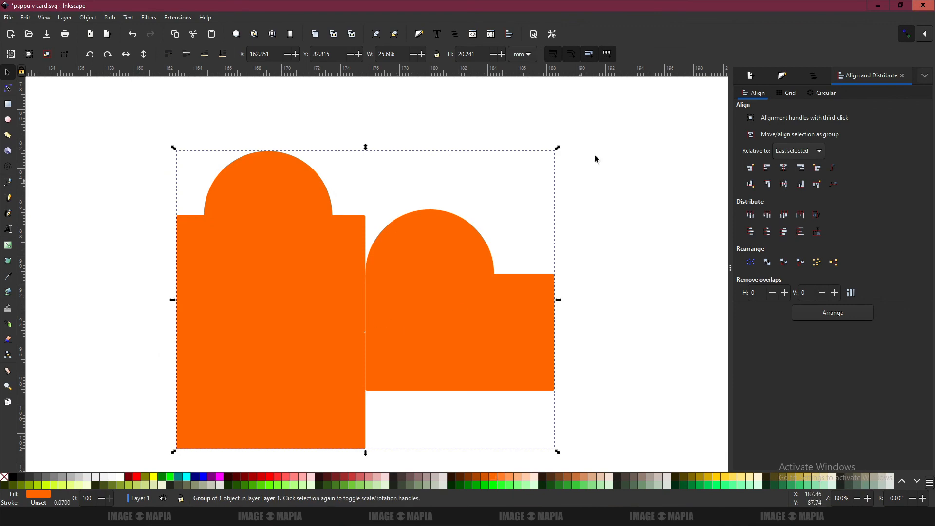
double_click(436, 242)
scroll(436, 245, down, 2)
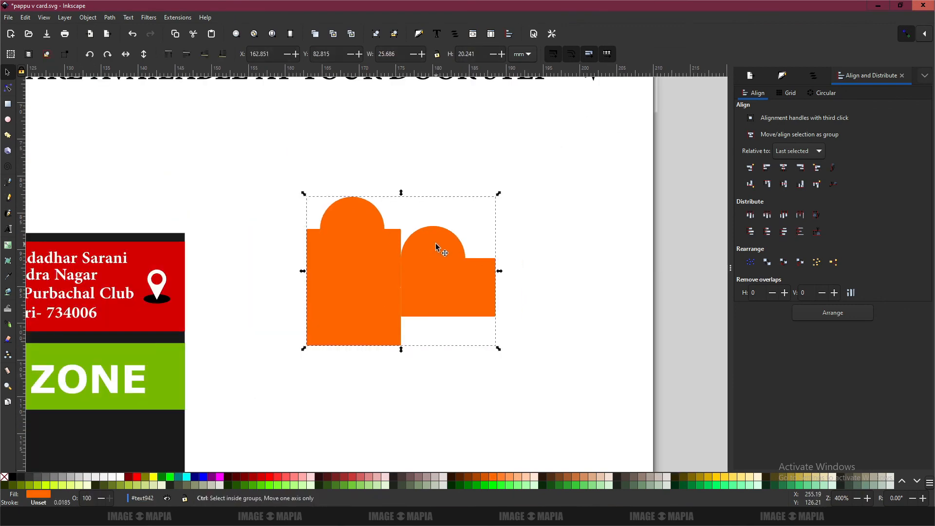
key(Delete)
- Position the round BIJOYA badge above the Rath Yatra title on the purple card using automatic snapping
drag(86, 442, 481, 308)
click(399, 291)
ctrl+scroll(399, 290, down, 4)
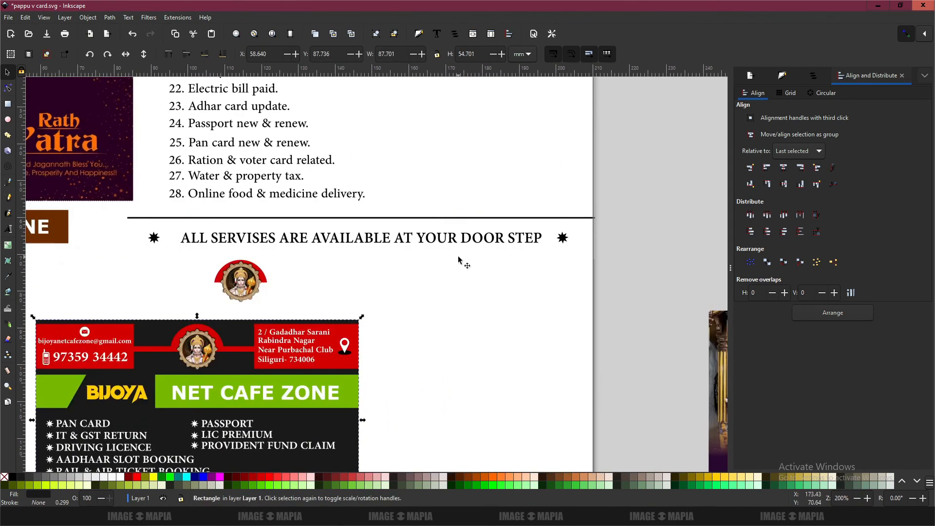
ctrl+scroll(411, 297, up, 4)
ctrl+scroll(411, 298, down, 1)
click(369, 270)
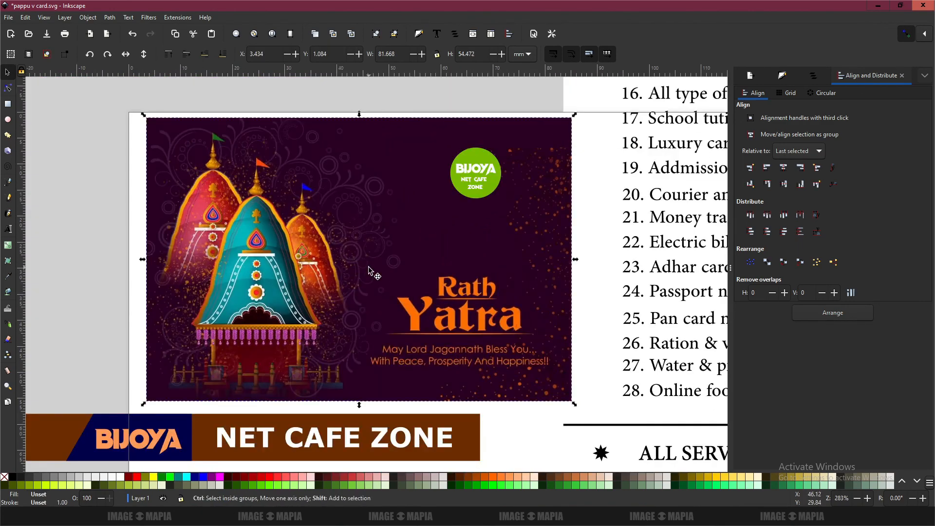
drag(472, 169, 463, 168)
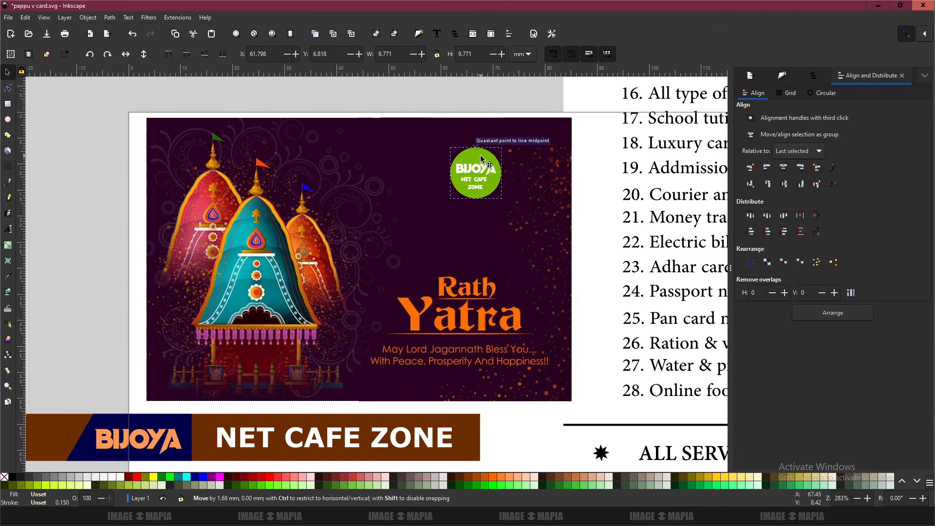
- Place the orange "Bijoya" text on the purple card between the round badge and the Rath Yatra title
drag(310, 440, 336, 276)
drag(375, 358, 351, 258)
click(156, 417)
drag(321, 198, 281, 421)
key(ctrl+v)
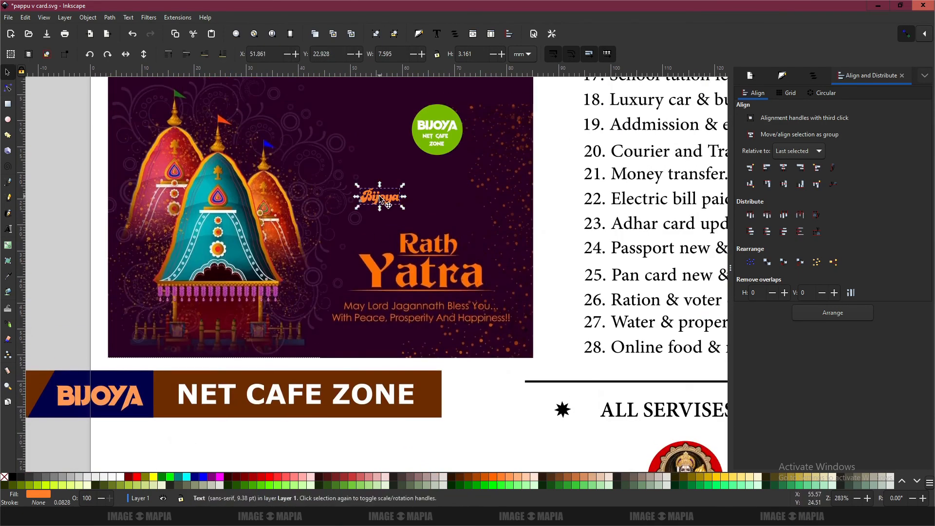
- Enlarge the orange "Bijoya" text proportionally to about 13.4 mm wide and reposition it below the round badge
ctrl+drag(404, 189, 433, 176)
drag(394, 190, 234, 302)
ctrl+scroll(373, 258, up, 2)
scroll(446, 223, up, 4)
ctrl+scroll(481, 211, down, 2)
click(466, 149)
ctrl+scroll(495, 326, down, 1)
ctrl+scroll(588, 293, down, 2)
drag(588, 293, 212, 202)
ctrl+scroll(394, 390, up, 4)
ctrl+scroll(334, 302, down, 1)
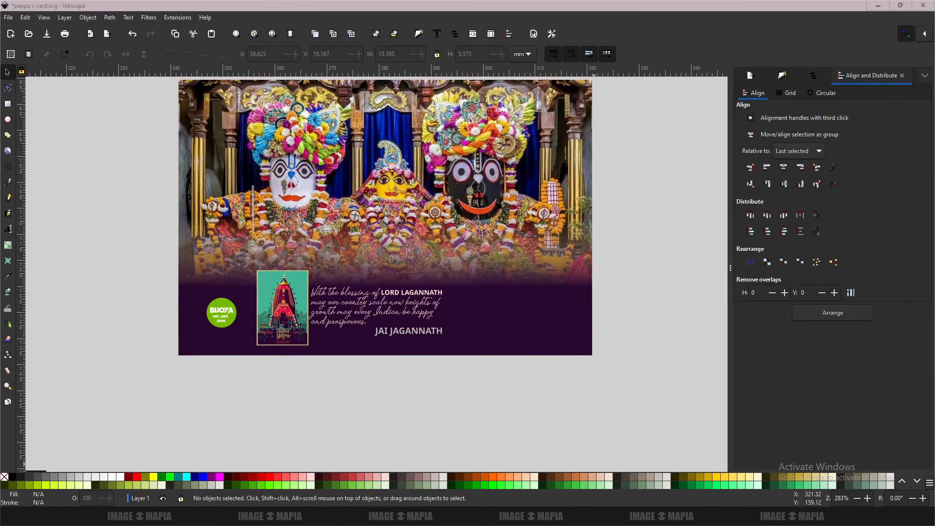
- Add the line "I show you 10 new effect in 1.2 version" to the TEXT.txt notes and return to the Inkscape effects document
key(Return)
key(Return)
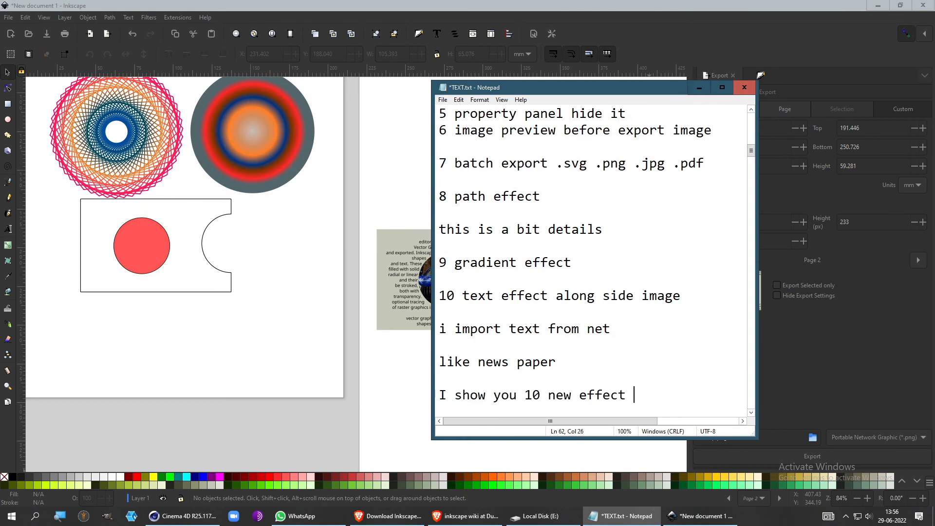
click(699, 88)
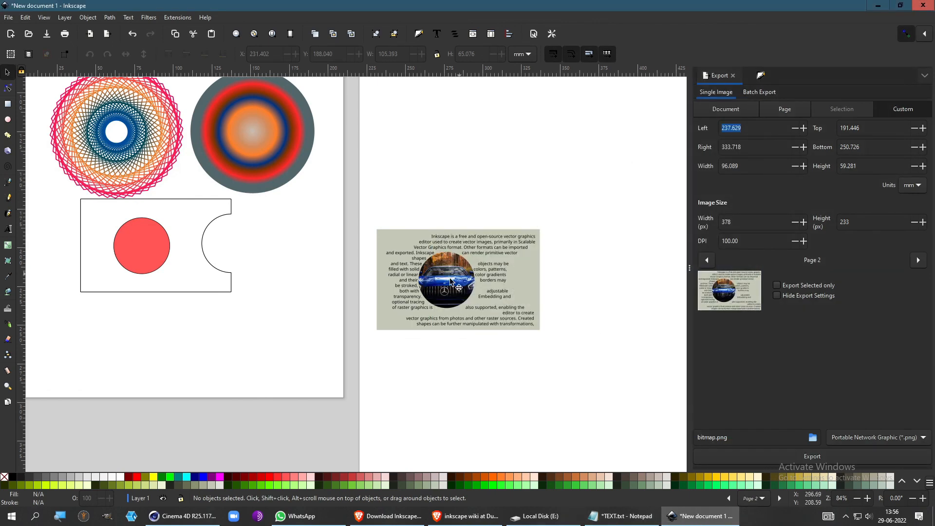
drag(266, 276, 377, 396)
ctrl+scroll(357, 374, down, 1)
ctrl+scroll(357, 374, up, 1)
- Switch to TEXT.txt in Notepad, add the closing line "gracias por ver", and minimize the notes
click(621, 515)
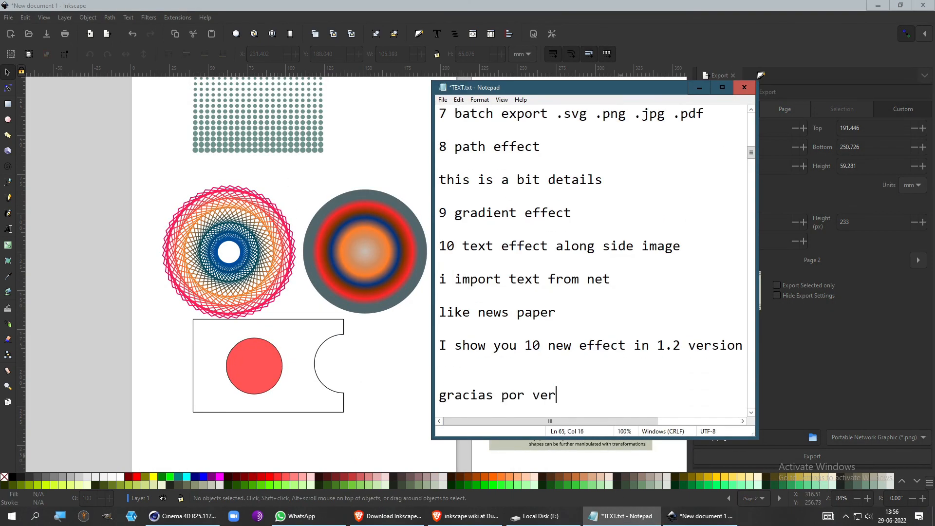
scroll(691, 152, down, 1)
click(699, 88)
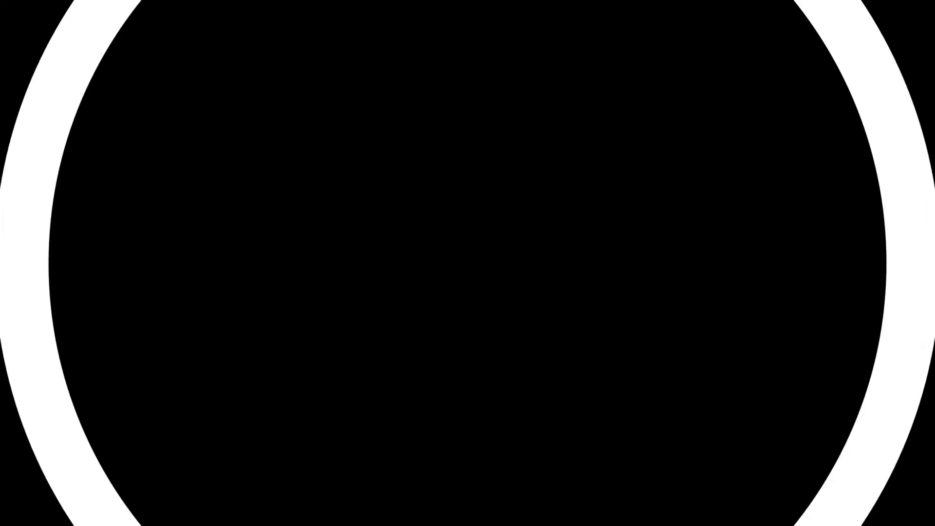